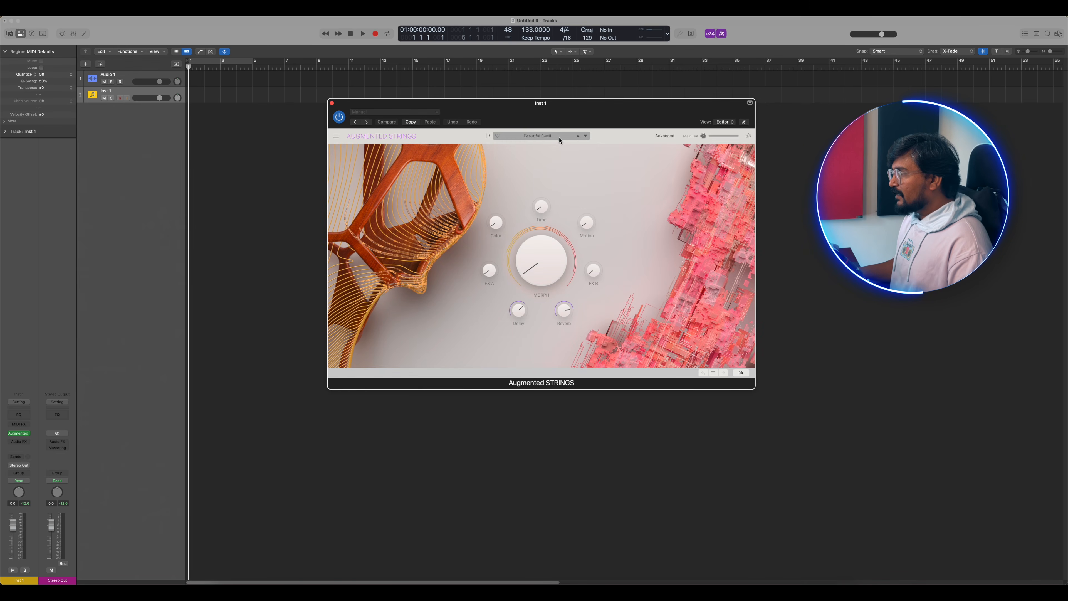
Choose an Augmented Strings preset for Inst 1 and record a sustained string part from bar 6 to bar 29
click(560, 141)
click(660, 179)
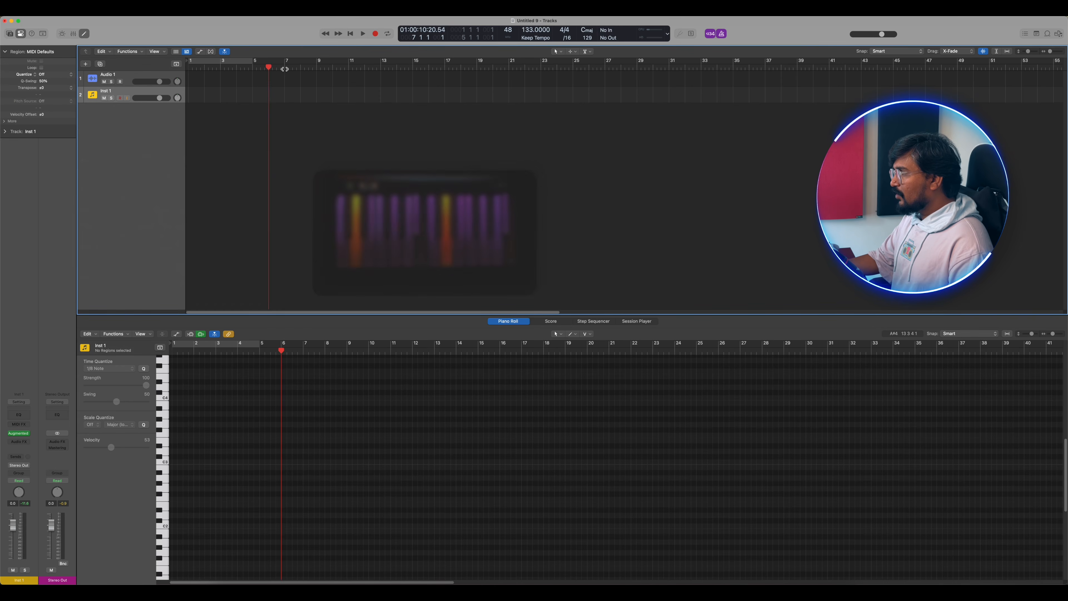
key(r)
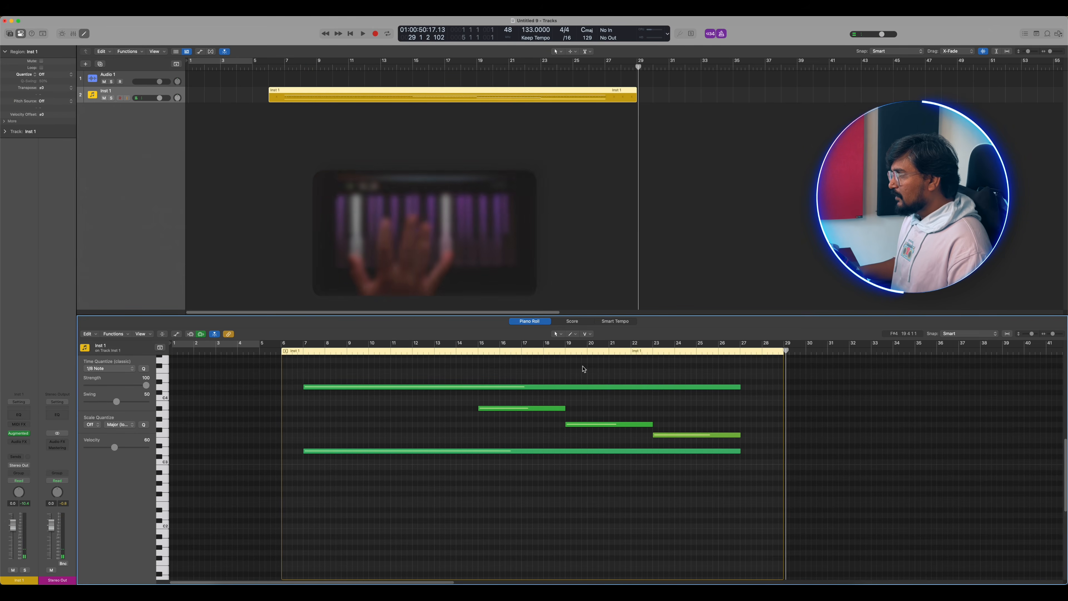
key(e)
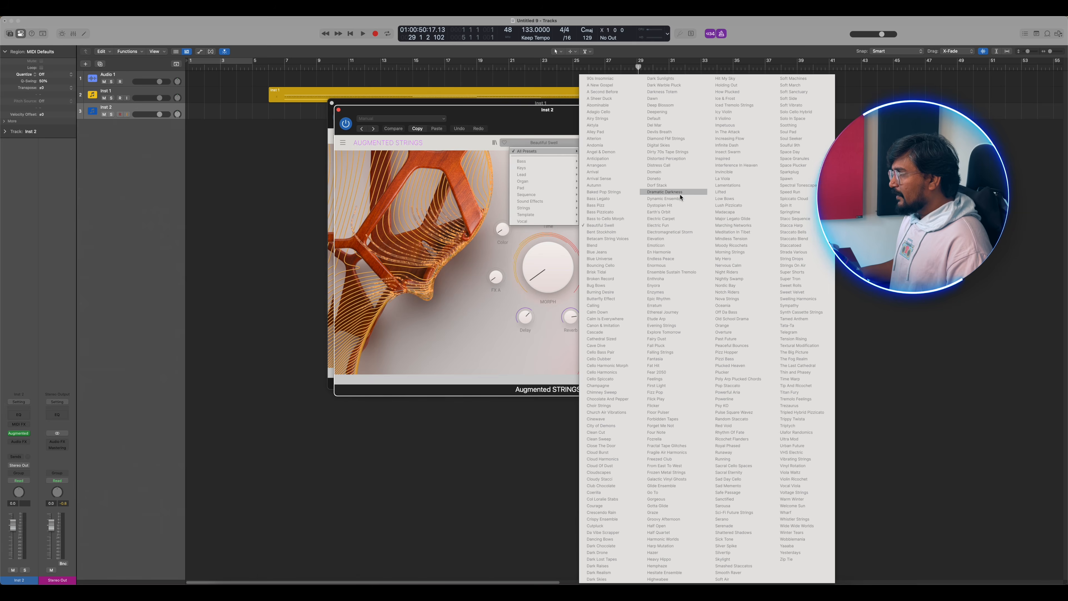
Record a Dm–Bb–Gm–Bb string pad part on the Inst 2 track from bar 6 and play it back
click(284, 68)
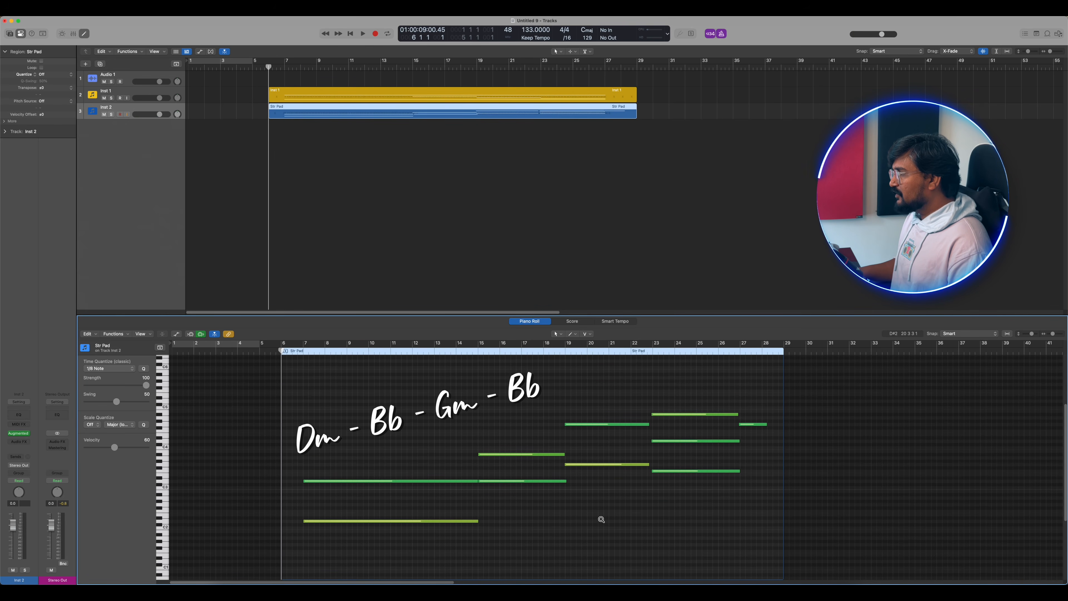
scroll(601, 519, up, 2)
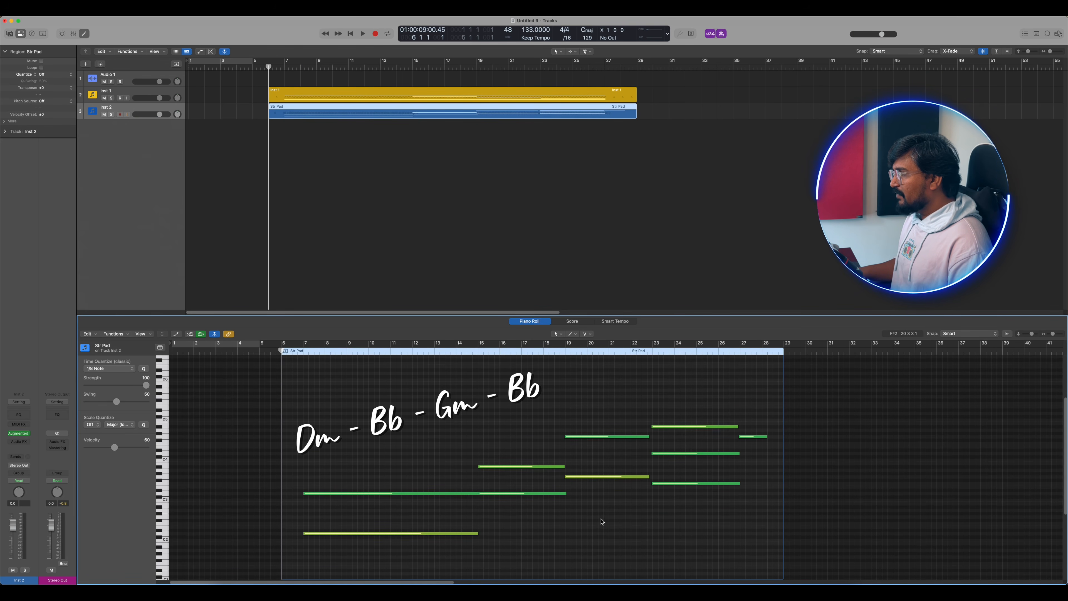
key(space)
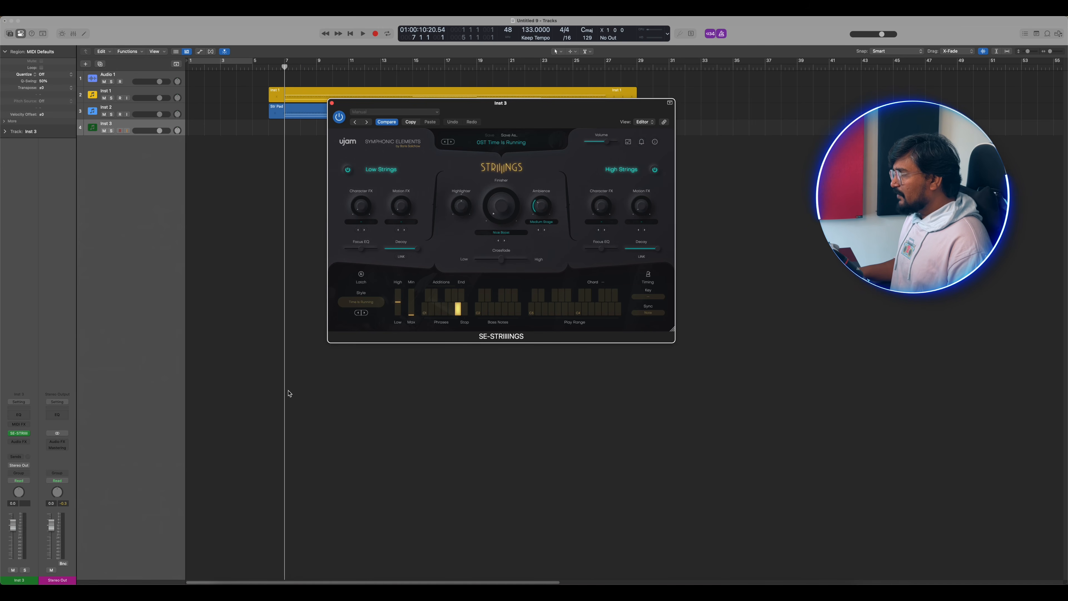
Load a factory Sustains preset in the Inst 3 strings instrument and add the Str Drone part on its track from bar 7
mouse_move(521, 151)
mouse_move(587, 272)
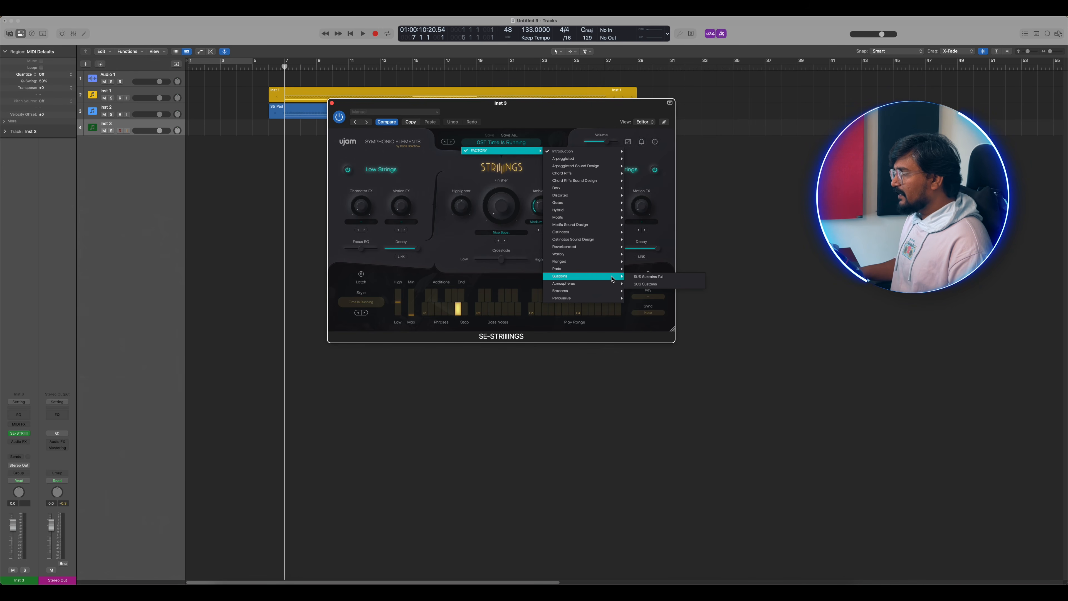
click(649, 279)
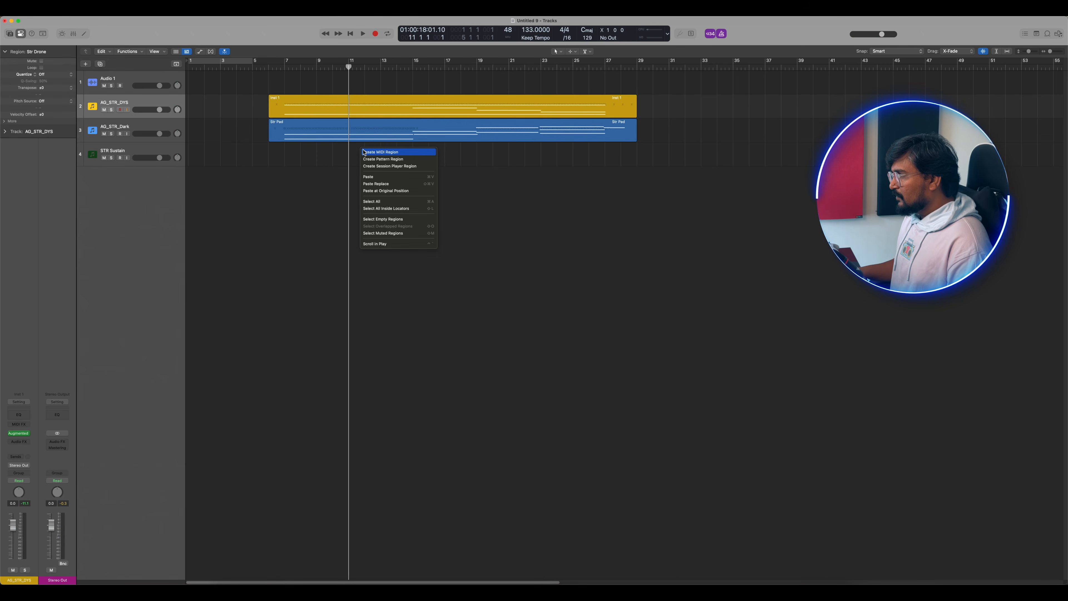
click(368, 153)
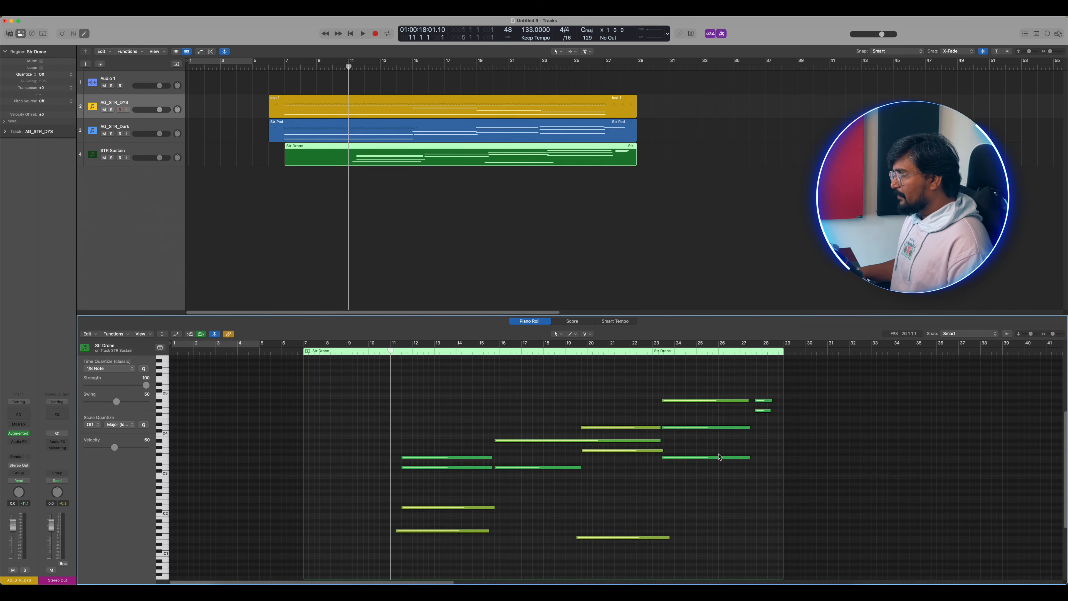
scroll(721, 456, down, 1)
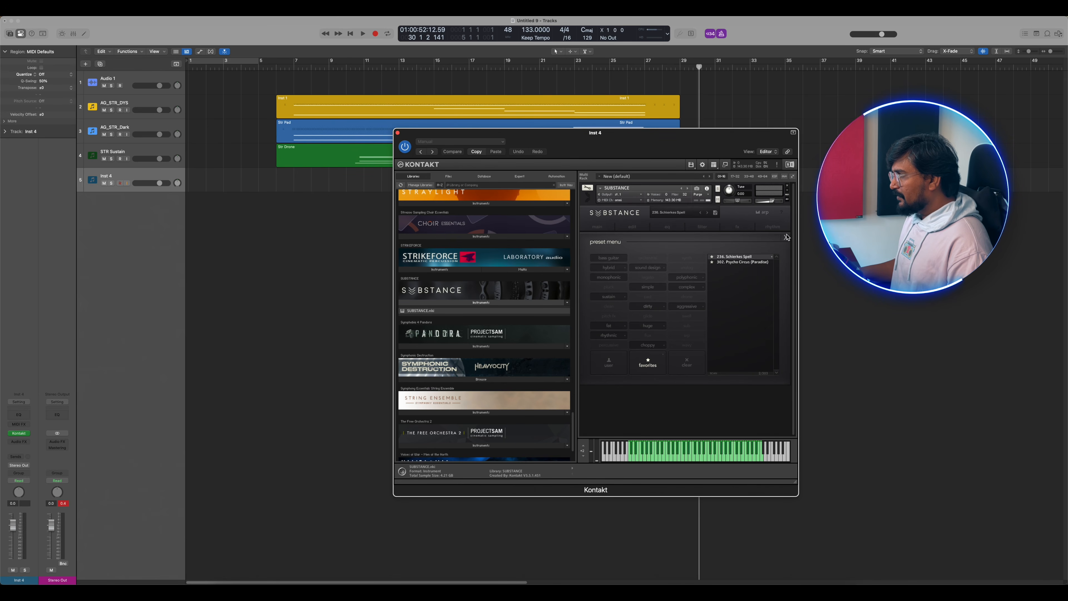
Record the low Substance bass line on the Inst 4 track, solo it and show its MIDI pitch bend lane
click(786, 237)
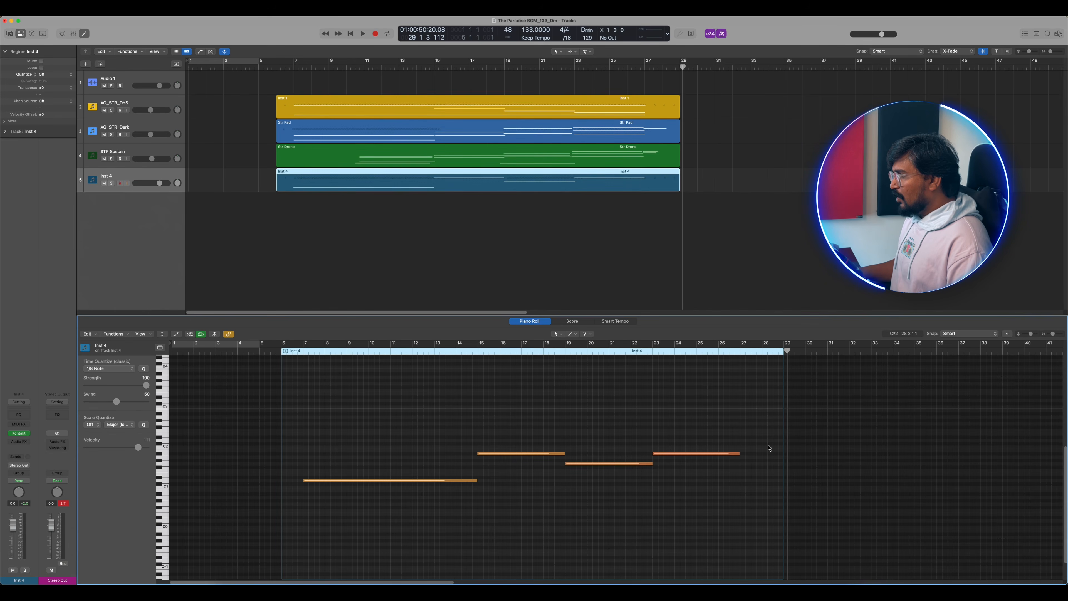
key(s)
click(718, 351)
key(a)
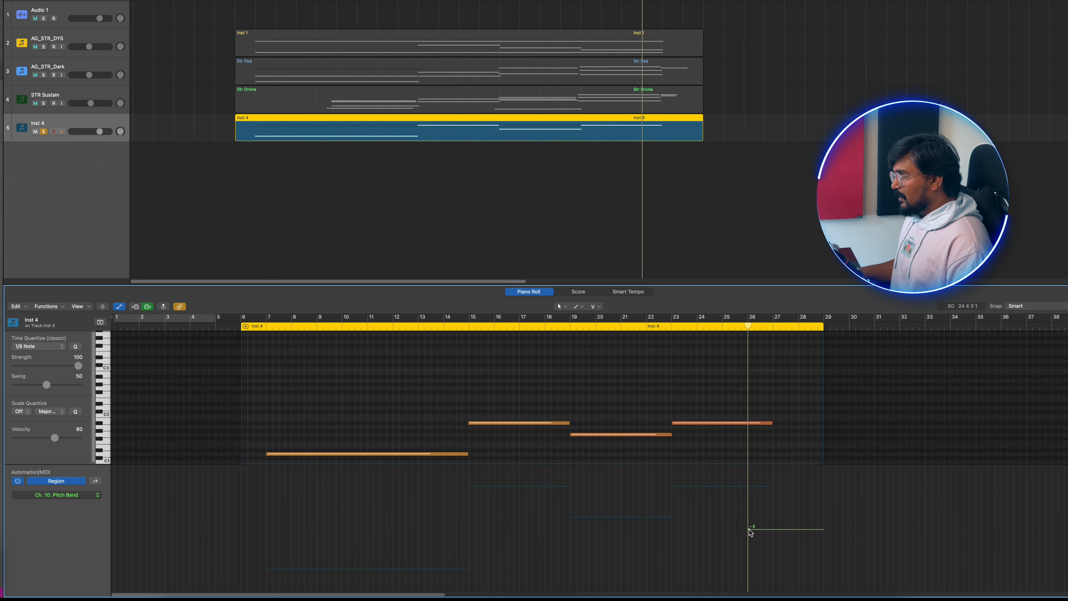
Draw a pitch bend on the last bass note that falls from 0 just after bar 26 to -64 at bar 27
click(718, 524)
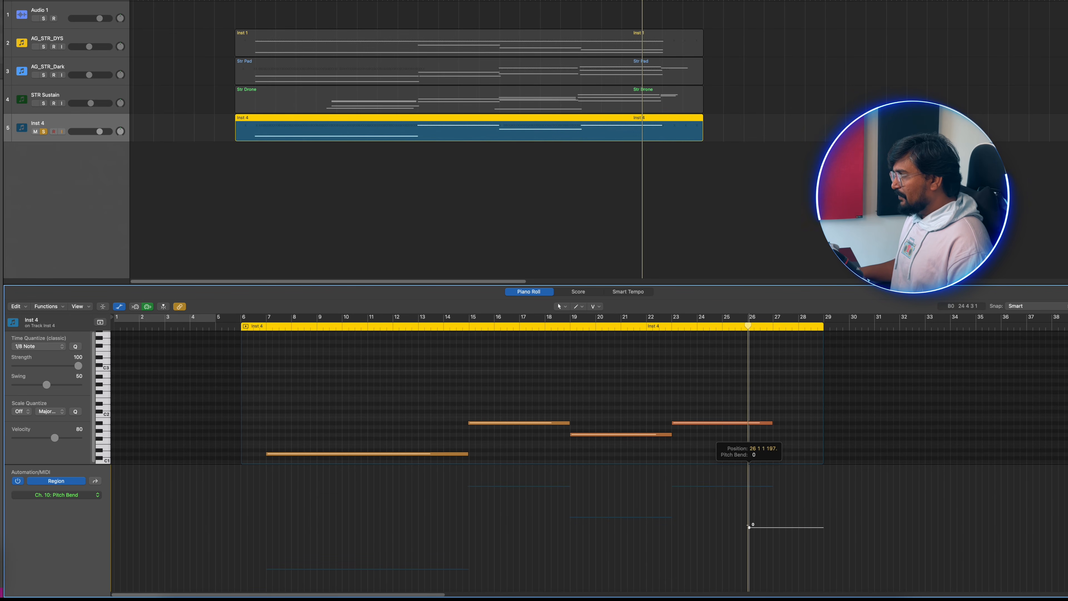
drag(774, 529, 774, 591)
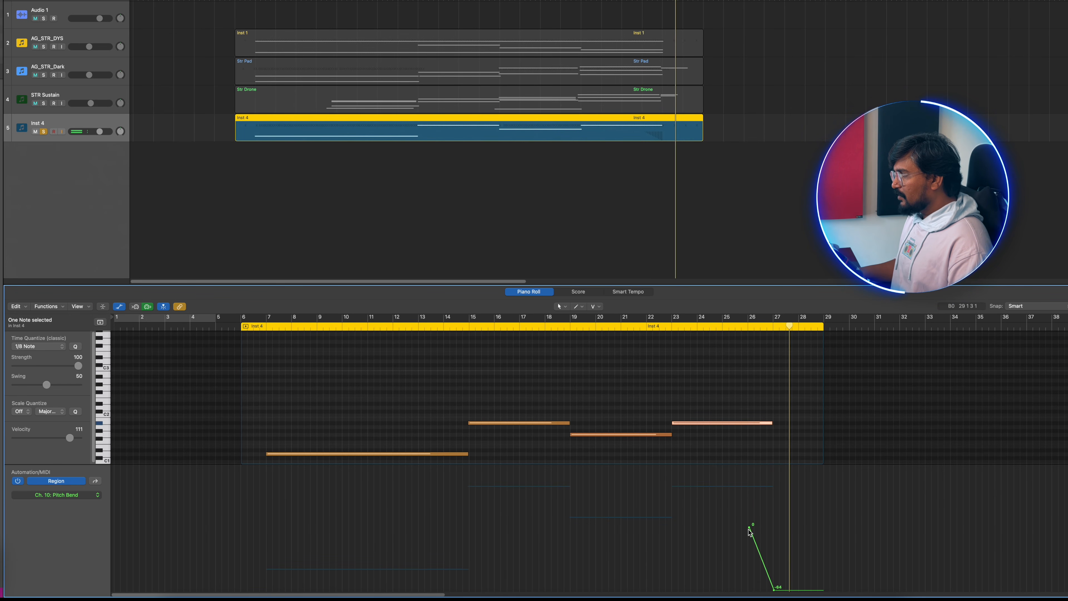
drag(749, 528, 760, 528)
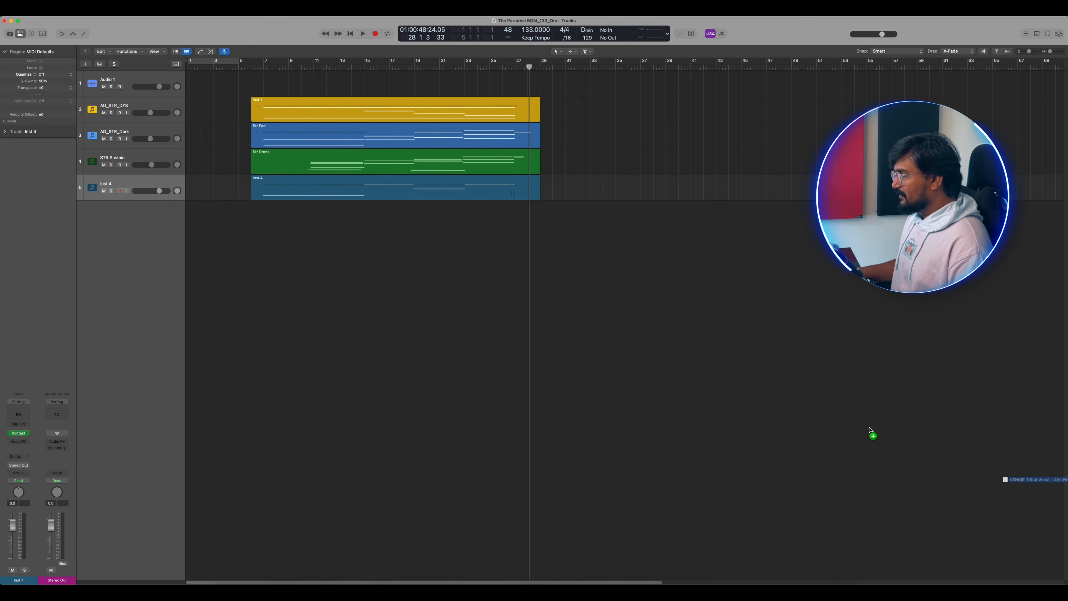
Import the KSHMR Tribal Vocal - Ahh Hmm 2 (D) sample onto a new audio track at bar 7 and audition it soloed
drag(870, 431, 264, 229)
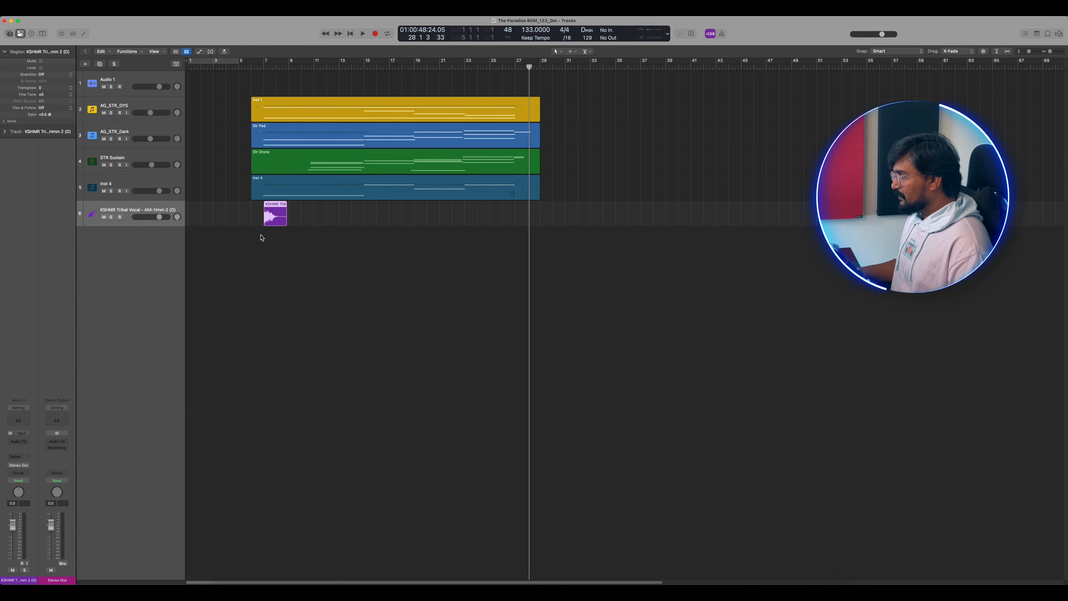
key(s)
key(shift+space)
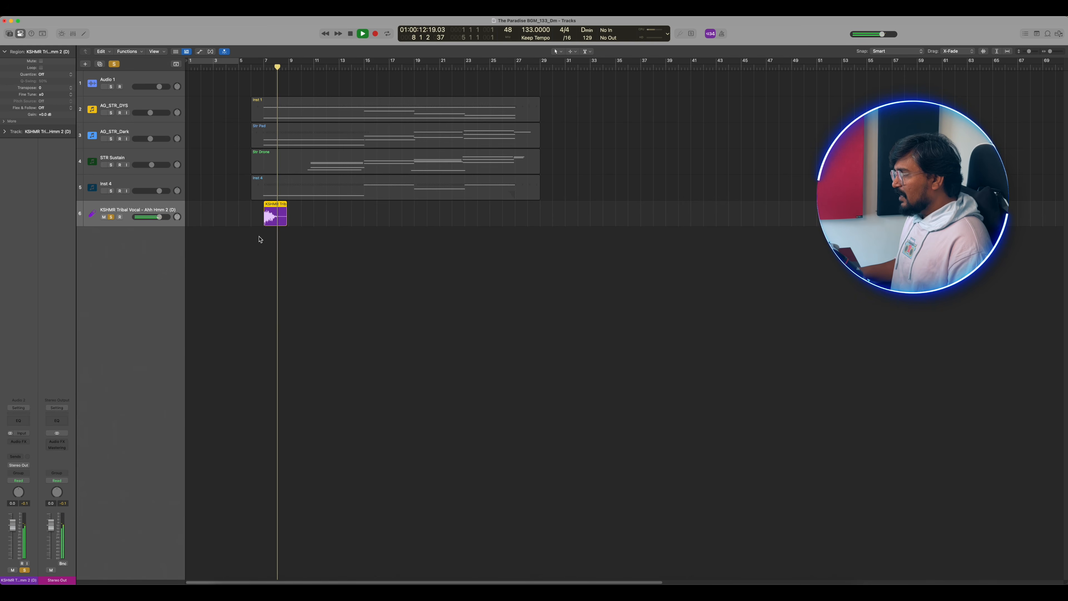
Trim the beginning of the tribal vocal region, move it back to start at bar 7 and play it
key(super+Right)
key(super+Right)
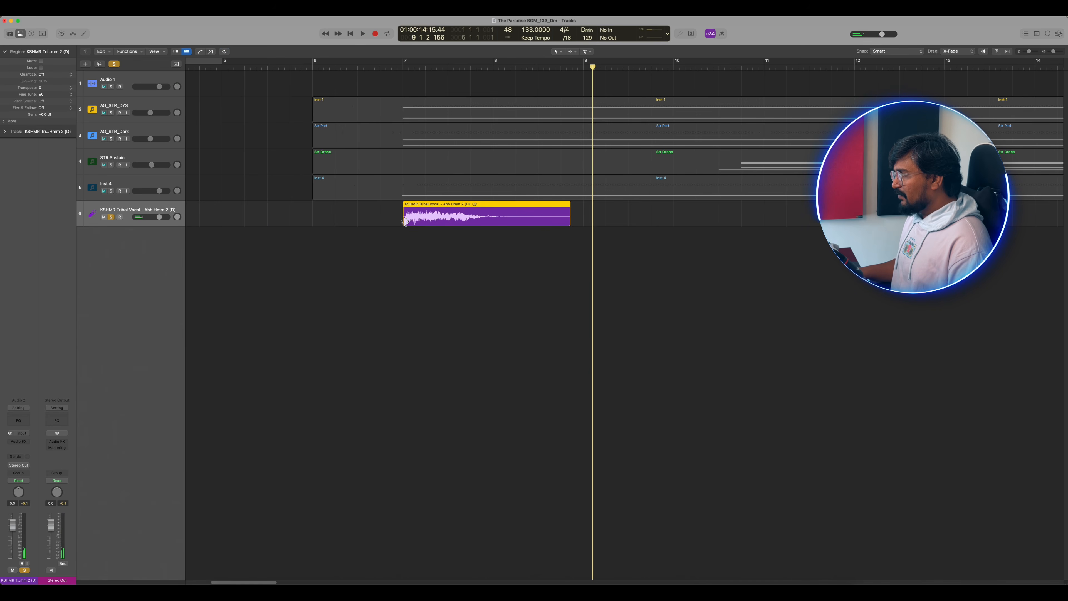
drag(405, 222, 431, 221)
drag(439, 216, 414, 217)
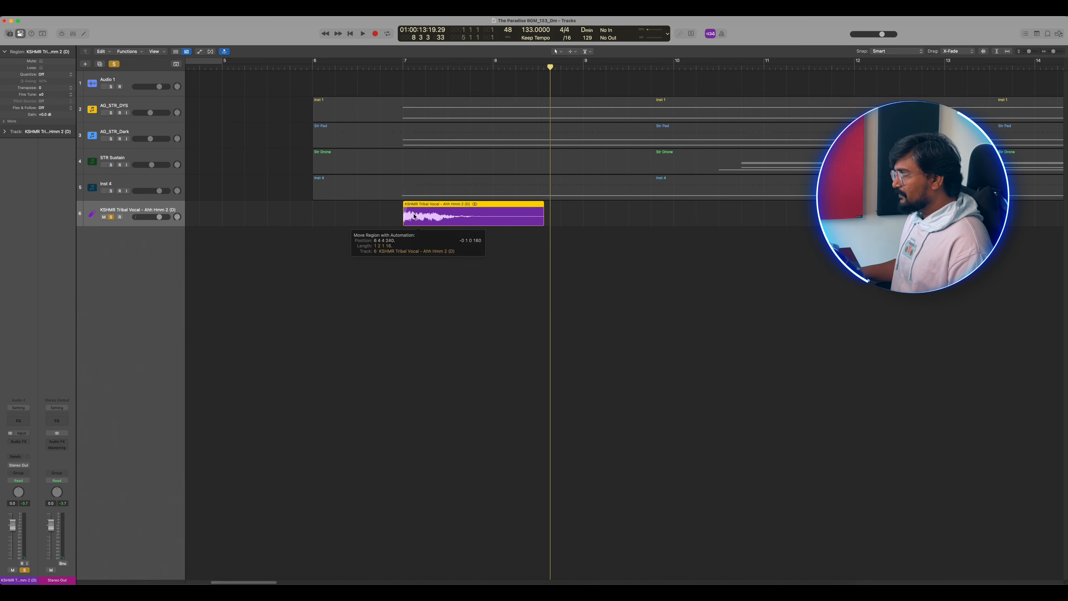
key(shift+space)
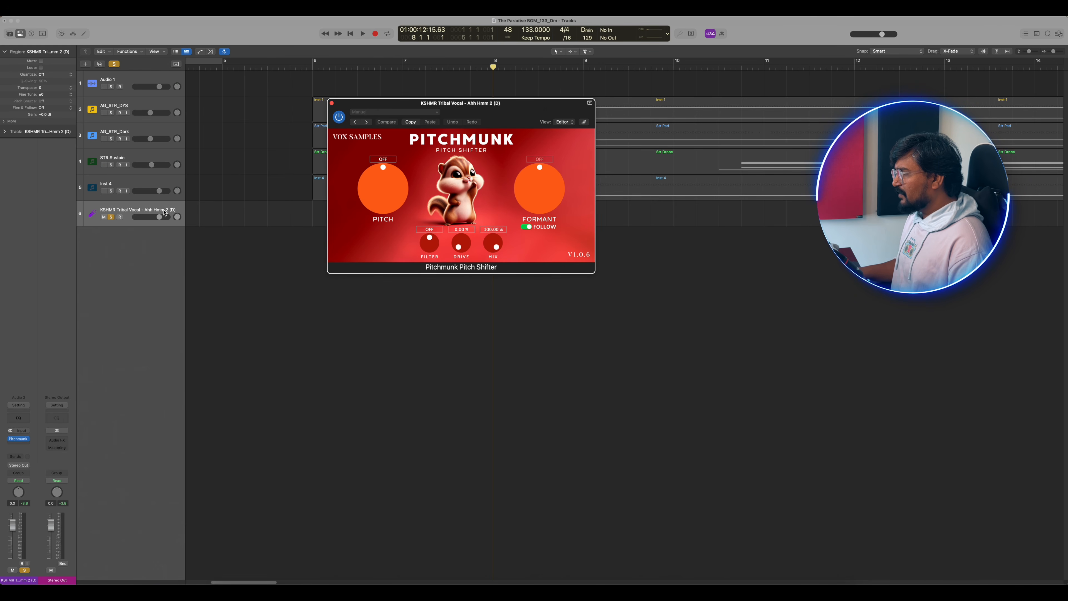
Show track automation and set the tribal vocal track to Touch mode
key(a)
click(113, 247)
click(152, 252)
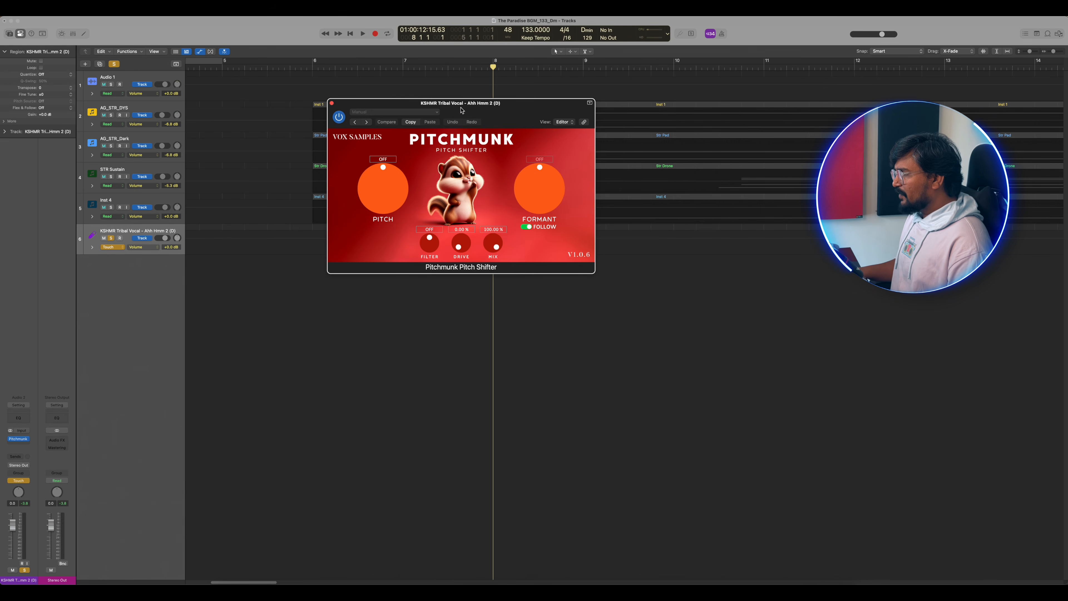
Write Pitchmunk Pitch automation on the vocal track by raising the pitch to about 3.05 during playback
drag(453, 110, 579, 131)
click(312, 68)
key(space)
drag(508, 191, 516, 193)
key(space)
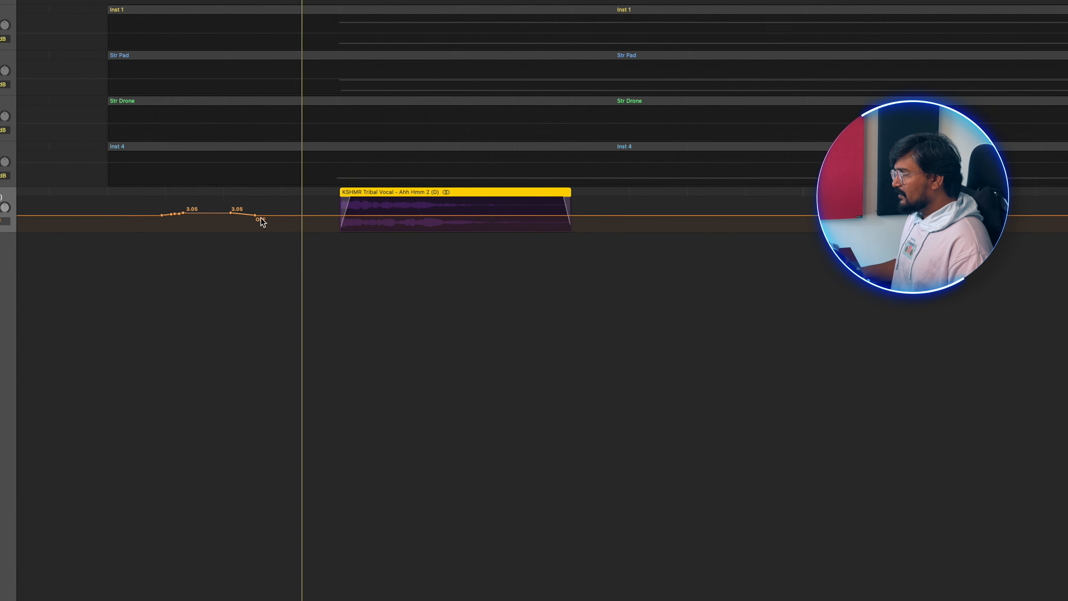
Reshape the Pitch automation over the vocal to rise from -3.09 at its start to off and dip again at its end, and play it
drag(346, 243, 403, 244)
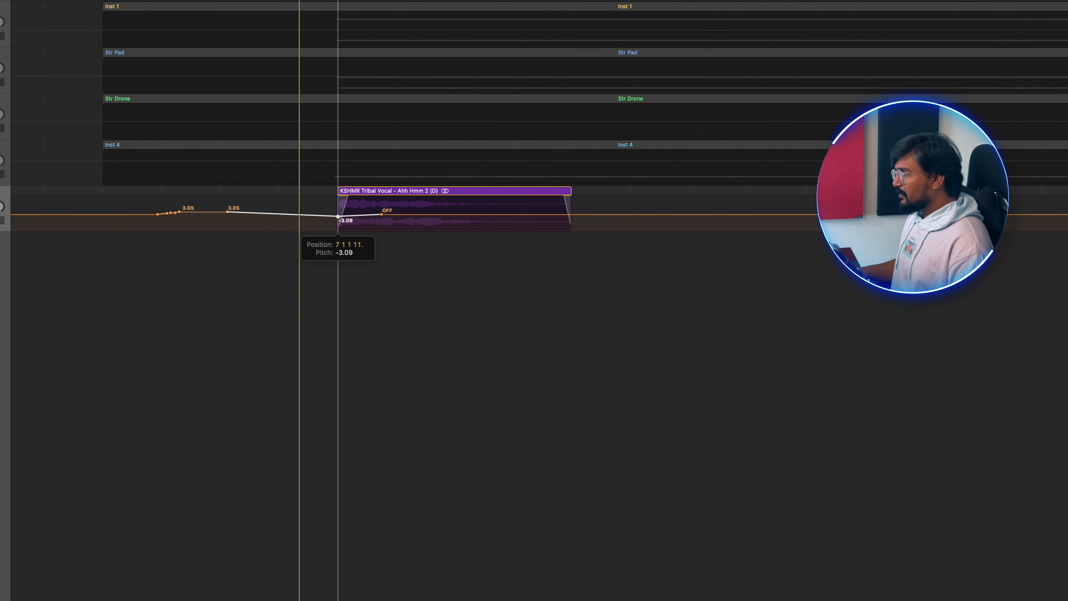
drag(337, 215, 333, 215)
click(521, 215)
click(570, 215)
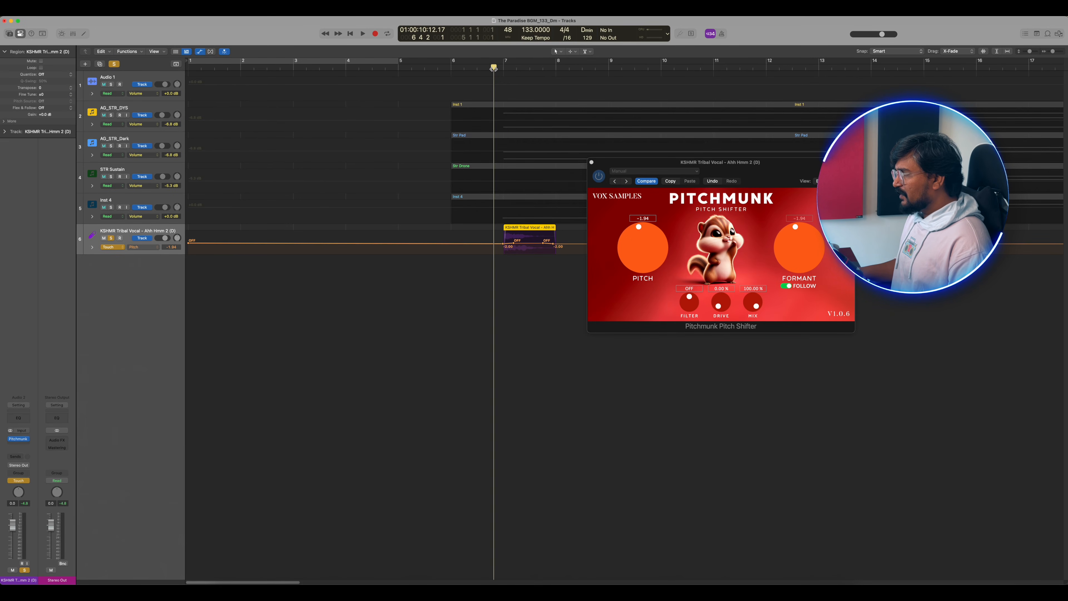
key(space)
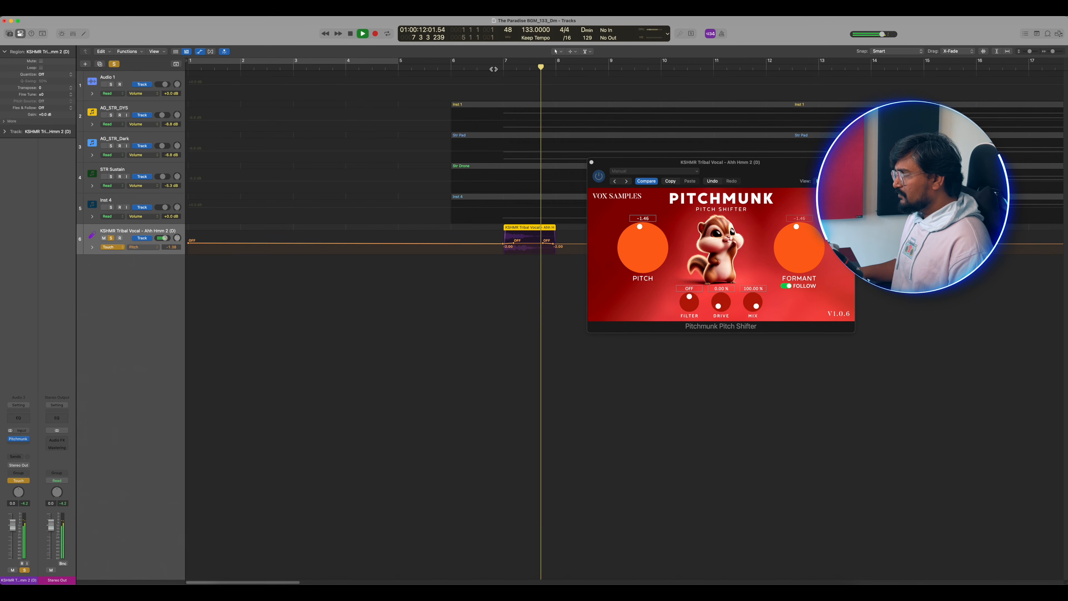
Bounce the vocal region in place to a new track, ending its name with "Bend"
key(ctrl+b)
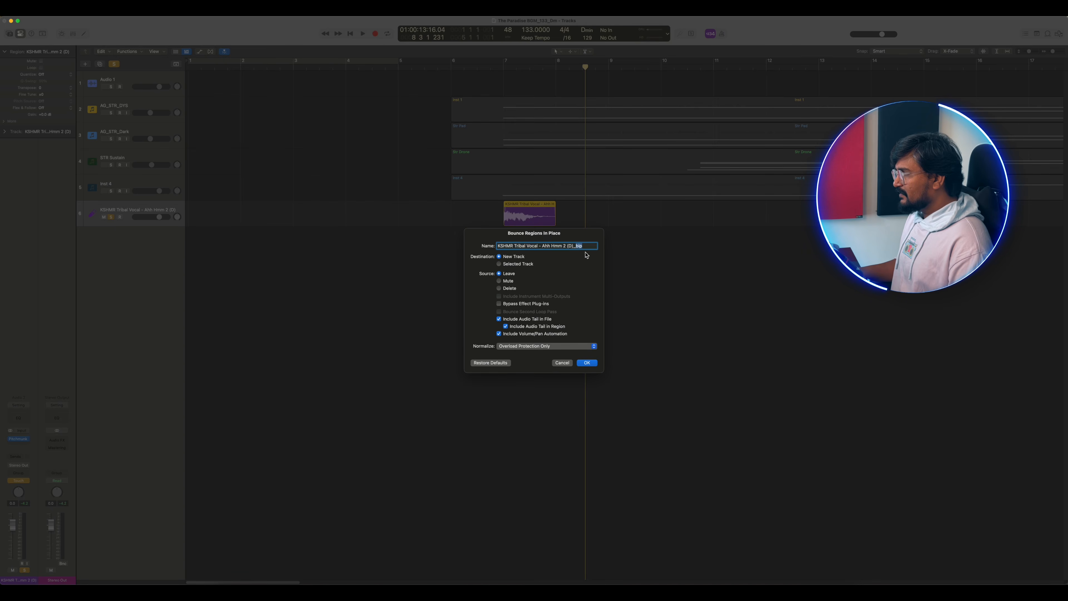
text(Bend)
key(Return)
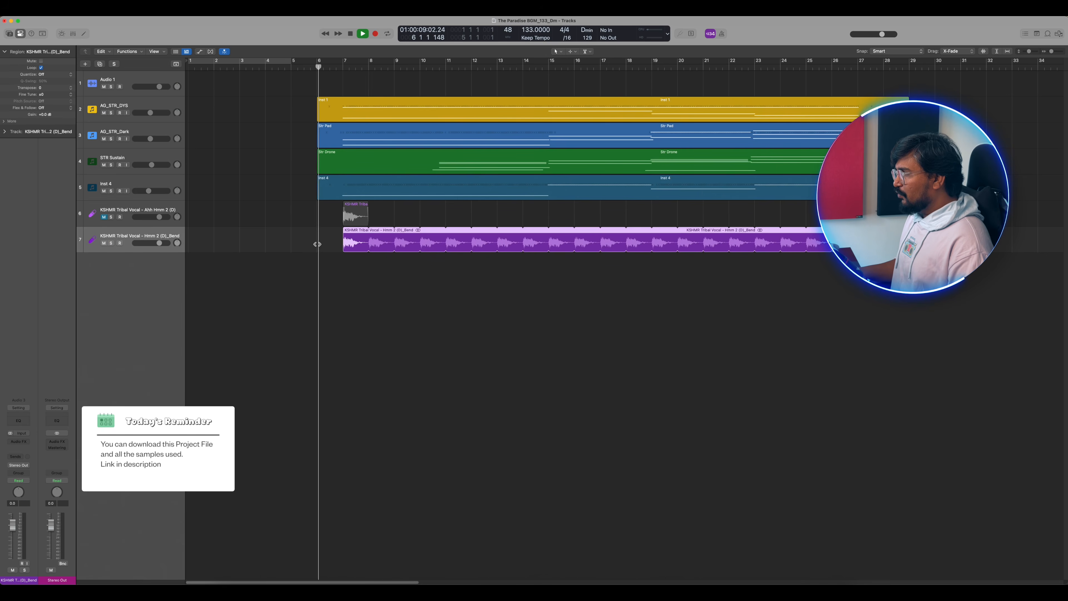
Delete the original tribal vocal track together with its region
click(146, 208)
key(Delete)
key(Delete)
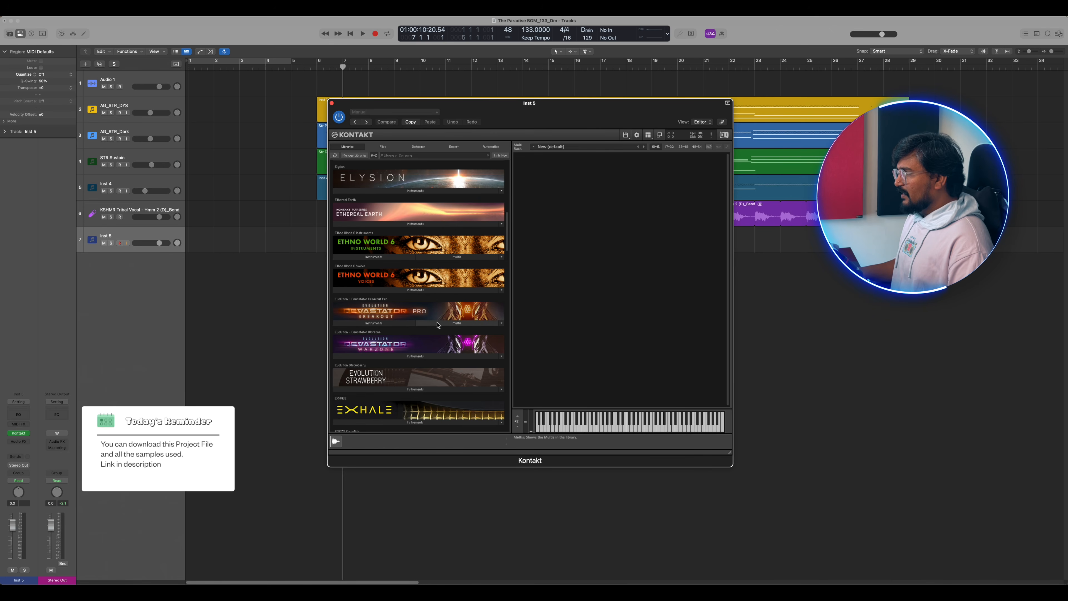
Load a patch from the Ethno World 6 Instruments library into Kontakt on Inst 5 and audition a note
click(384, 257)
click(384, 313)
drag(379, 352, 569, 365)
click(621, 430)
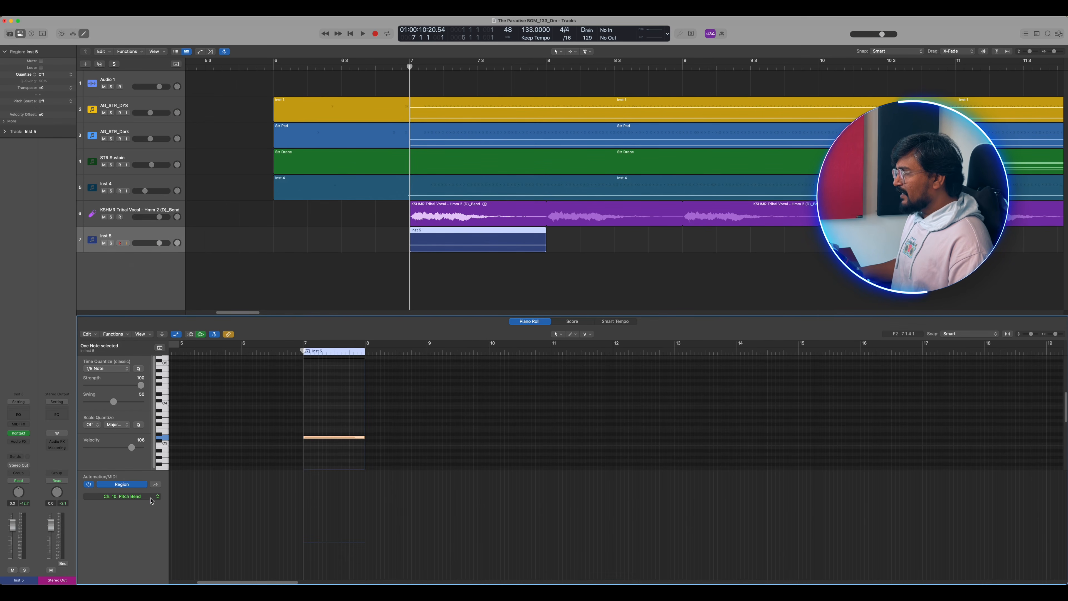
Draw a curved pitch bend rising to 0 at the start of the Inst 5 note and audition the track soloed
key(super+Right)
key(super+Right)
super+click(325, 526)
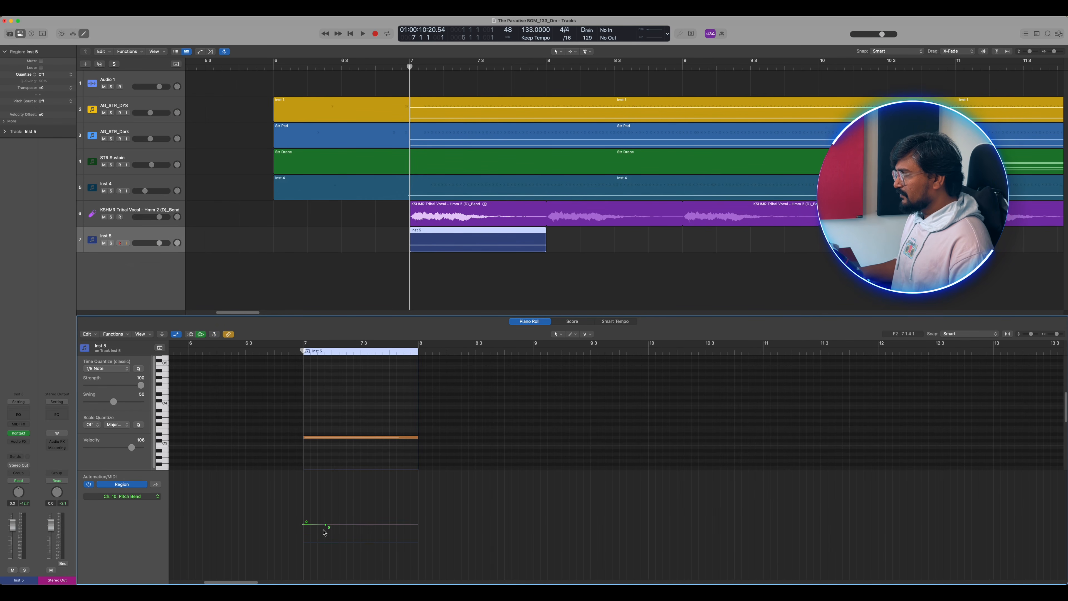
click(111, 243)
key(space)
key(space)
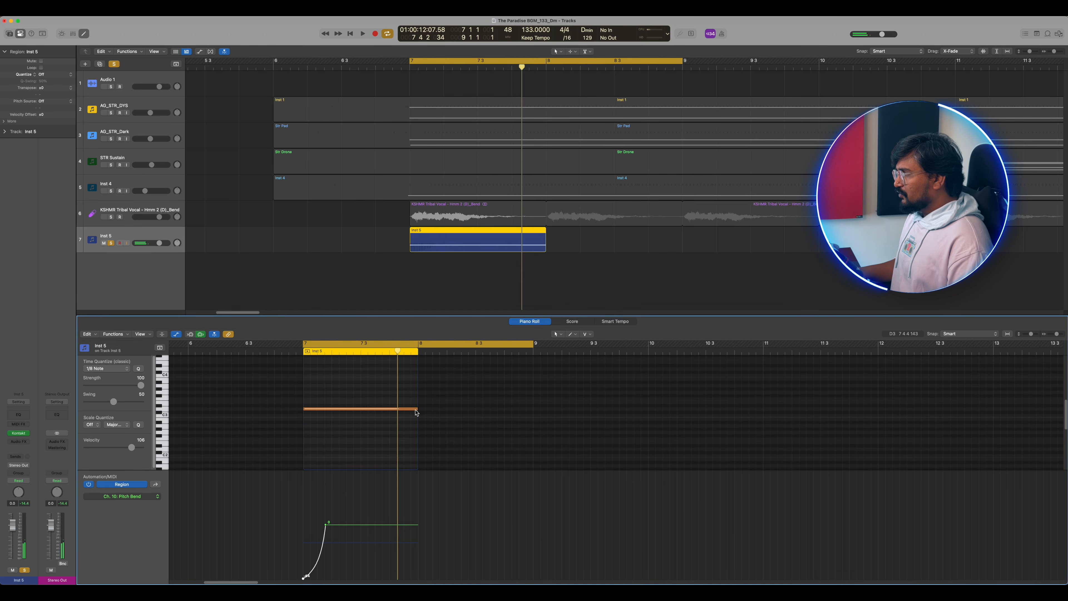
Shorten the Inst 5 note and trim the region's loop to end at bar 29
drag(416, 410, 377, 413)
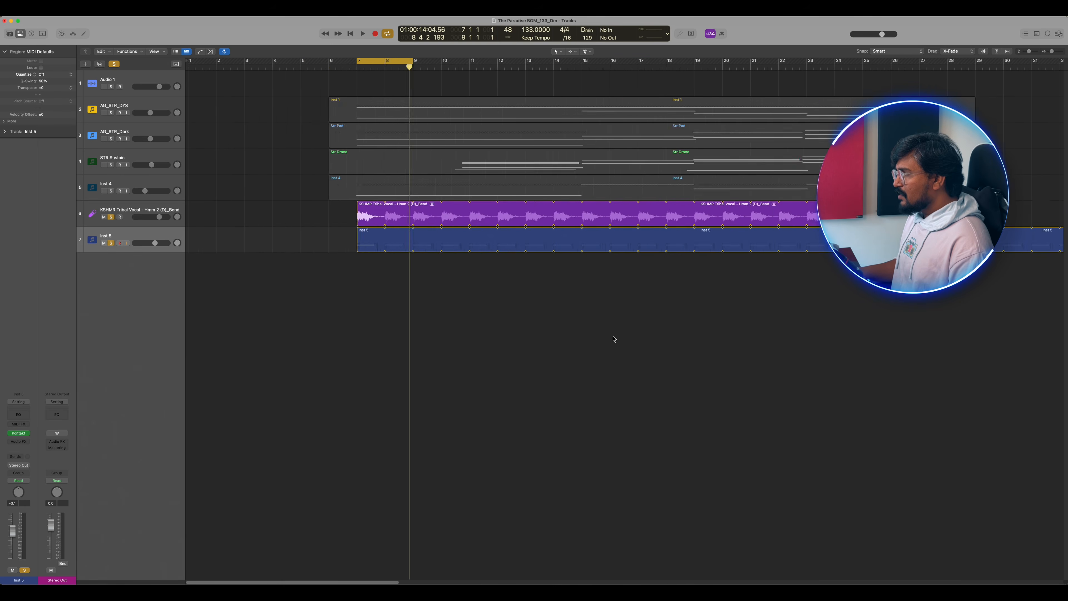
drag(740, 233, 681, 233)
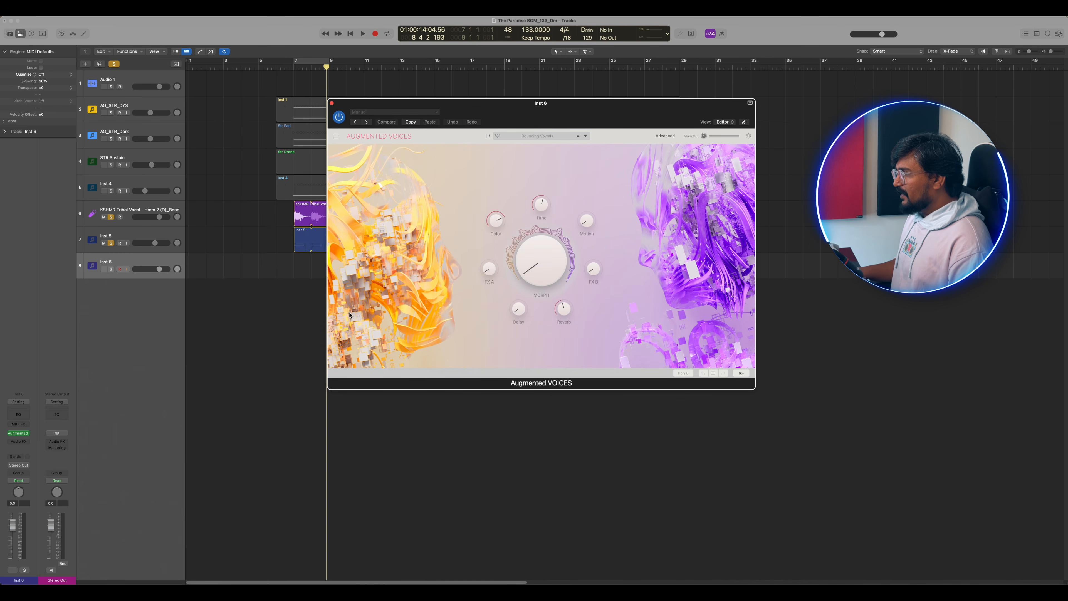
Choose an Augmented Voices preset for the new instrument track and add a D3 note at bar 7 in its region
click(537, 136)
click(597, 203)
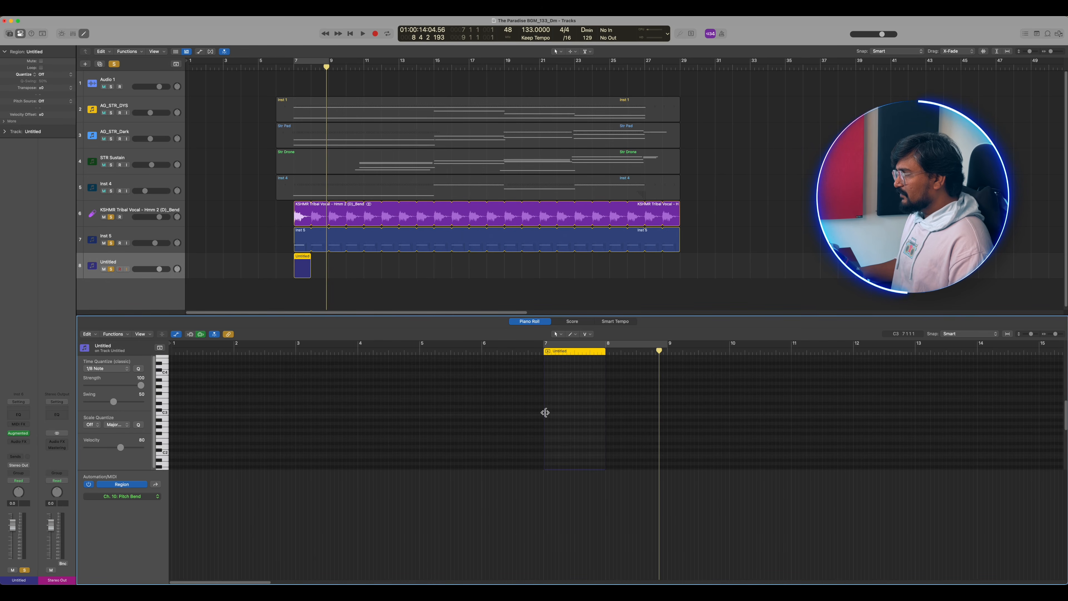
click(545, 407)
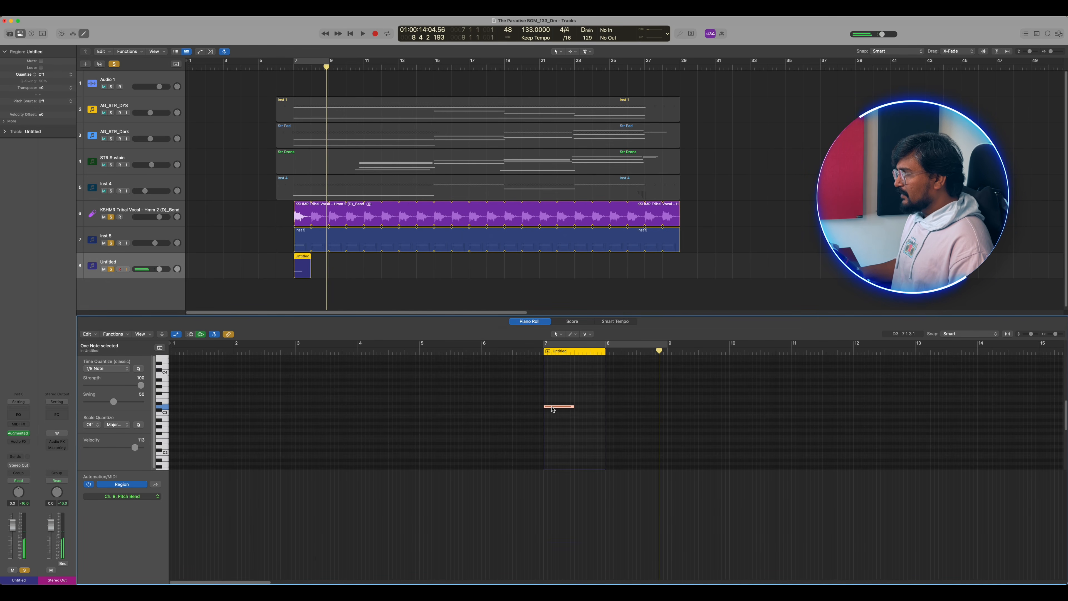
Audition the new Augmented Voices track, then loop its region at bar 7 and trim the loop to end at bar 29
click(122, 496)
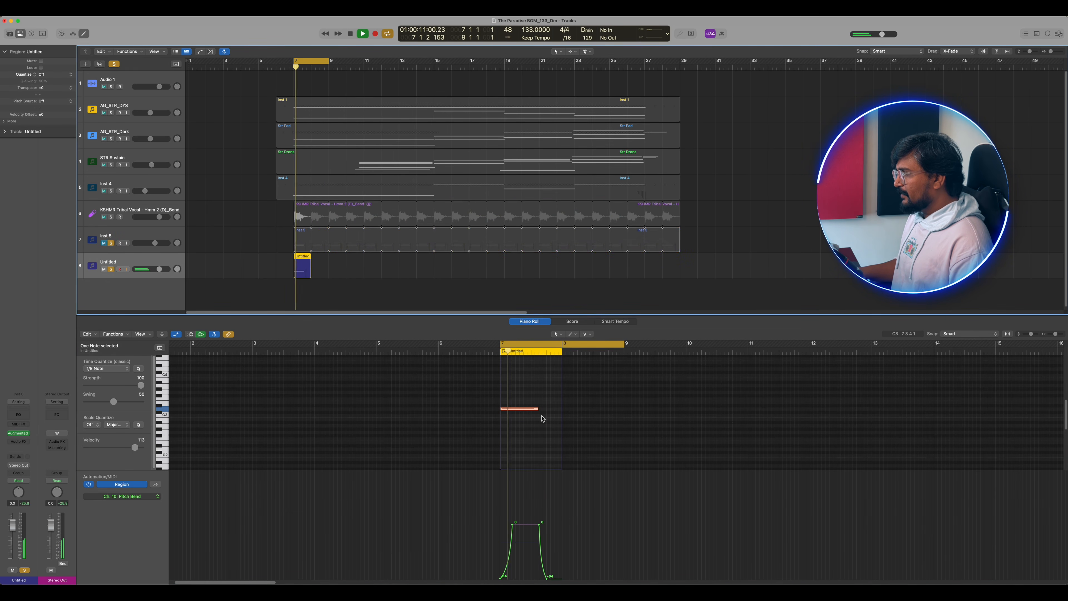
key(space)
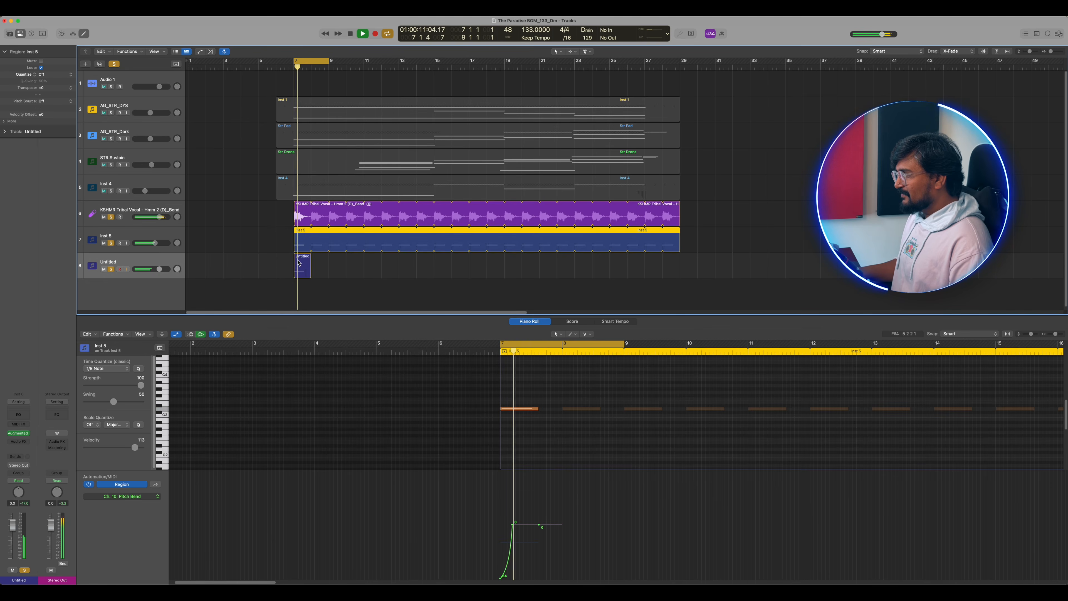
click(302, 265)
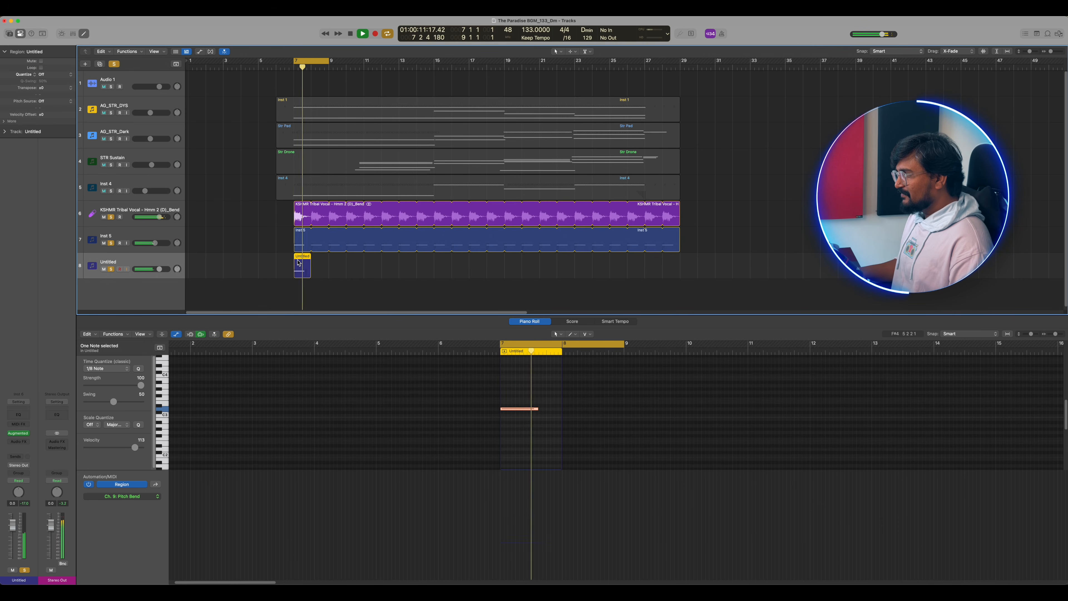
key(l)
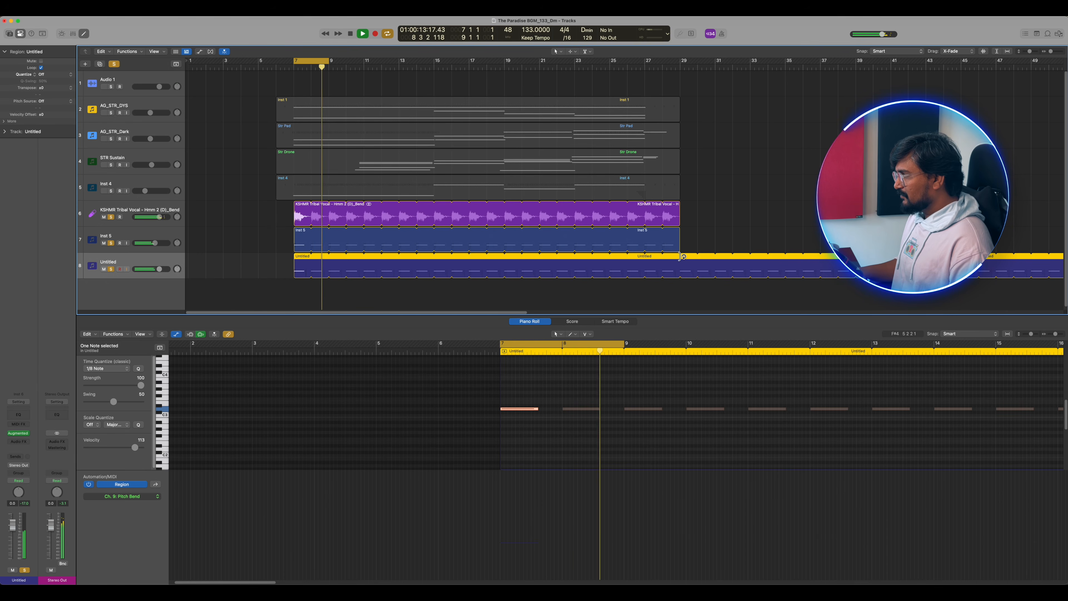
key(l)
key(e)
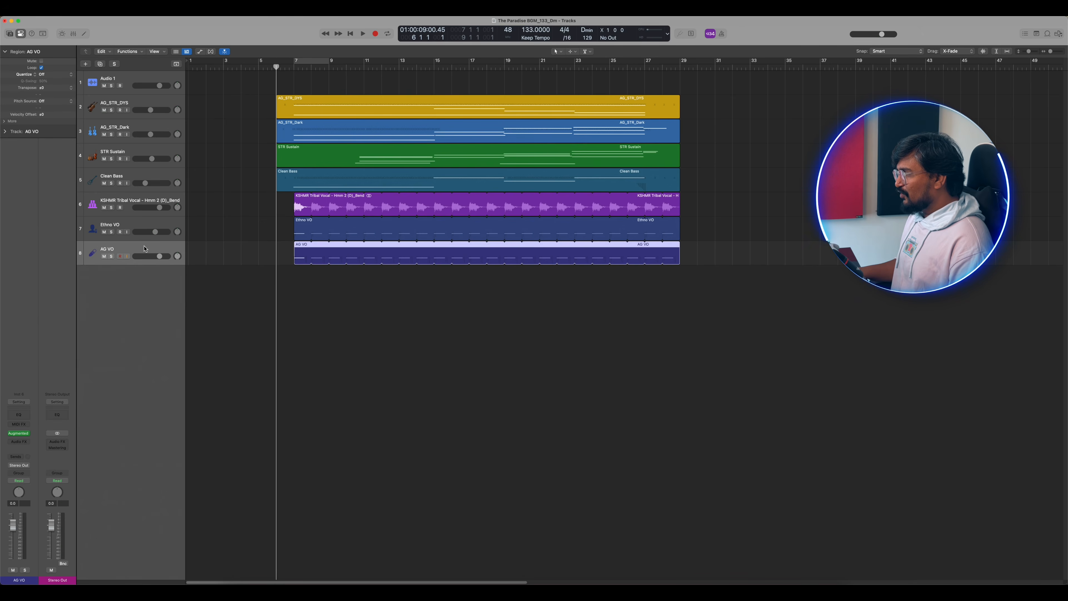
Record a string melody from bar 10 to bar 18 on a new Kontakt track with String Ensemble Essential and inspect its notes
key(alt+super+s)
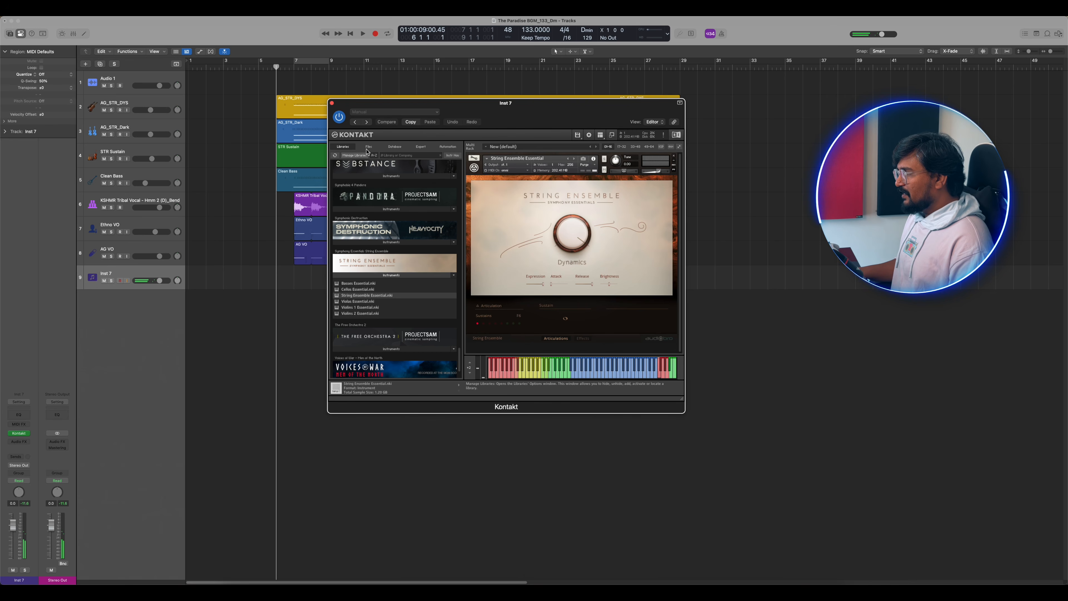
click(332, 104)
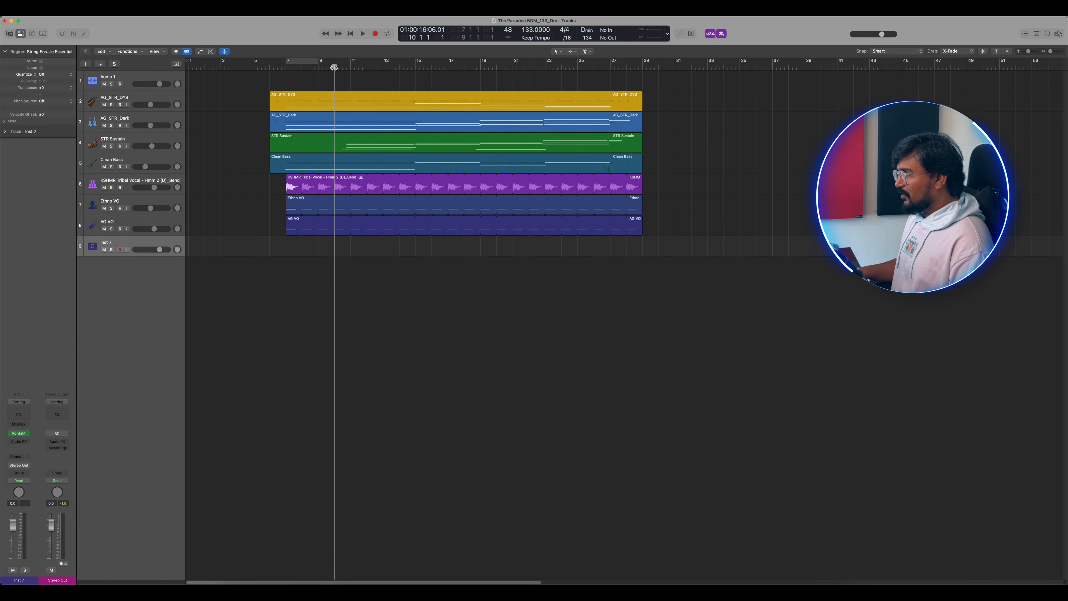
key(r)
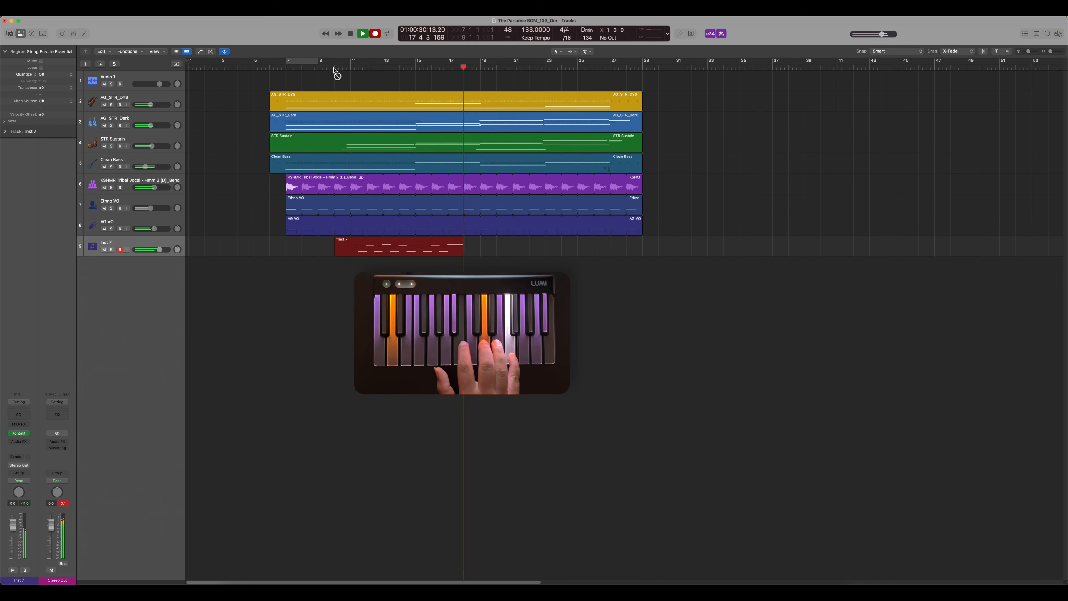
key(space)
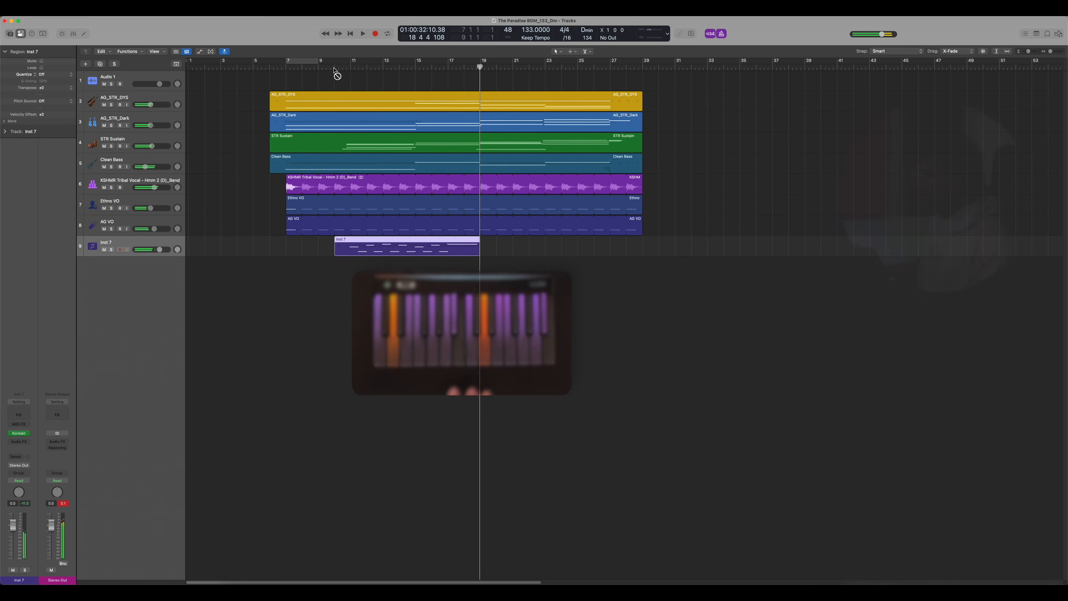
double_click(419, 251)
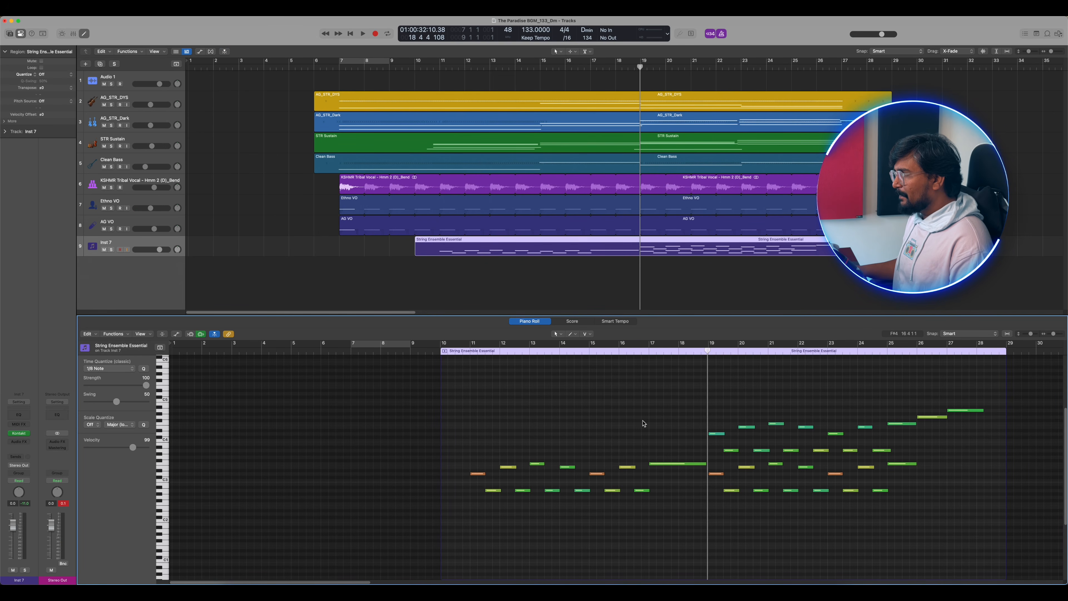
scroll(643, 421, right, 3)
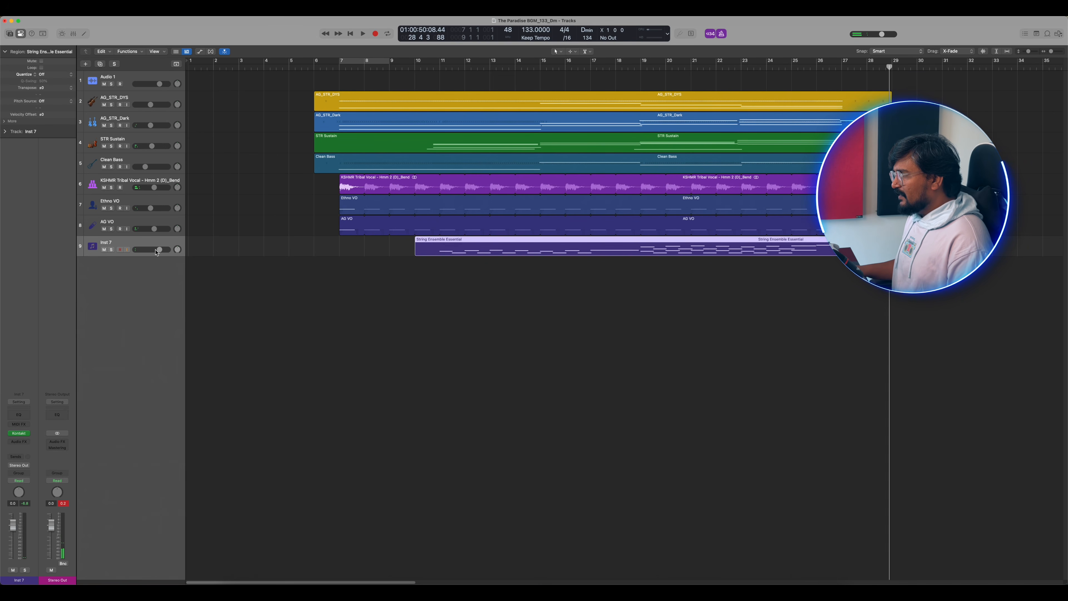
Create an Augmented STRINGS track with the Iced Tremolo Strings preset and copy the String Ensemble region onto it
key(alt+super+s)
click(528, 136)
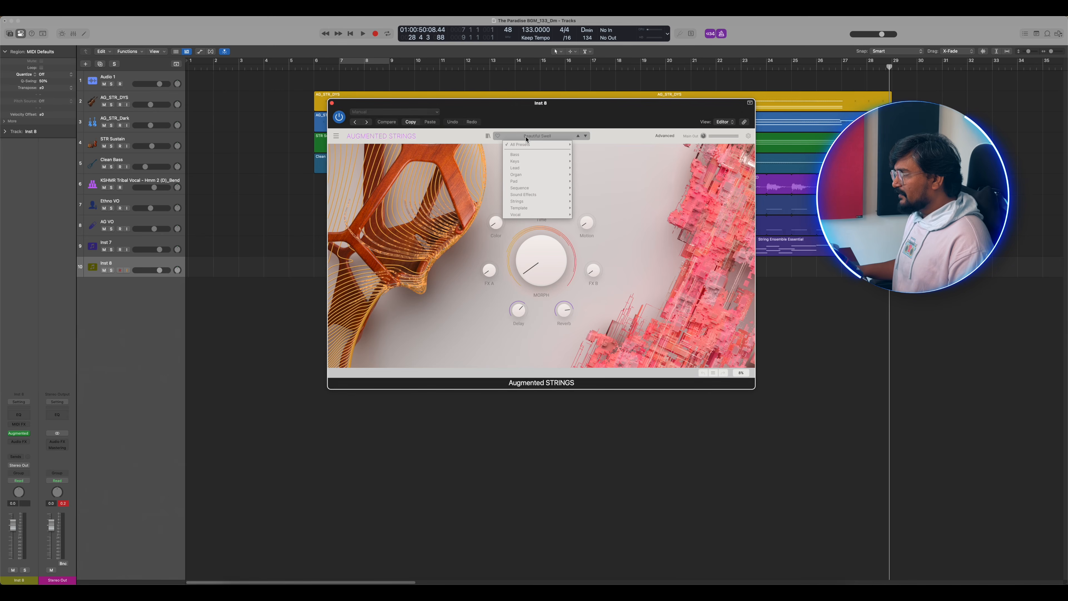
mouse_move(530, 148)
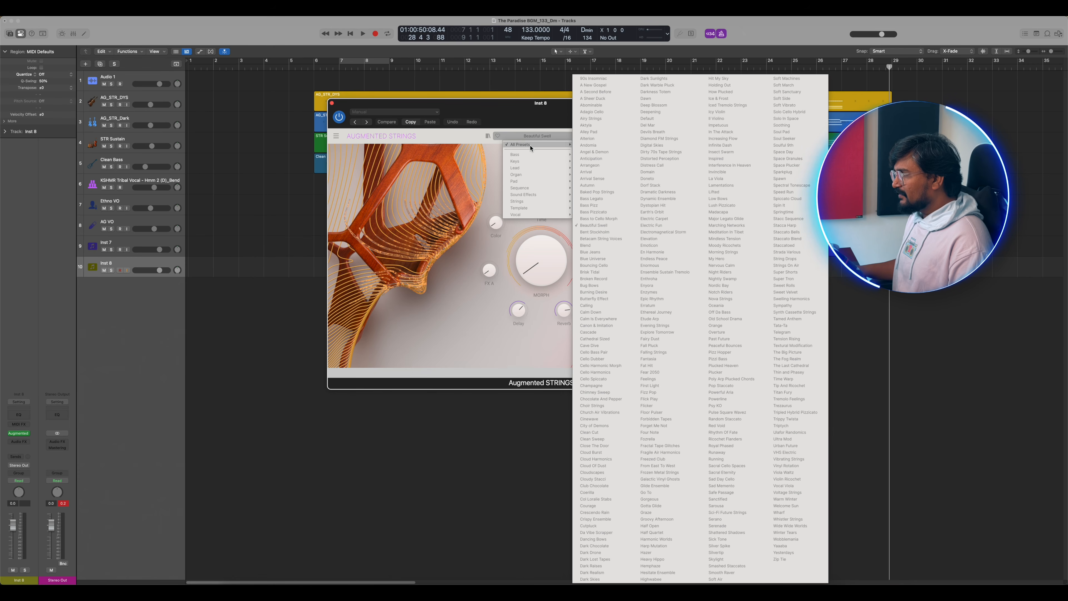
click(729, 105)
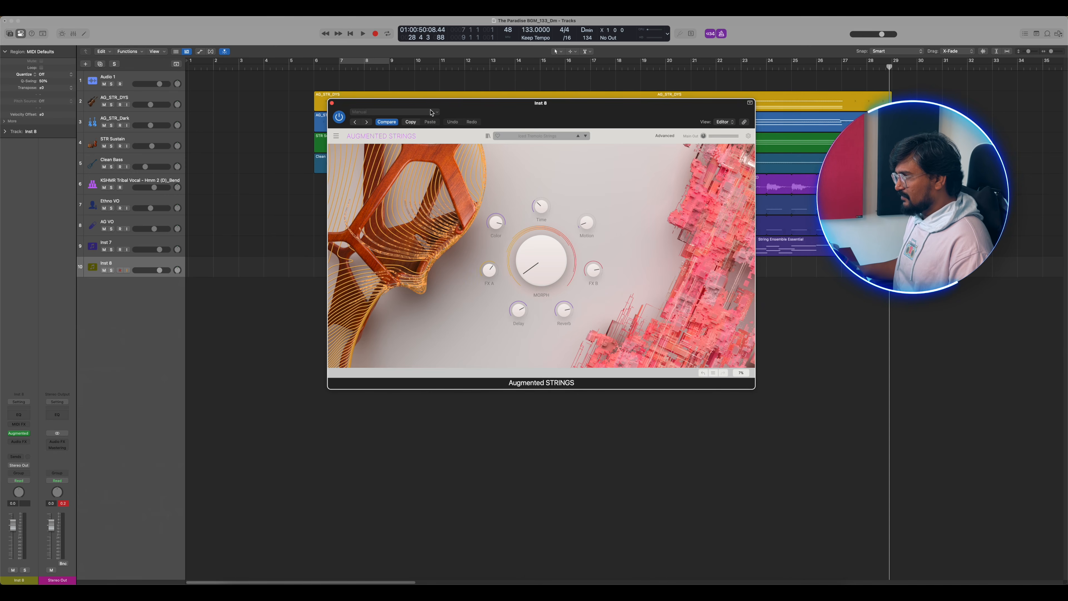
key(super+w)
mouse_move(462, 239)
mouse_down()
mouse_move(463, 272)
mouse_move(463, 260)
mouse_up()
Load the LA Scoring Strings 3 Violas patch in Kontakt on another new track and copy the string region onto it
key(alt+super+s)
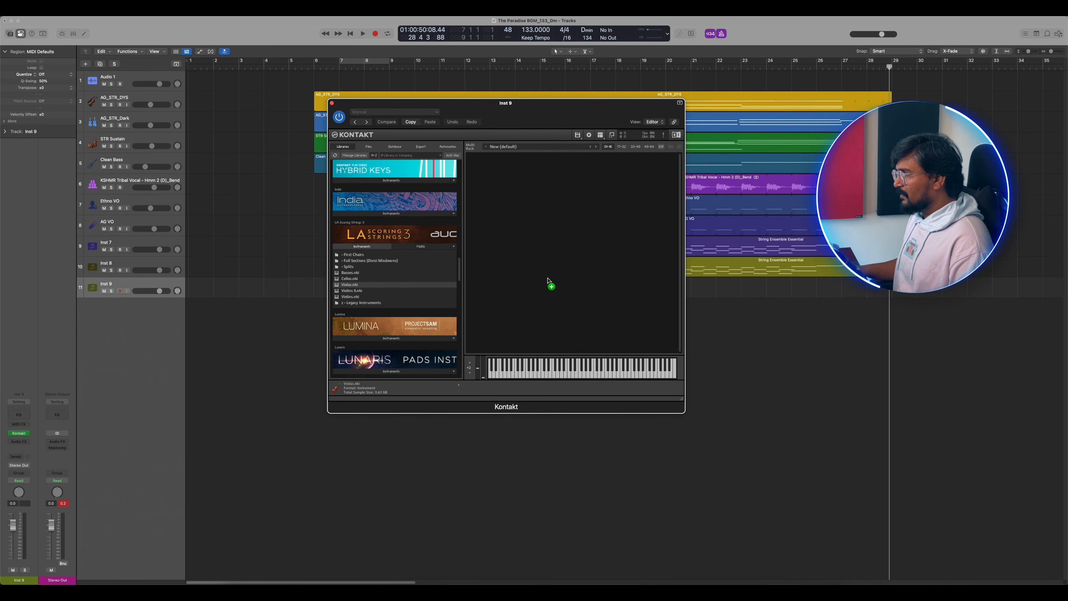
drag(548, 281, 549, 281)
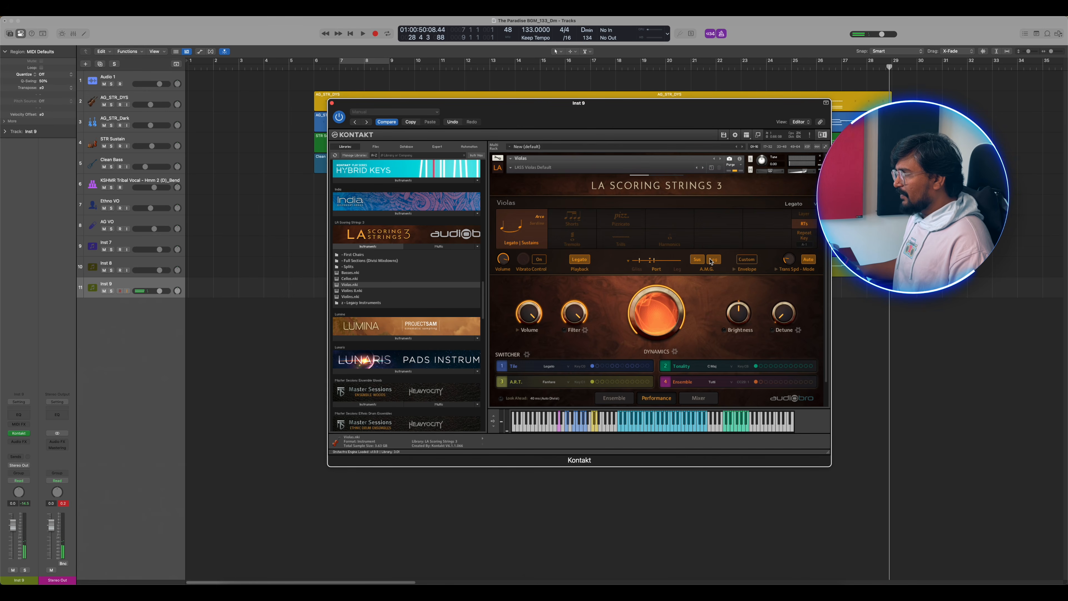
drag(460, 268, 460, 289)
Add another Kontakt track and load a patch from the Strezov Sampling Choir Essentials library
key(alt+super+s)
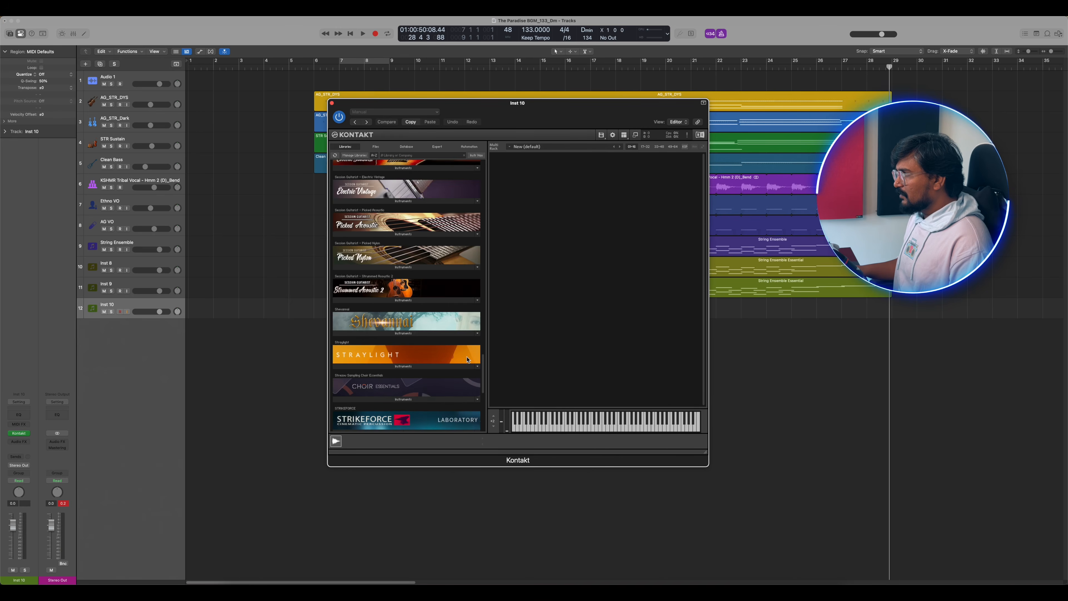
scroll(418, 355, down, 2)
click(417, 353)
drag(370, 366, 525, 341)
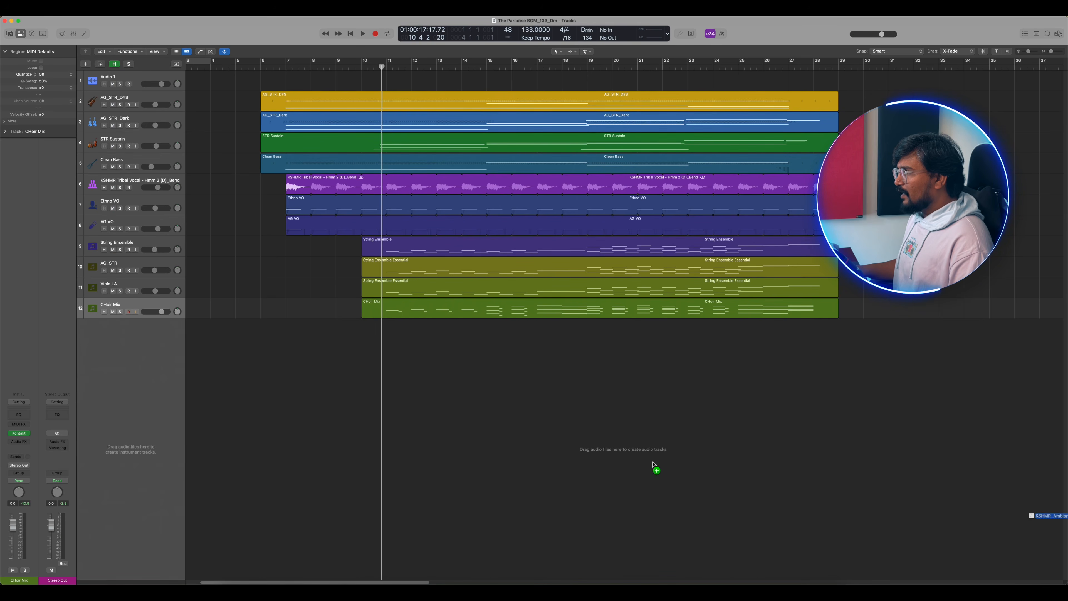
Place the KSHMR fireplace ambience sample at bar 7 on a new track, audition it soloed and lower its volume to -12.8 dB
drag(652, 464, 290, 379)
key(s)
shift+click(282, 362)
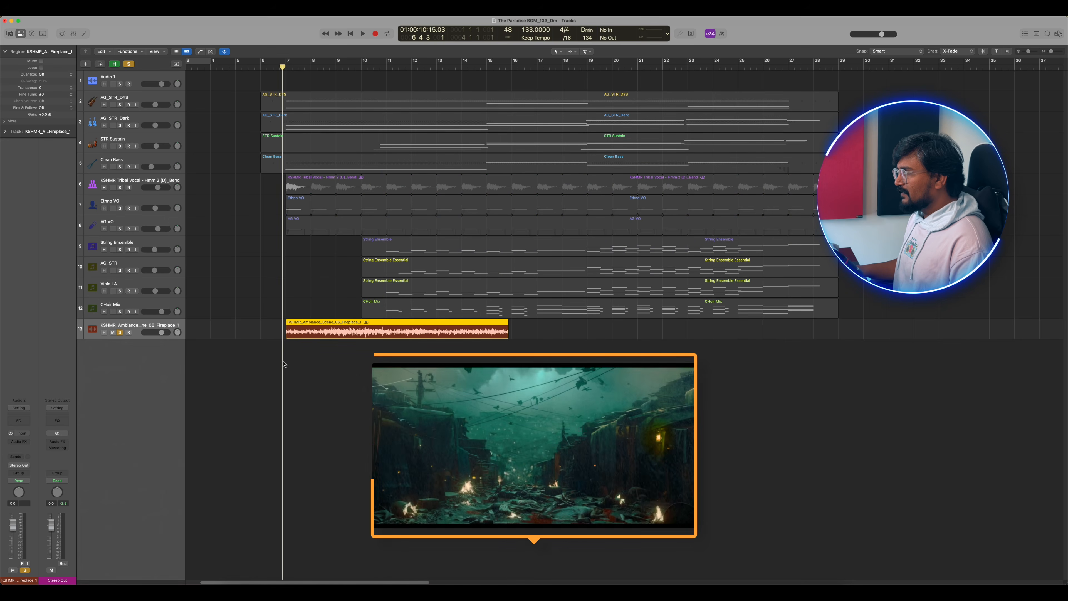
key(space)
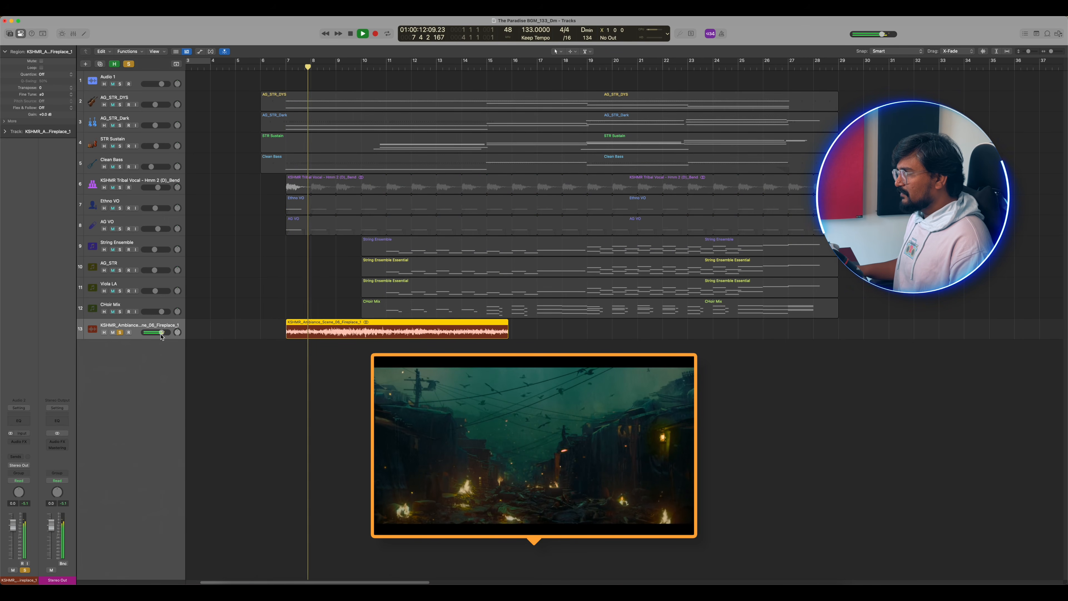
drag(161, 332, 152, 332)
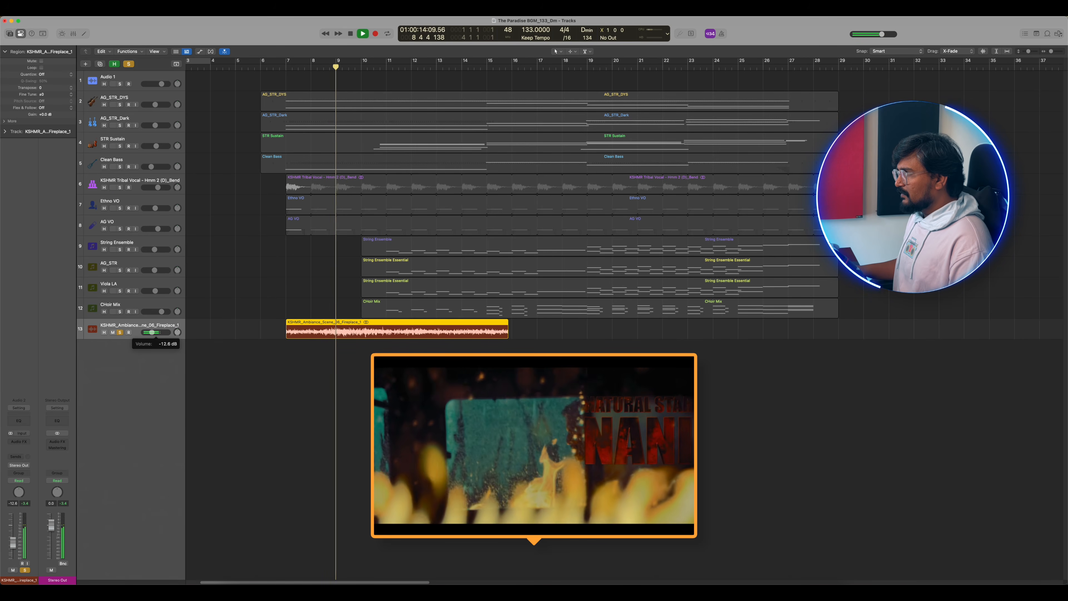
key(space)
Duplicate the fireplace ambience along its track, trim the last copy to end at bar 29 and unsolo the track
drag(310, 332, 738, 336)
drag(934, 336, 839, 336)
click(842, 362)
key(s)
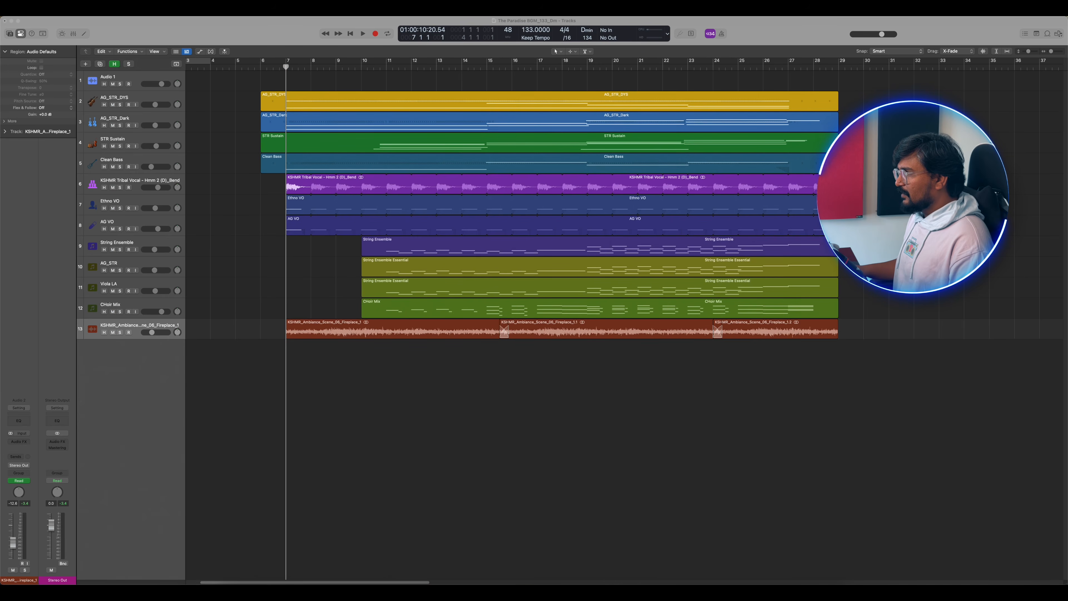
Place ESWIMP_Low_Impact_Deep Filter at bar 7 on a new track, audition it soloed and repeat it every four bars
drag(1067, 463, 286, 361)
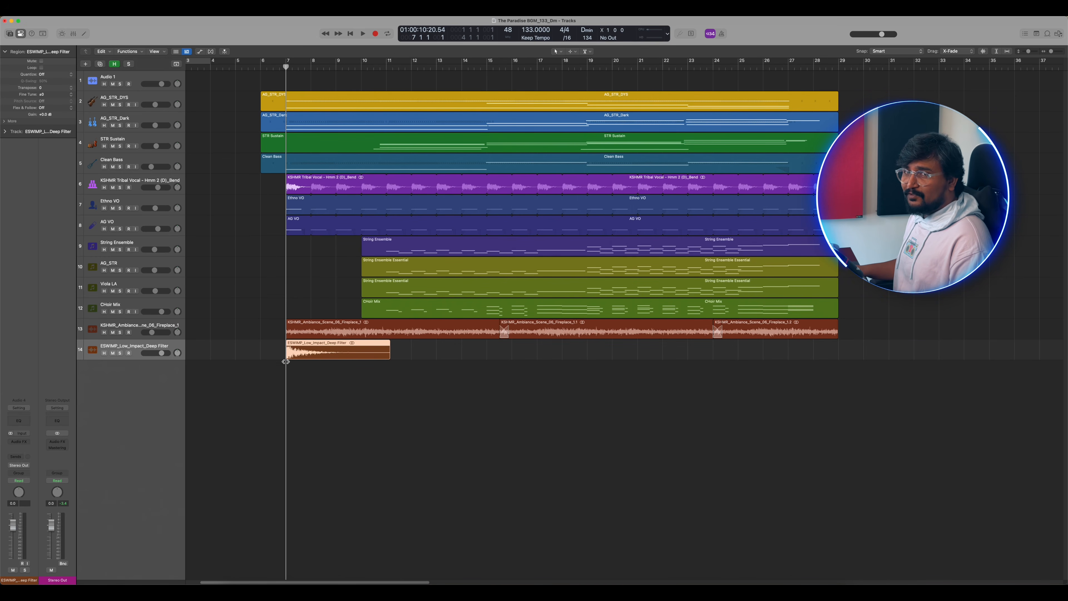
click(120, 353)
key(space)
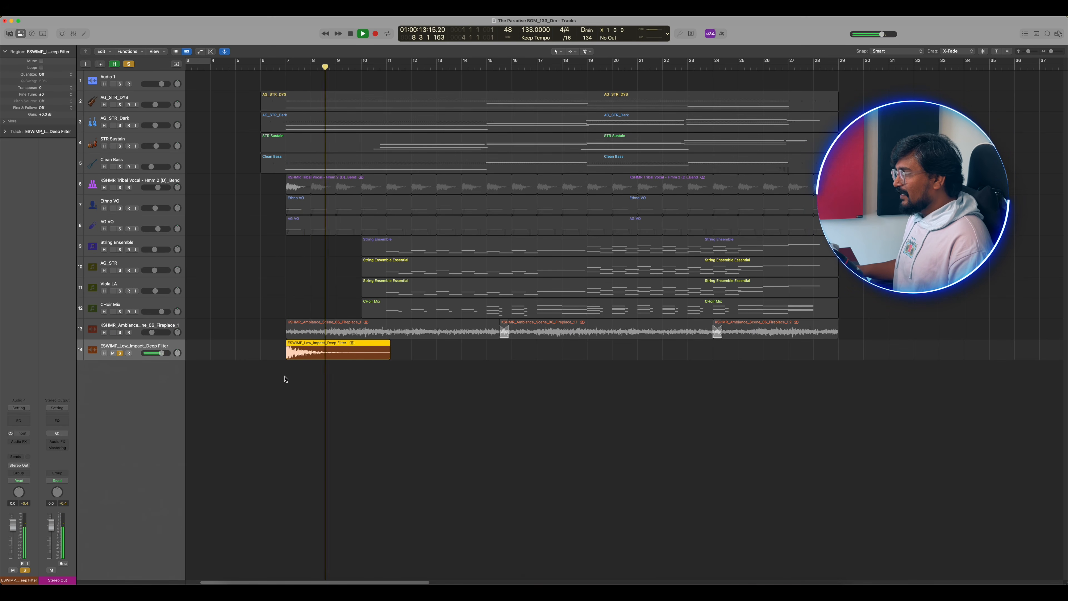
key(space)
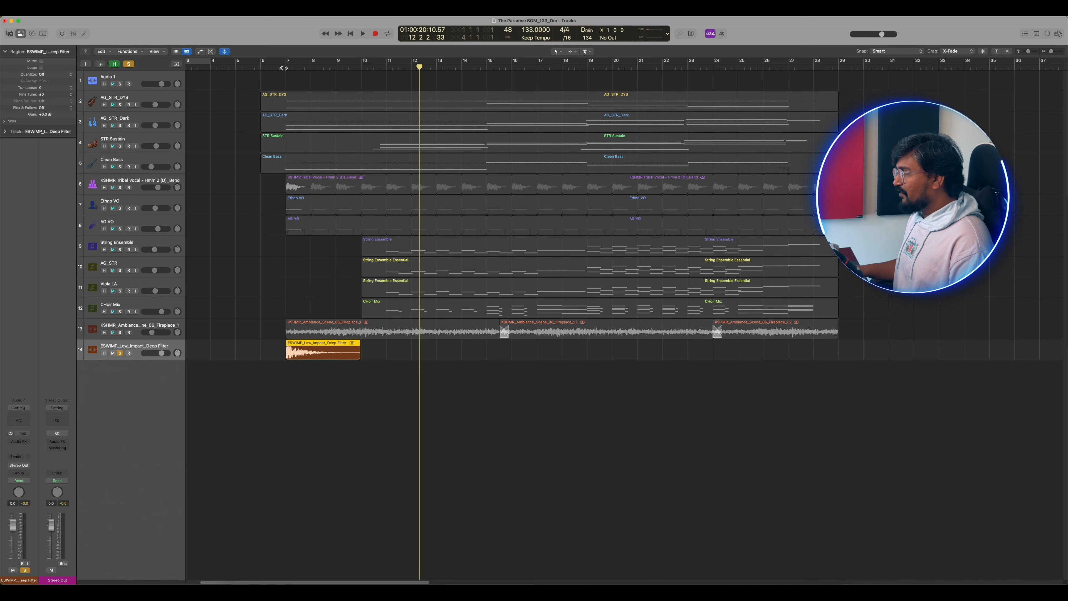
key(super+r)
drag(411, 355, 437, 357)
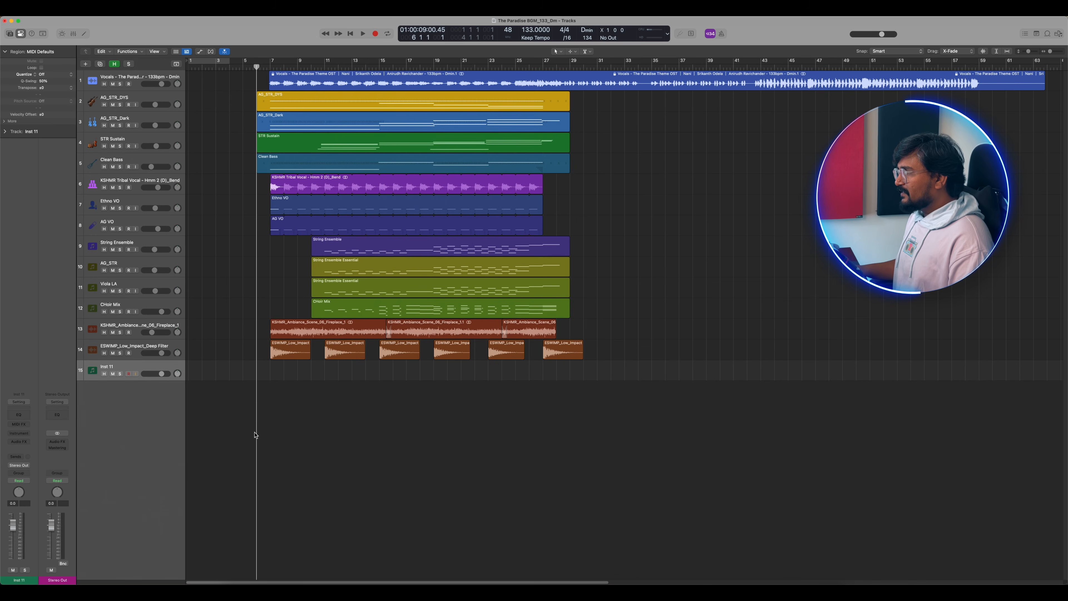
Load Drum Machine Designer on Inst 11 and hide the channel inspector
click(18, 433)
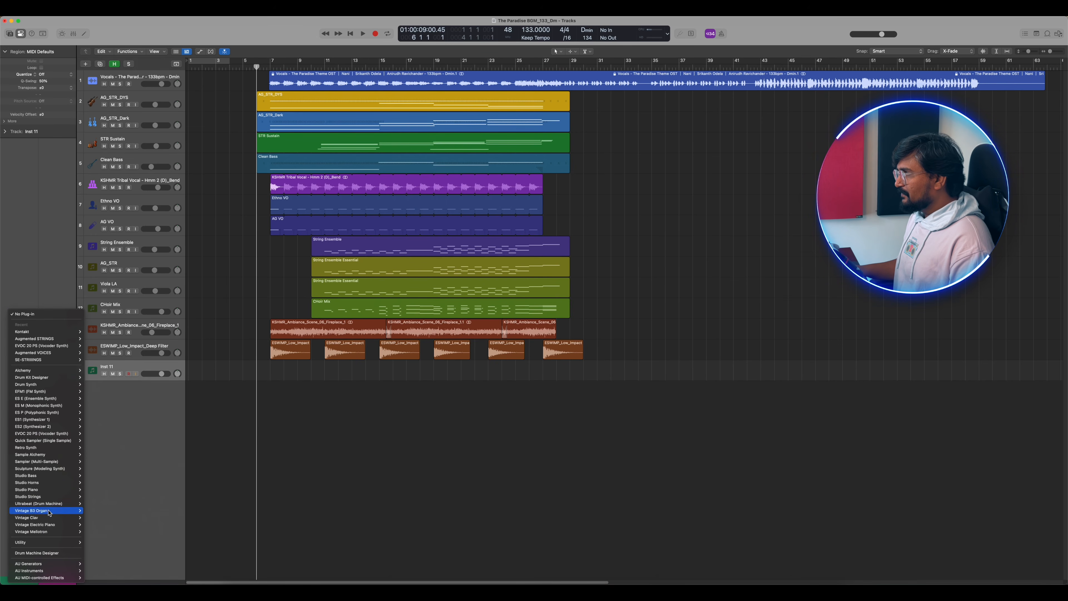
click(47, 553)
key(i)
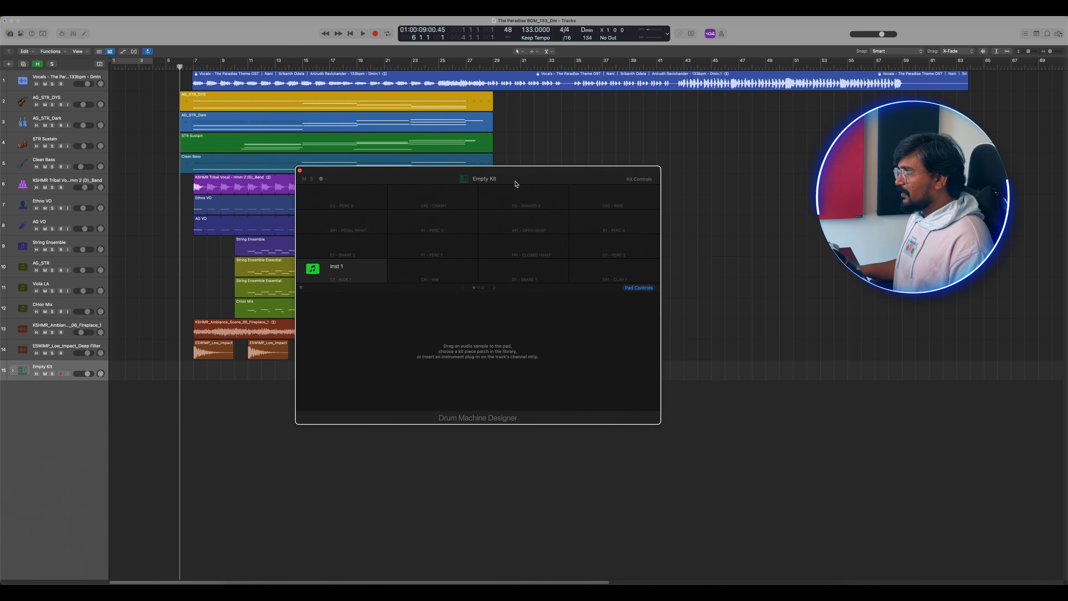
Search for "sp1" in ADSR Sample Manager, preview the samples and load sp1 (12) onto the Kick 1 pad
drag(773, 296, 740, 298)
click(674, 317)
text(sp1)
key(Return)
scroll(798, 396, down, 10)
drag(519, 171, 437, 166)
click(786, 394)
scroll(792, 375, up, 10)
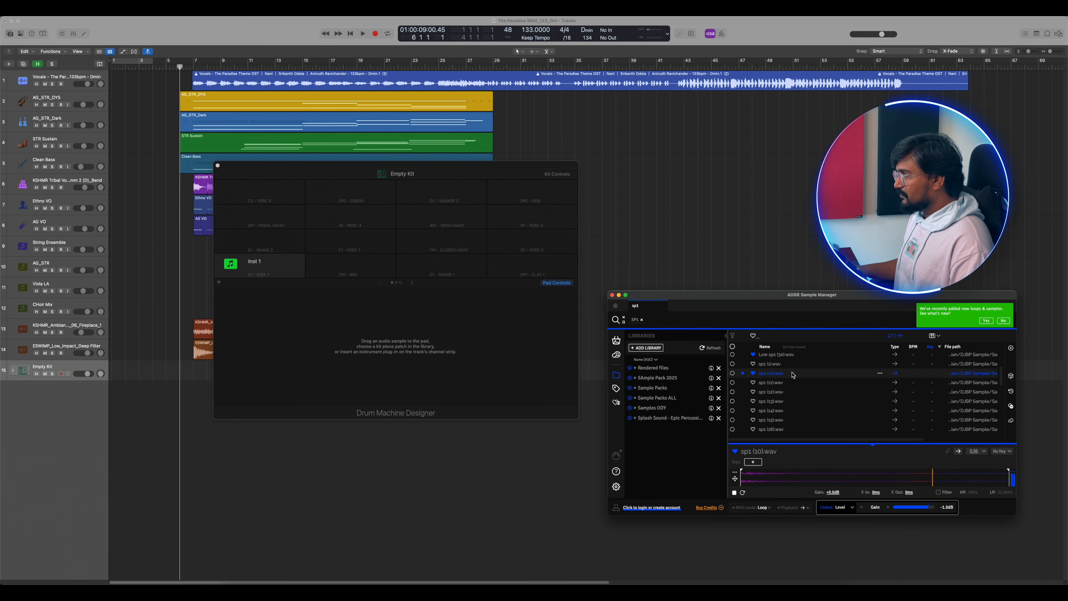
scroll(790, 396, down, 3)
click(812, 417)
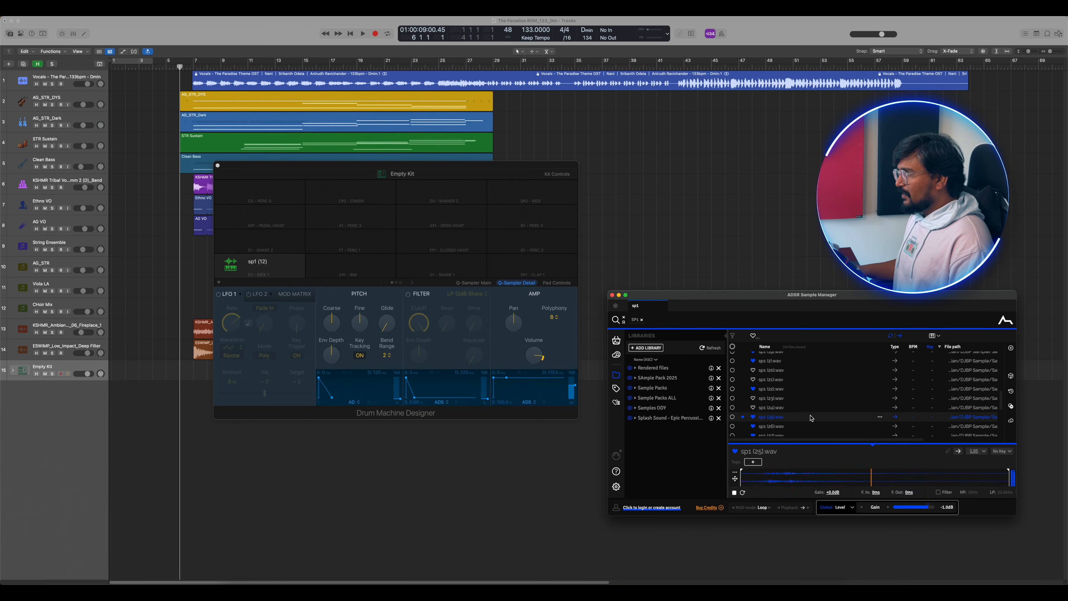
Load the samples sp1 (25), sp1 (26), sp1 (27) and sp1 (28) onto separate drum pads
drag(735, 479, 432, 264)
drag(432, 263, 434, 264)
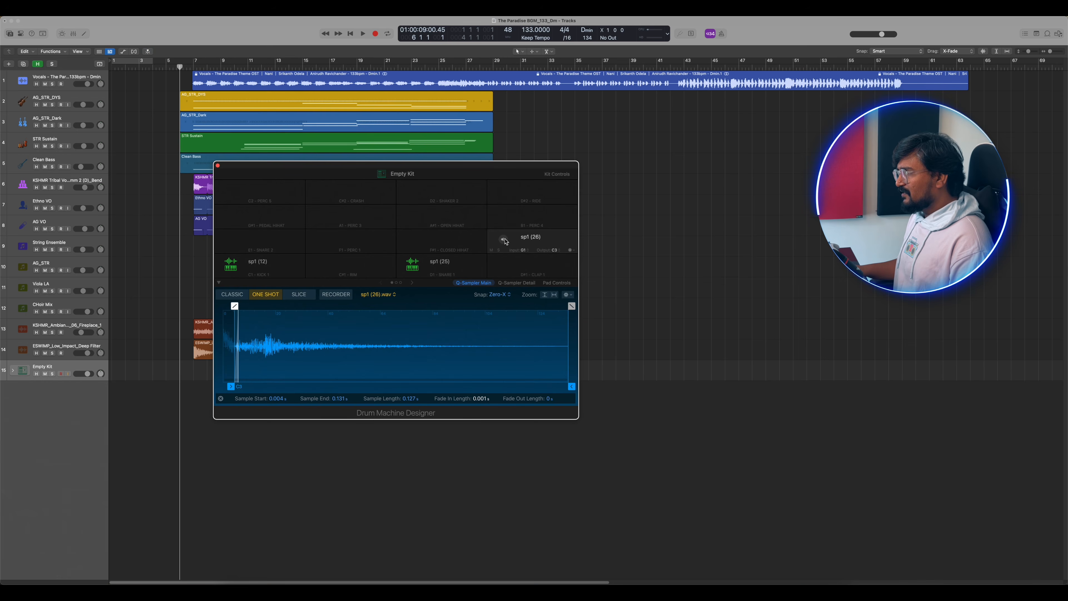
click(525, 283)
drag(804, 412, 349, 240)
drag(769, 420, 349, 214)
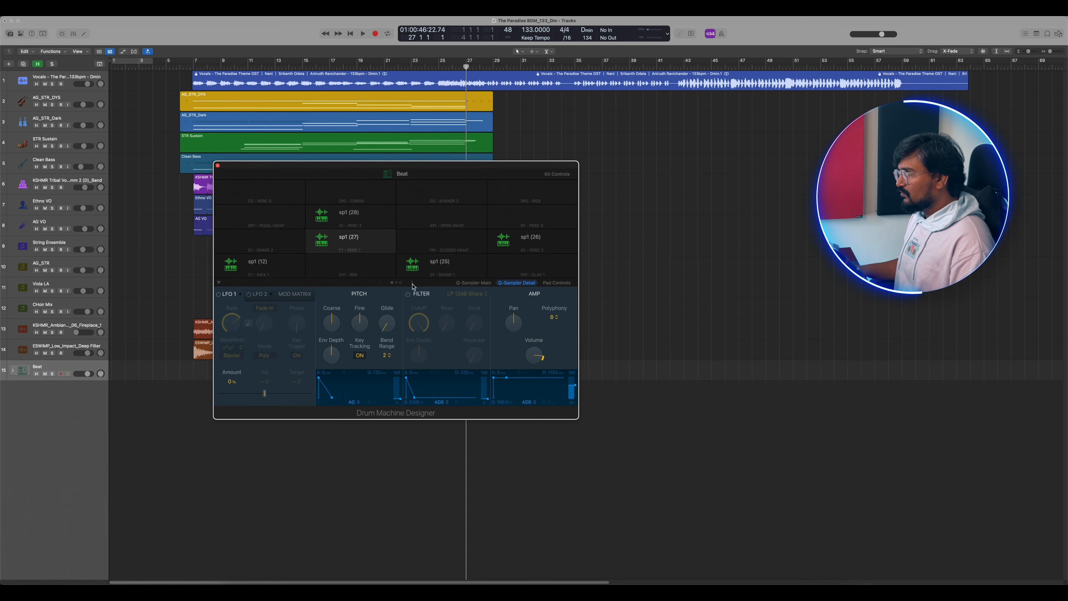
Load Cymatics Cobra Kick 3 and a KSHMR kick sample onto pads of the next pad bank and audition them
click(412, 283)
click(323, 268)
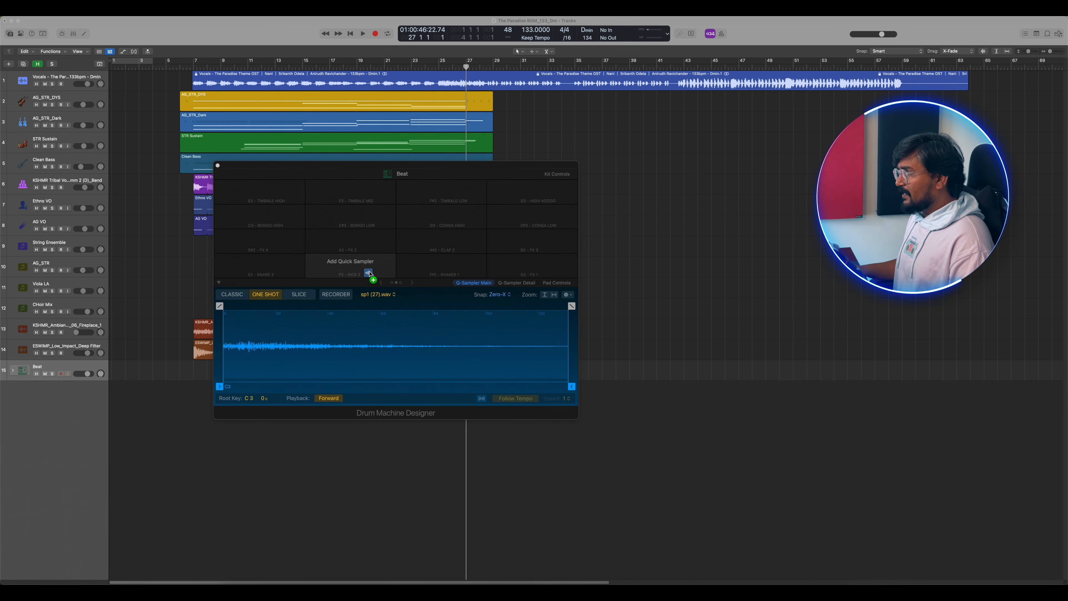
click(323, 267)
drag(1009, 477, 360, 224)
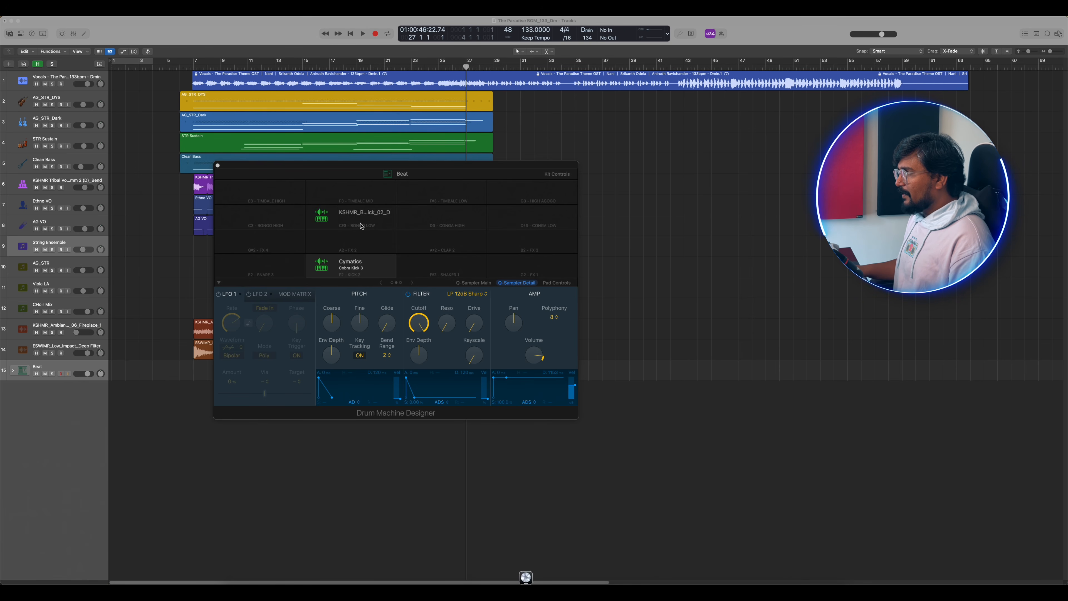
click(318, 216)
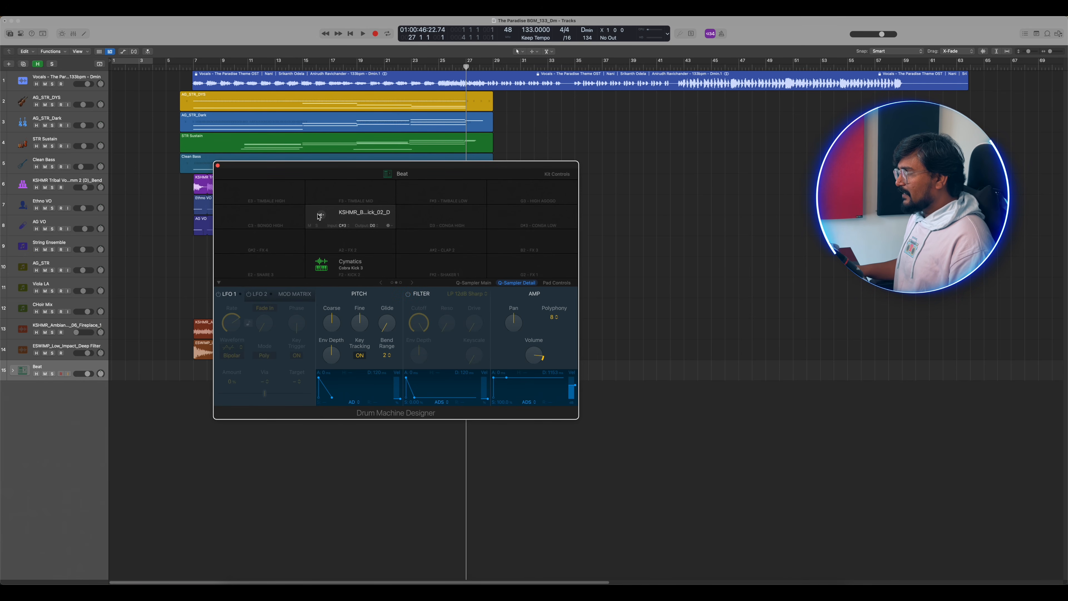
Create a MIDI region on the Beat track from bar 27 to bar 33, open it for note editing and play the beat
key(super+w)
right_click(472, 366)
click(492, 400)
drag(479, 379, 547, 379)
double_click(523, 374)
scroll(482, 436, down, 6)
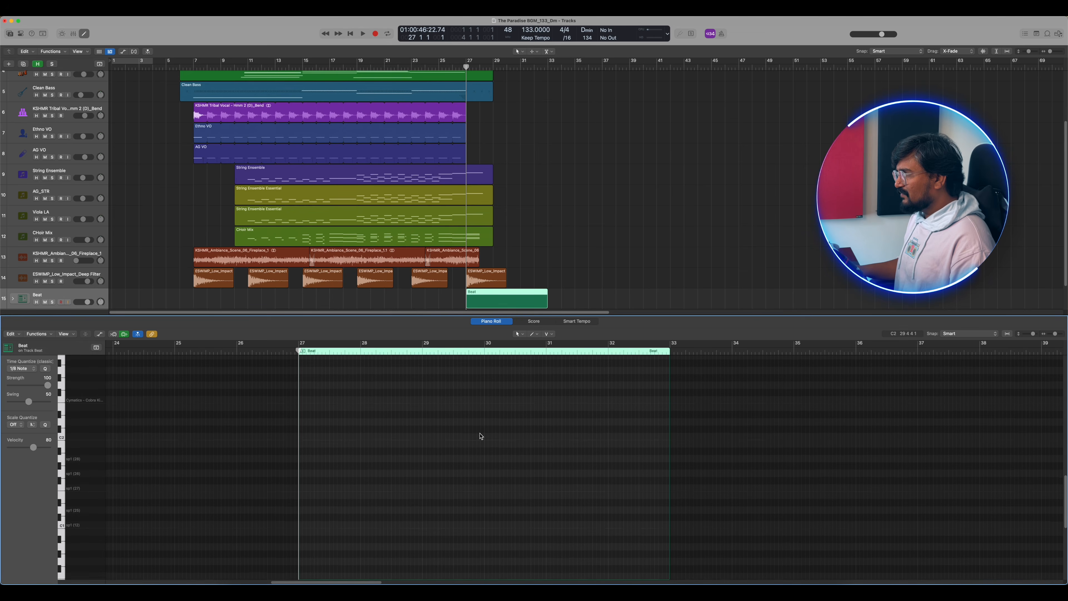
scroll(314, 493, up, 5)
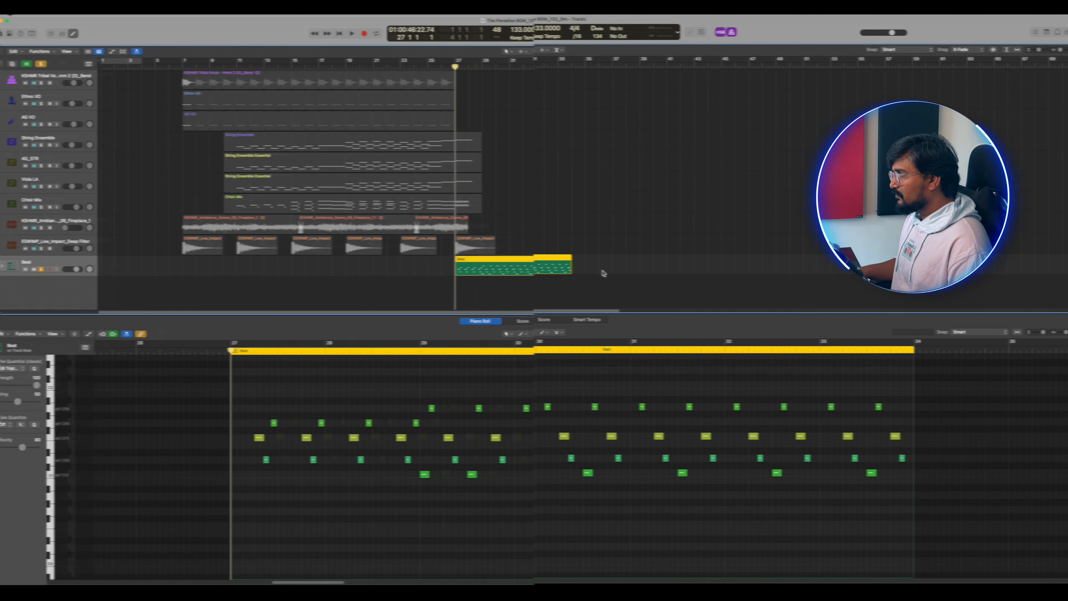
key(space)
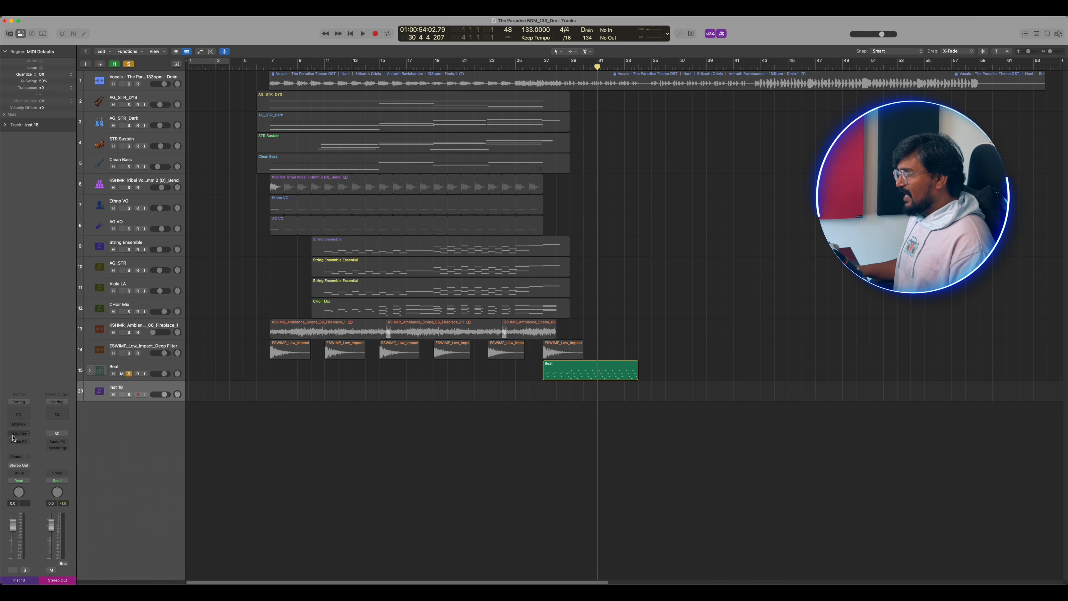
Load Kontakt as the instrument on the new Inst 18 track
click(19, 408)
click(118, 361)
drag(611, 118, 758, 136)
drag(758, 136, 770, 102)
click(756, 298)
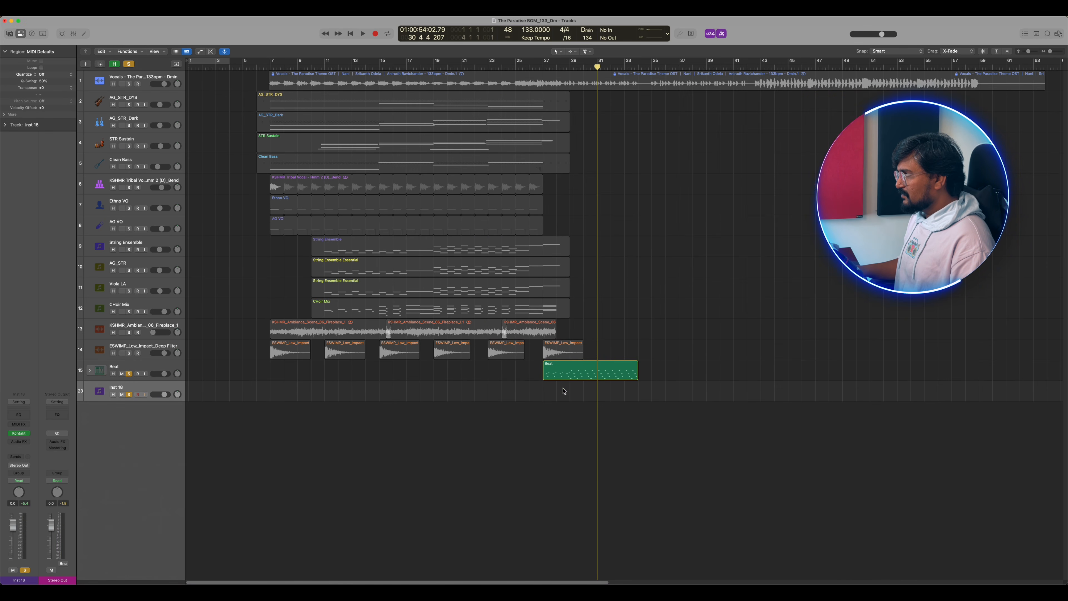
Create a MIDI region on Inst 18 at bar 27 and add a first note at its start
right_click(564, 389)
click(580, 392)
super+click(323, 486)
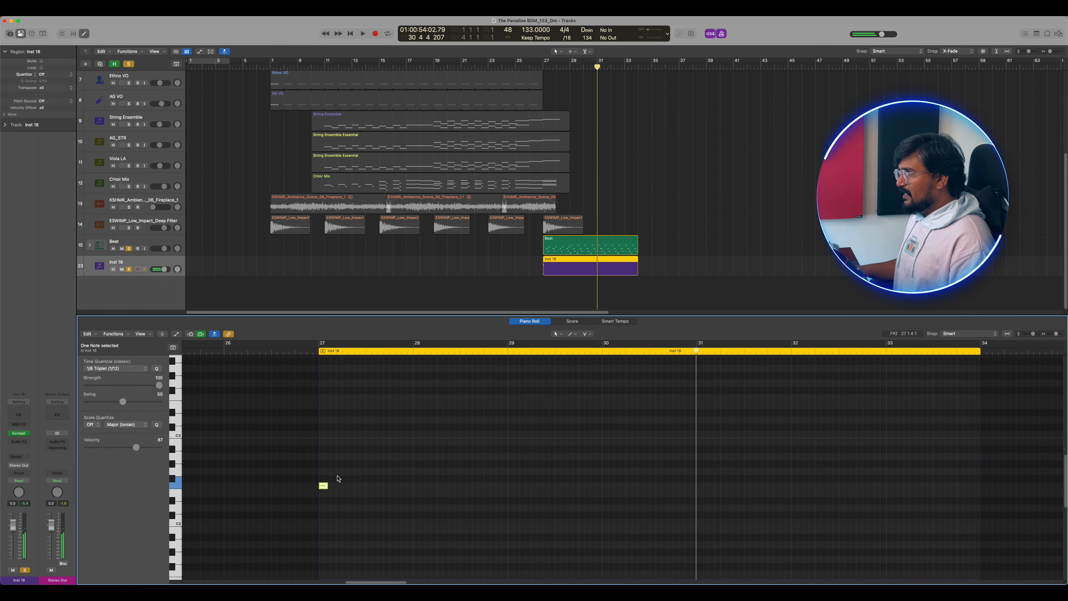
scroll(340, 475, down, 3)
scroll(341, 469, up, 3)
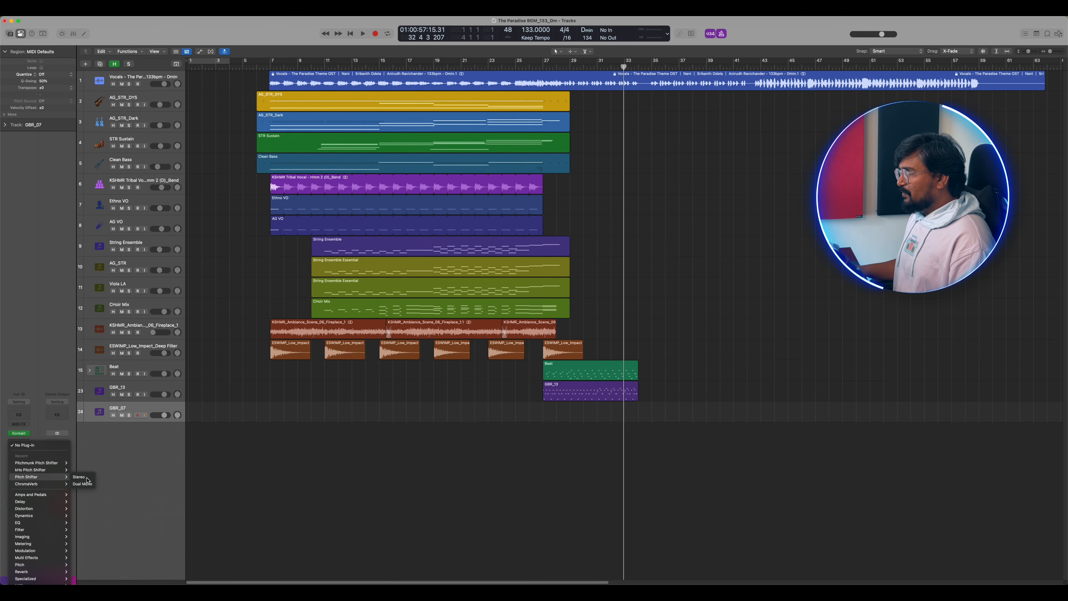
Insert a stereo Pitch Shifter on GBR_07 and solo GBR_13 alongside it
click(76, 480)
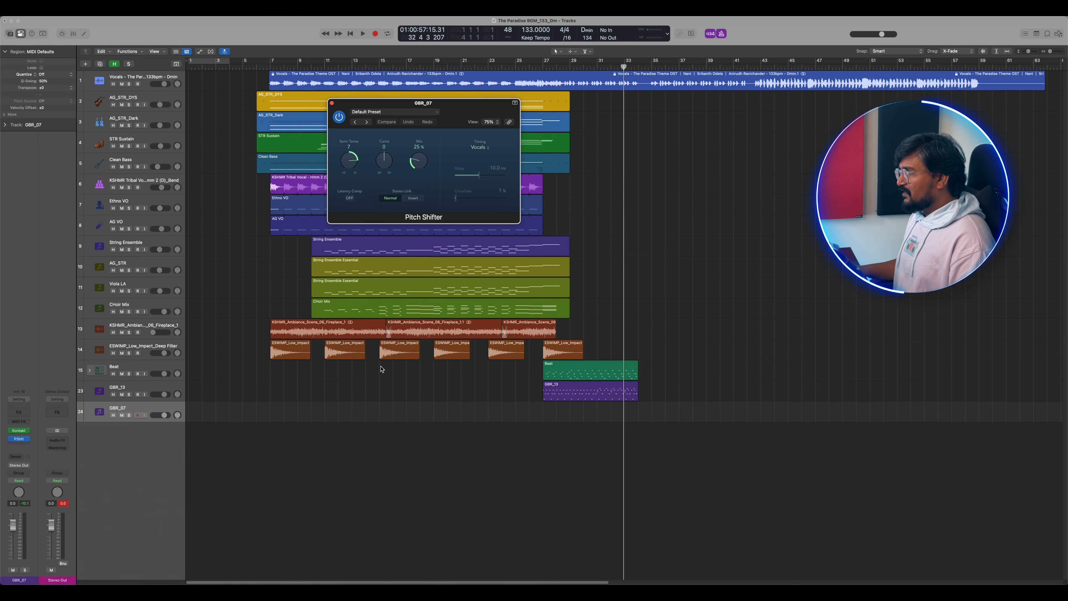
click(332, 103)
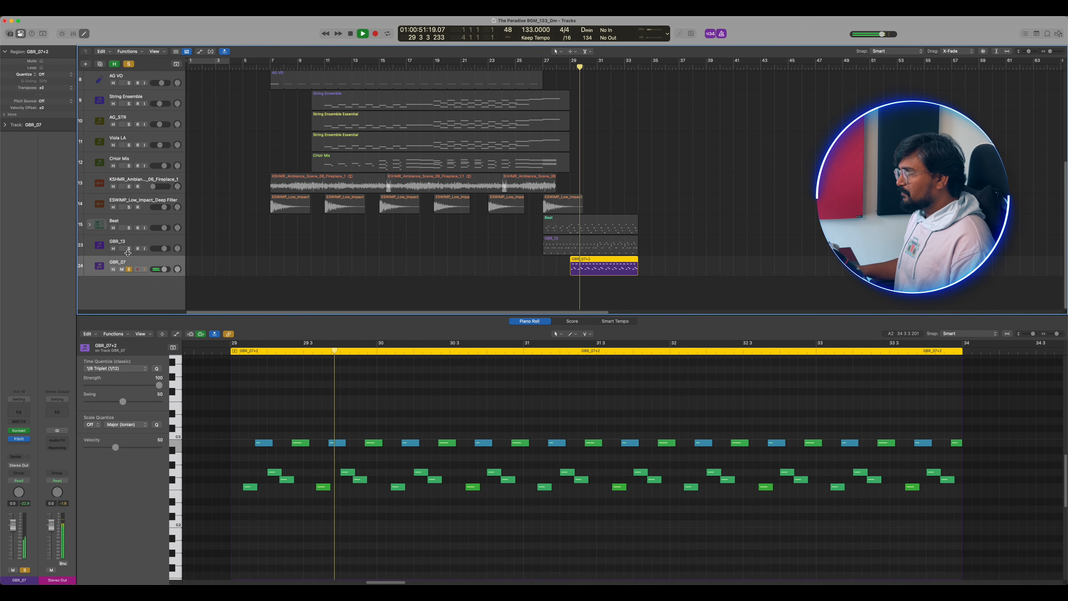
click(129, 248)
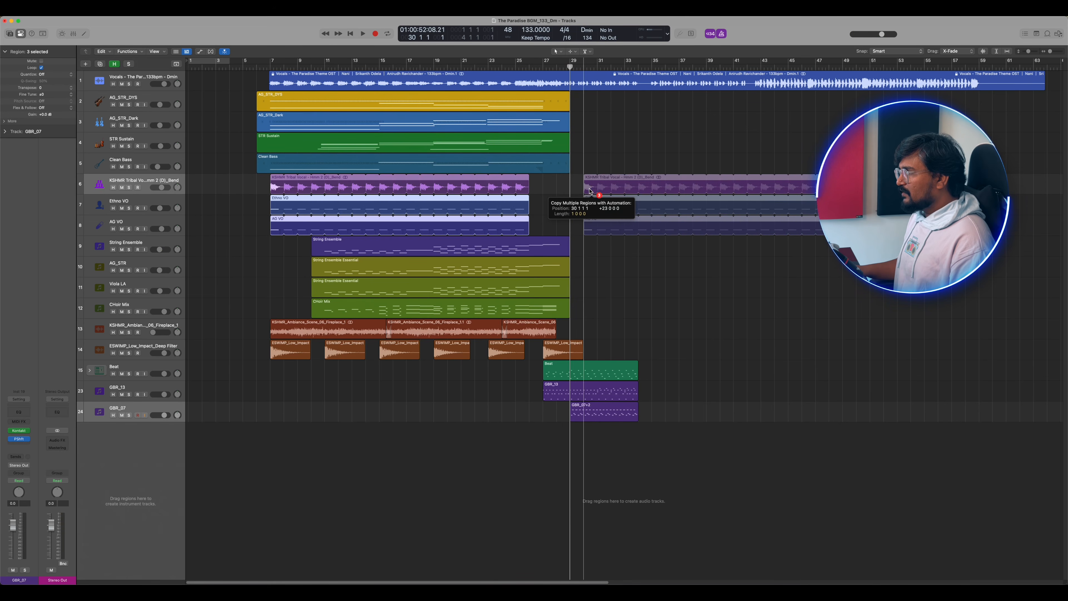
Copy the AG VO region at bar 30 onto the AG_STR_DYS track
drag(584, 206, 590, 106)
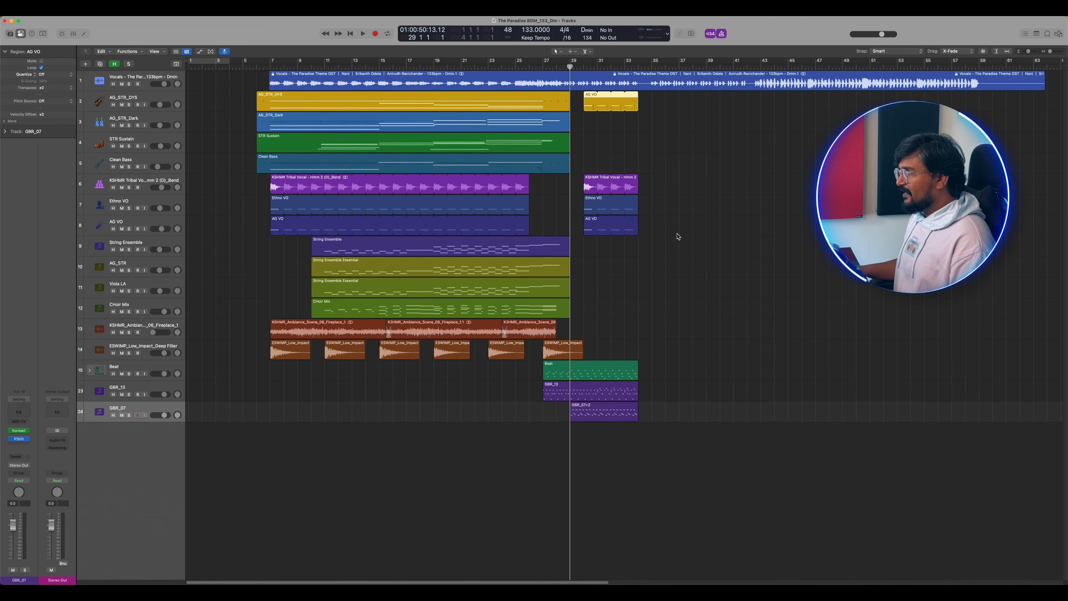
Lengthen the Beat region starting at bar 35, open it for note editing and set the playhead to bar 35
click(670, 393)
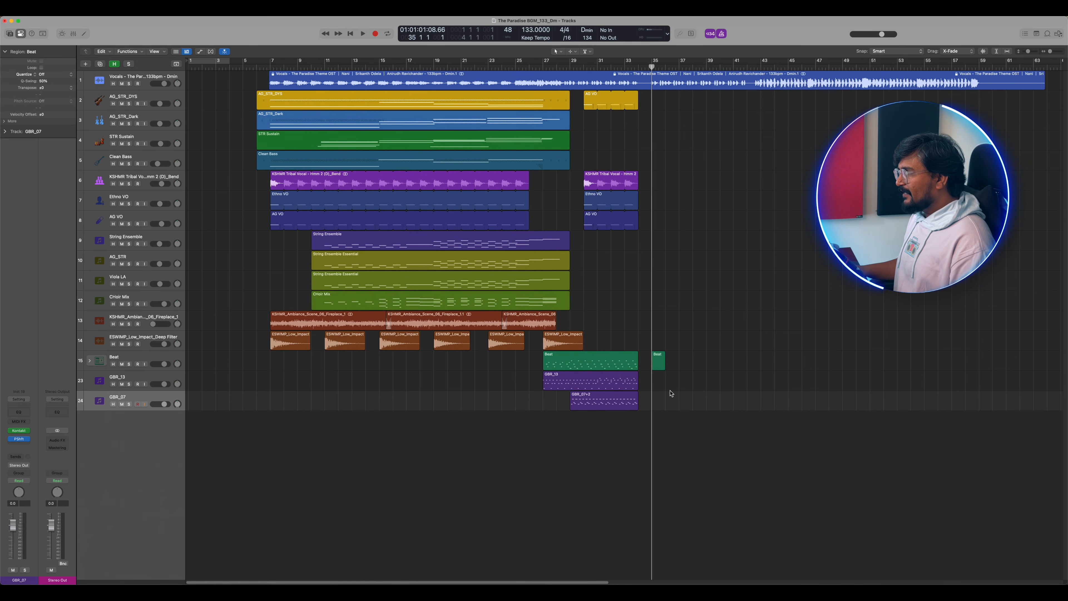
drag(663, 367, 704, 368)
double_click(694, 368)
scroll(567, 469, down, 3)
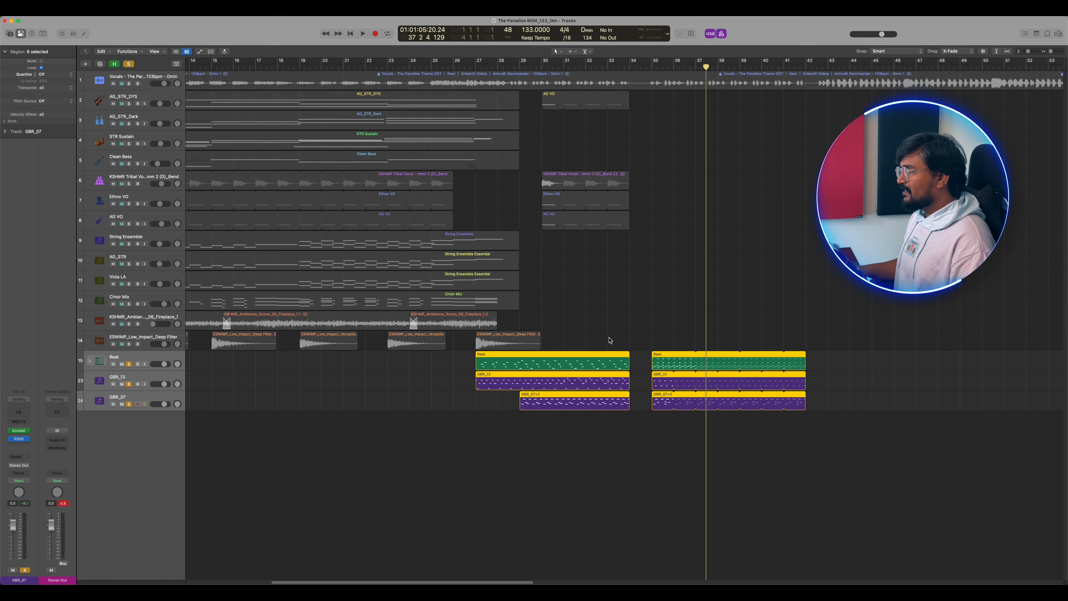
click(651, 62)
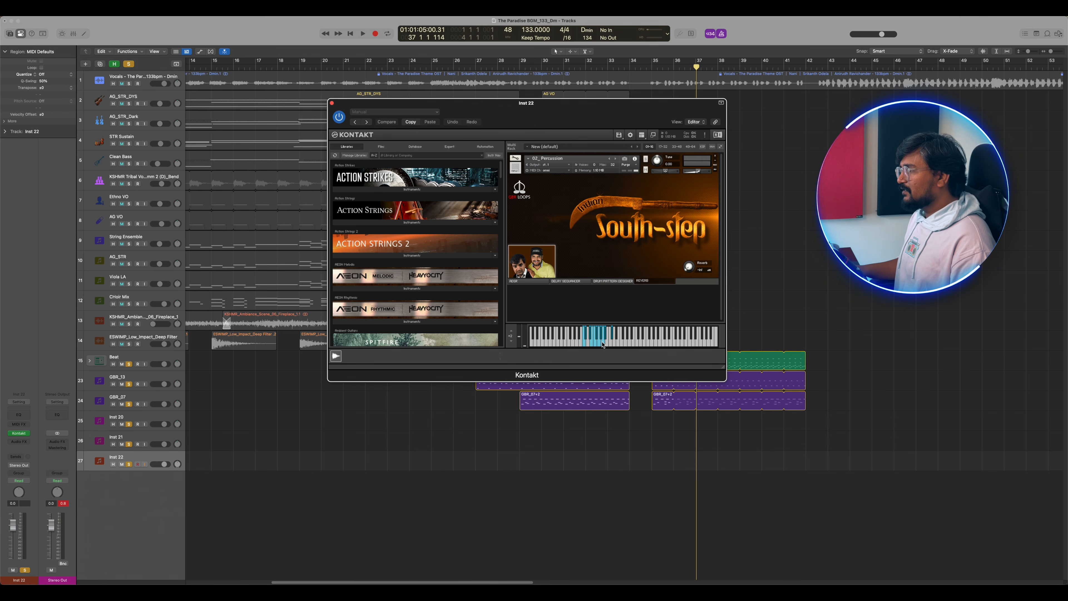
Audition a South-Step percussion sound on Inst 22, and create and open a MIDI region on GBR_12 at bar 35
click(593, 345)
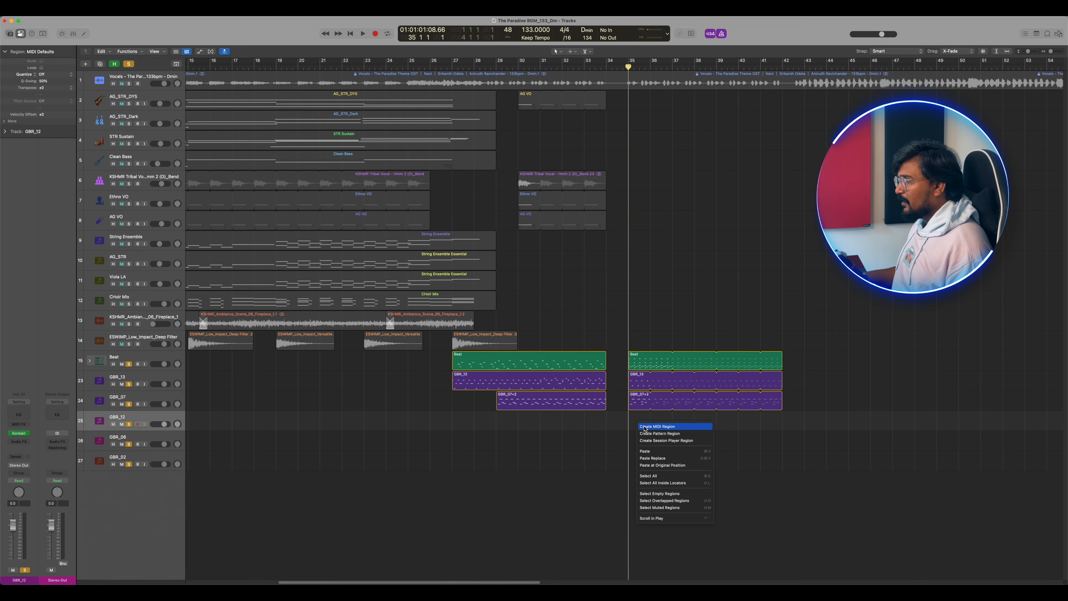
click(643, 426)
double_click(645, 429)
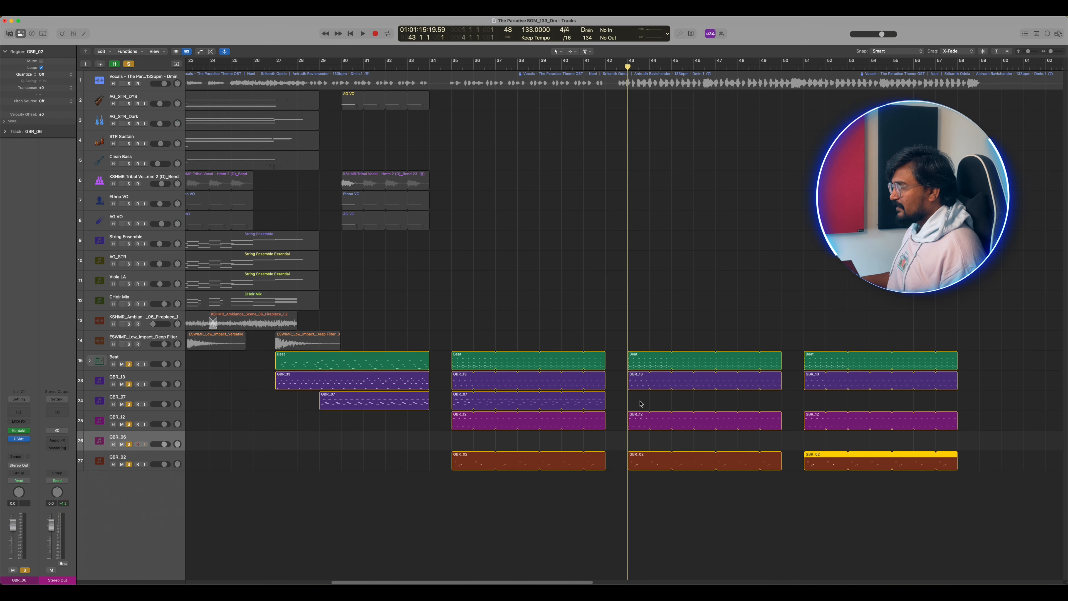
Create a MIDI region on GBR_07 at bar 43 and open it for note editing
right_click(640, 403)
click(646, 405)
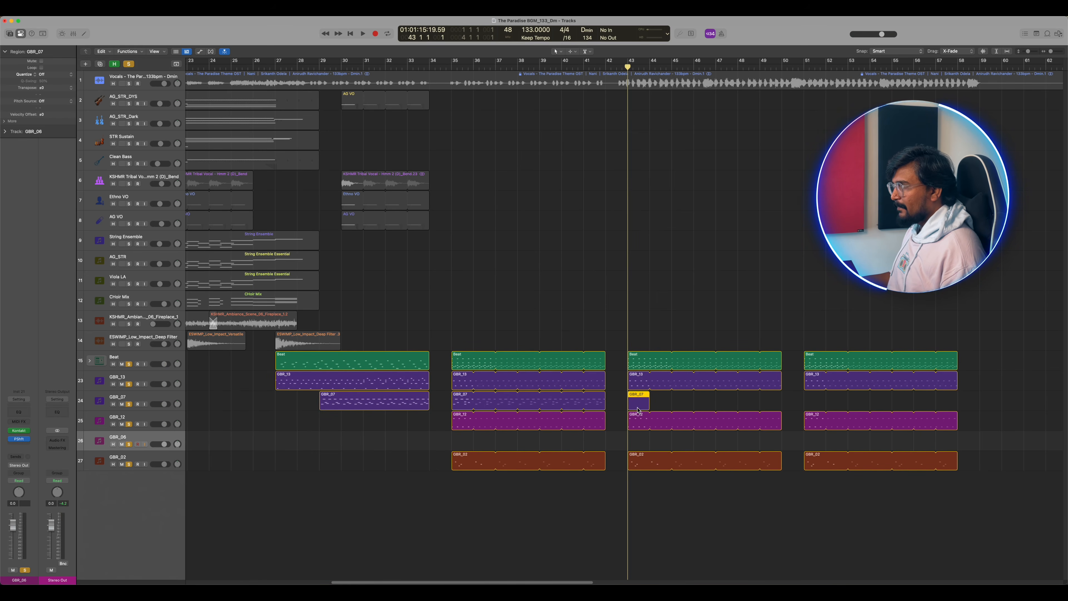
double_click(640, 404)
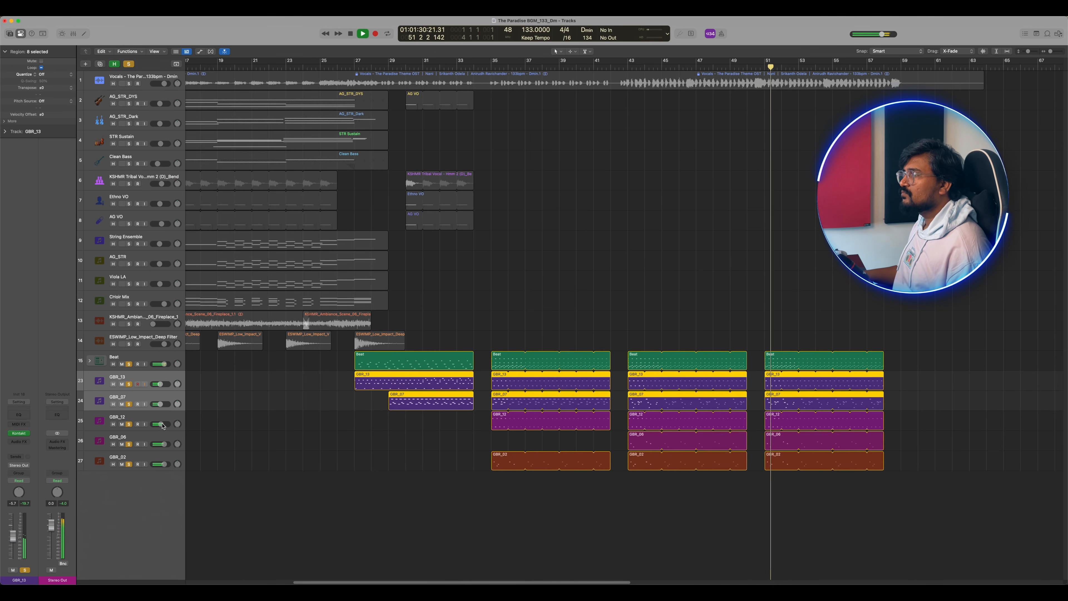
Adjust the GBR_12 track volume slightly during playback
drag(161, 425, 160, 405)
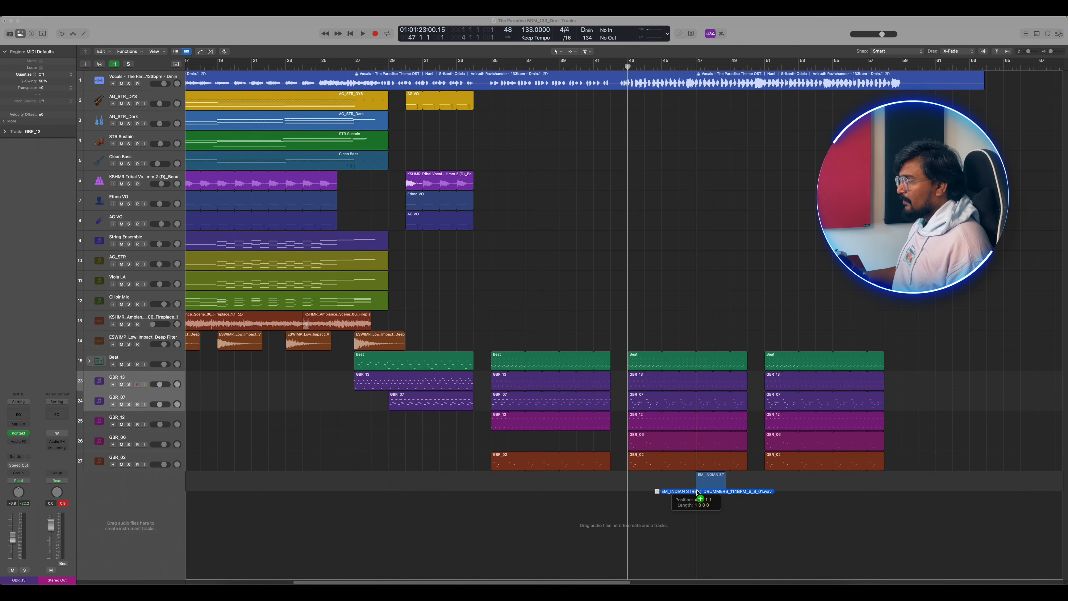
Import the EM_INDIAN STREET DRUMMERS loop onto a new track at bar 43, solo it and audition it in the audio editor
drag(698, 492, 629, 494)
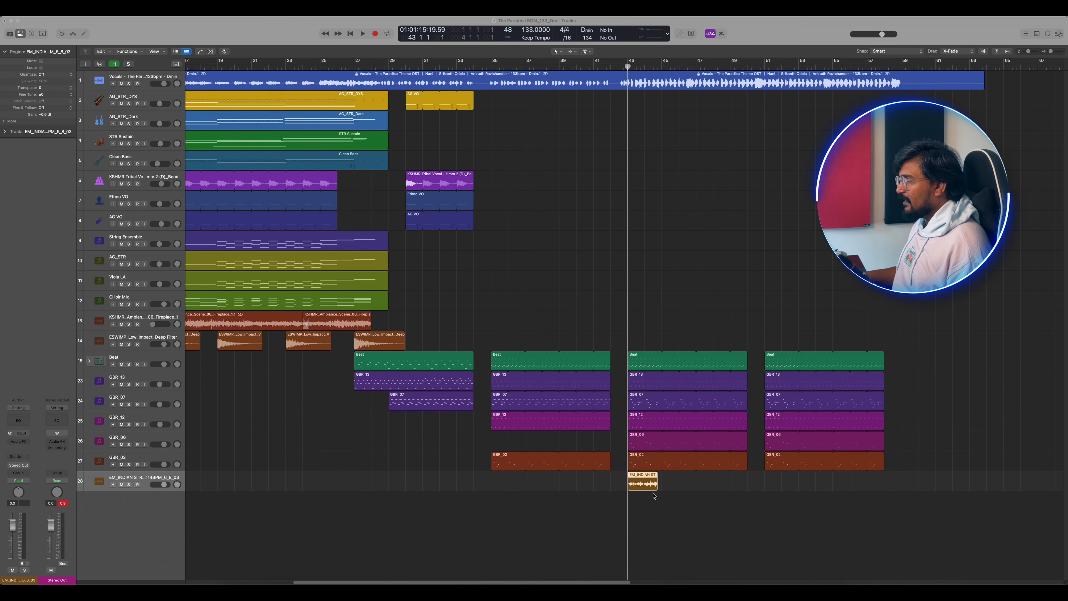
click(669, 512)
key(ctrl+s)
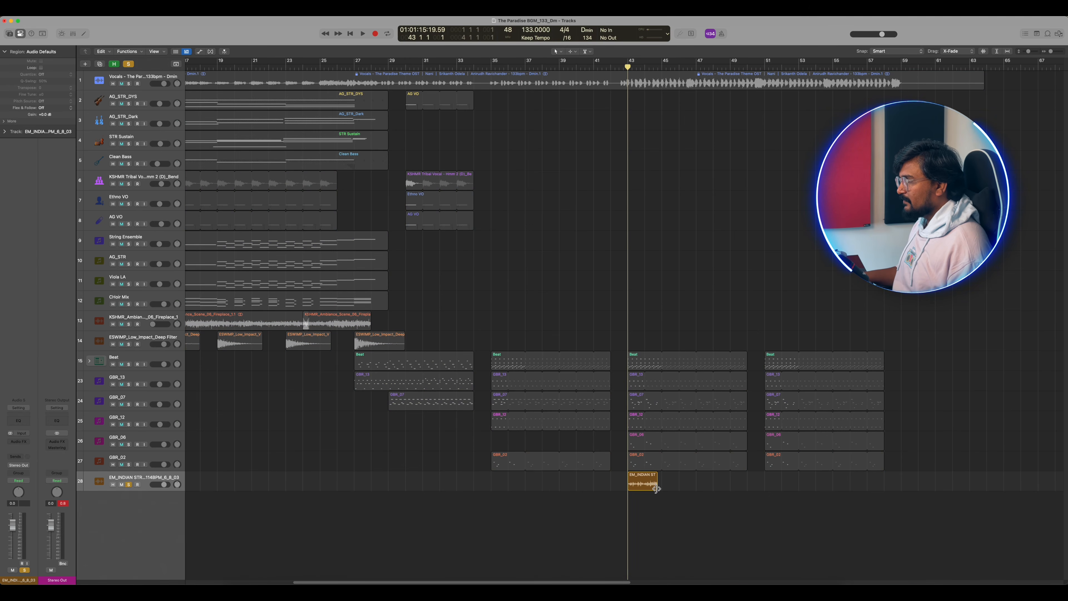
double_click(643, 482)
key(space)
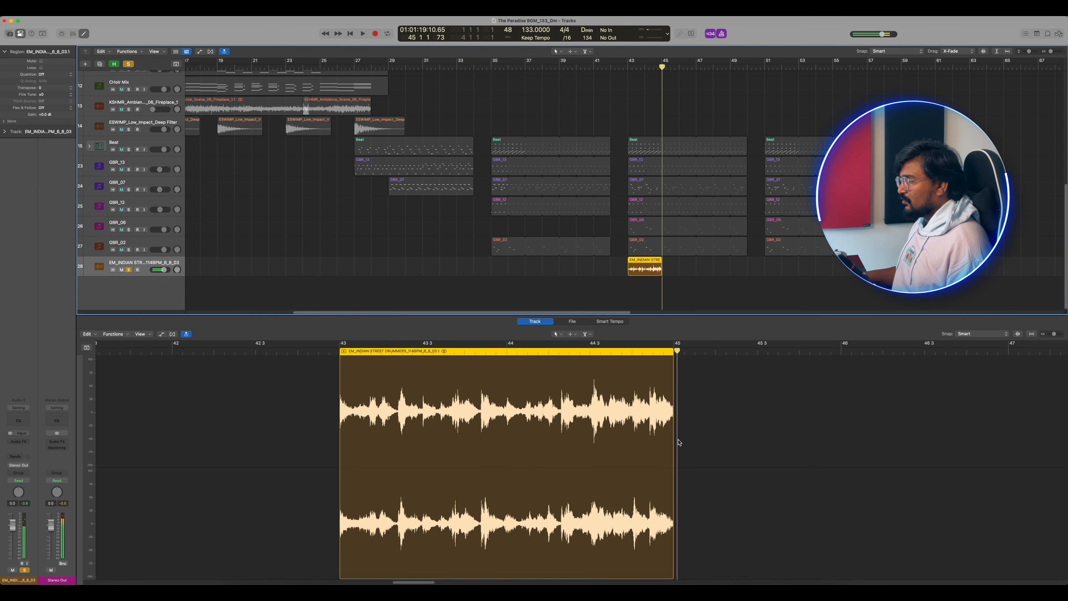
key(e)
Arrange the Indian Street Drummers loop to cover bars 51 to 58
drag(643, 480, 872, 484)
right_click(781, 482)
click(775, 479)
Copy the KSHMR tribal vocal, Ethno VO and AG VO regions to bars 51 and 43, extending them across each section
drag(399, 227, 773, 184)
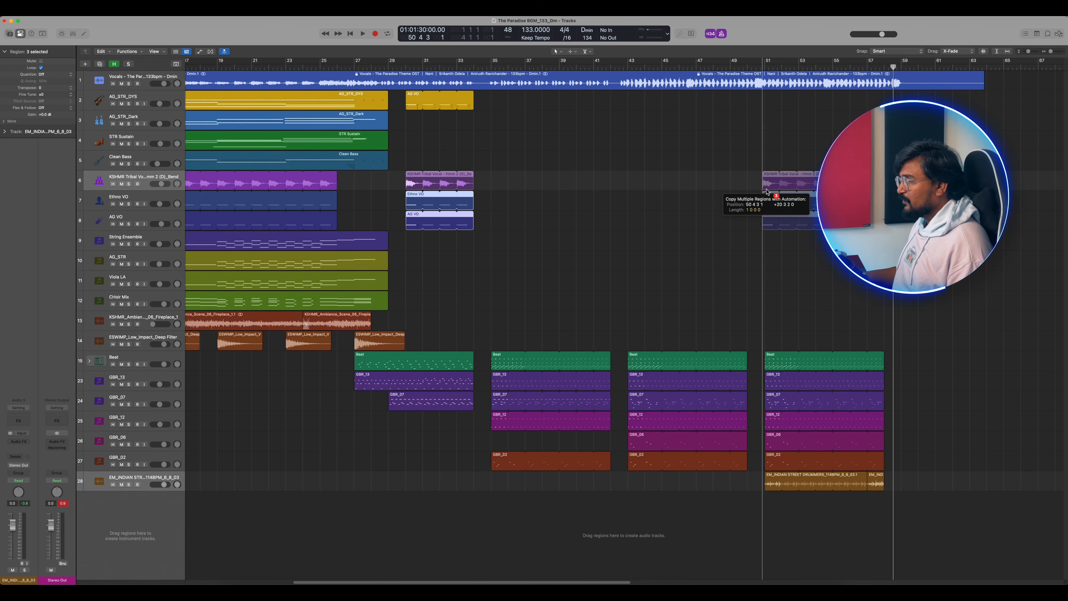
drag(832, 175, 867, 175)
drag(773, 181, 635, 182)
Copy the AG VO phrase onto AG_STR_DYS and AG_STR_Dark for the sections at bars 43 and 51
drag(635, 220, 635, 119)
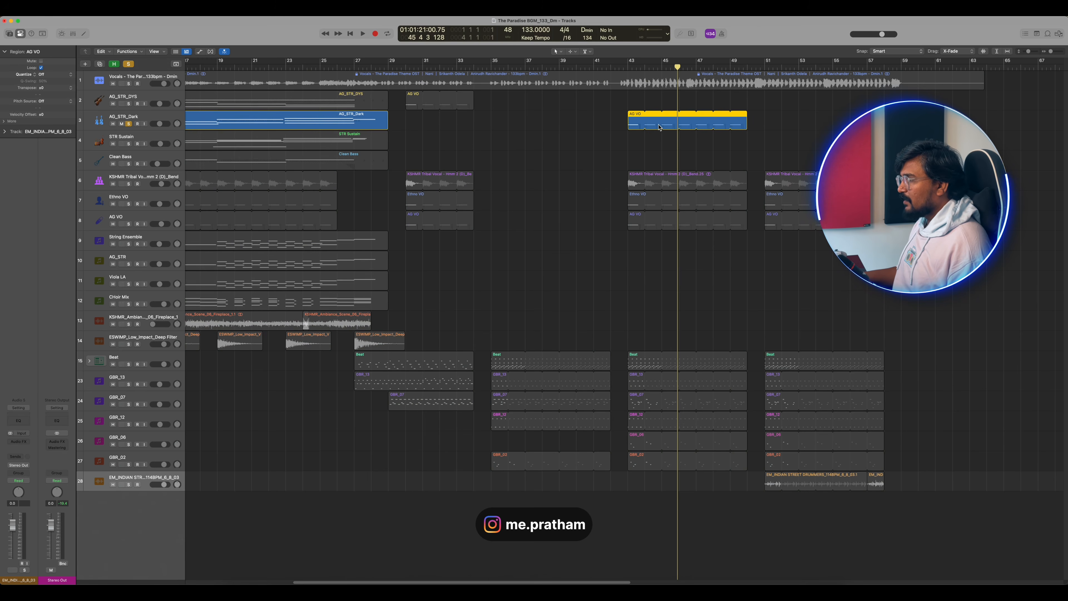
drag(642, 120, 771, 101)
click(129, 103)
drag(635, 120, 771, 120)
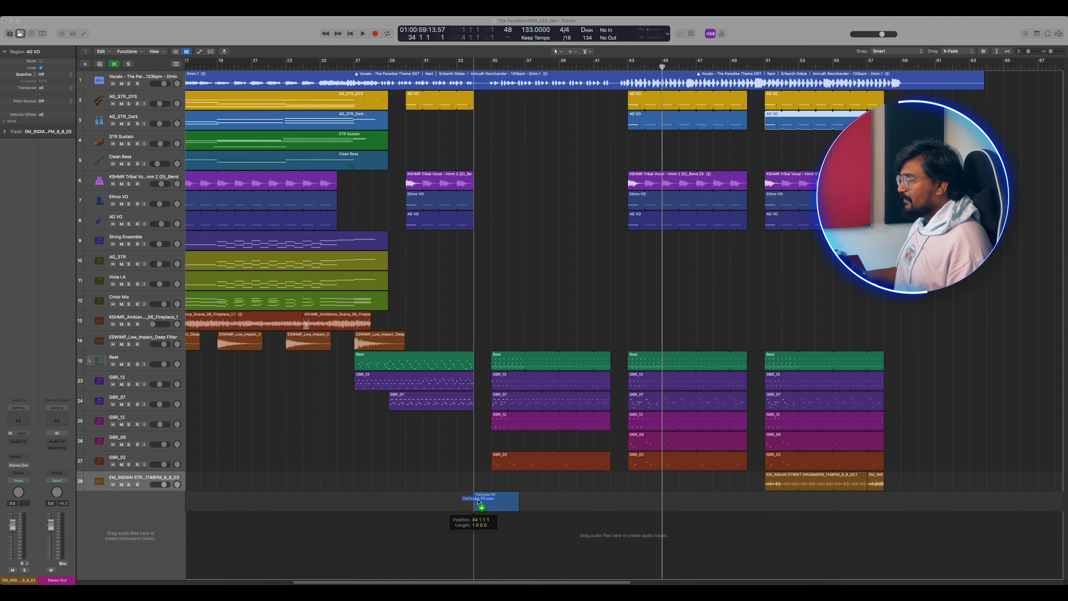
Import the Darbuka fill onto a new track at bar 34 and audition it
drag(478, 502, 479, 503)
key(super+Right)
key(super+Right)
key(super+Right)
key(super+Right)
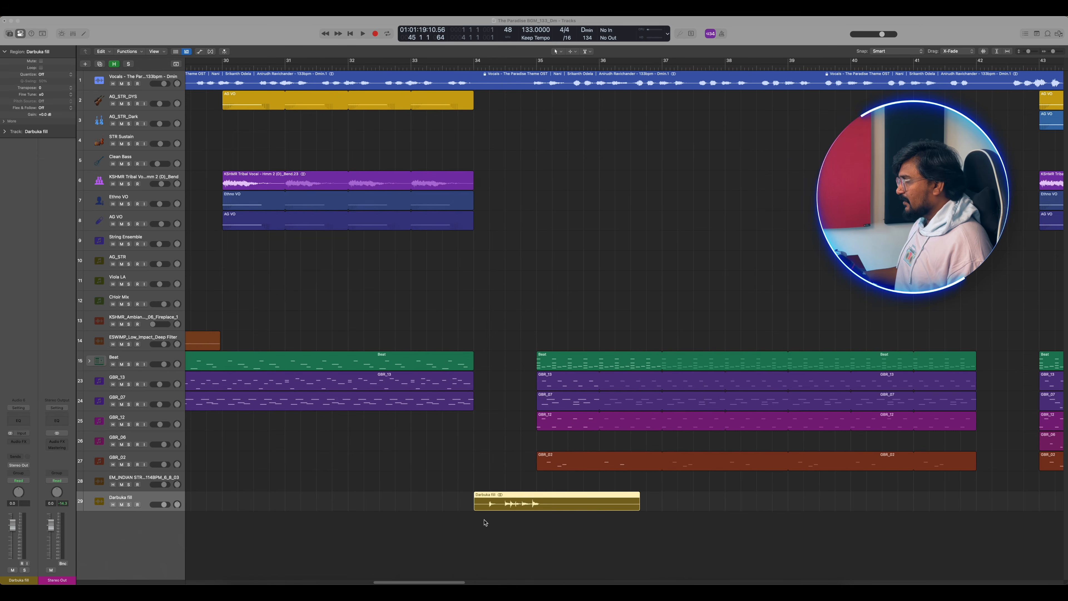
key(space)
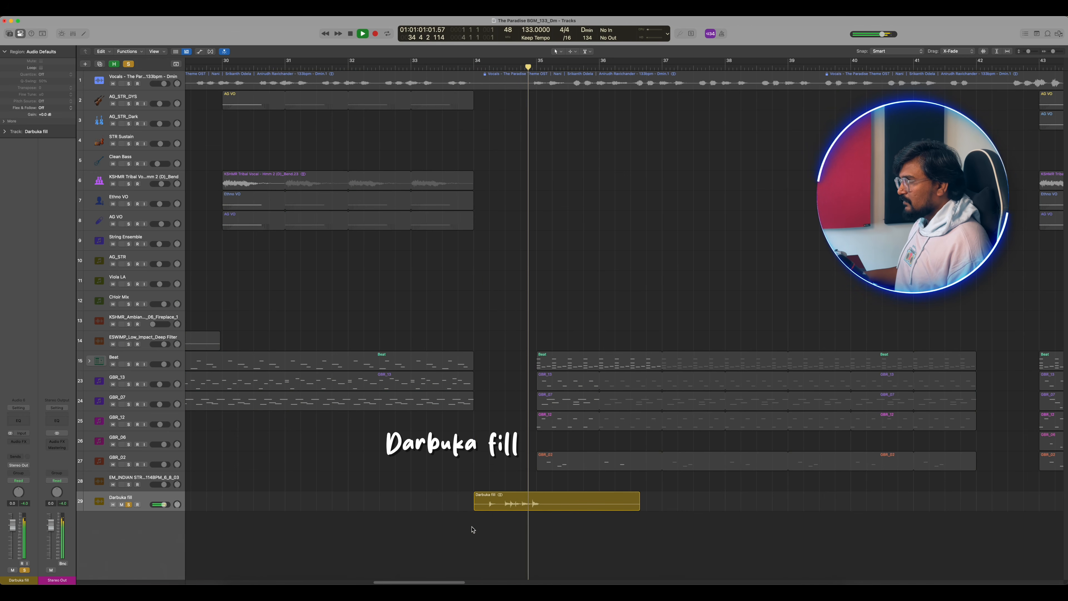
Place KSHMR Short Fill 26 on a new track within bar 34 and audition the fills, including Darbuka fill 2 near bar 50
drag(488, 521, 517, 523)
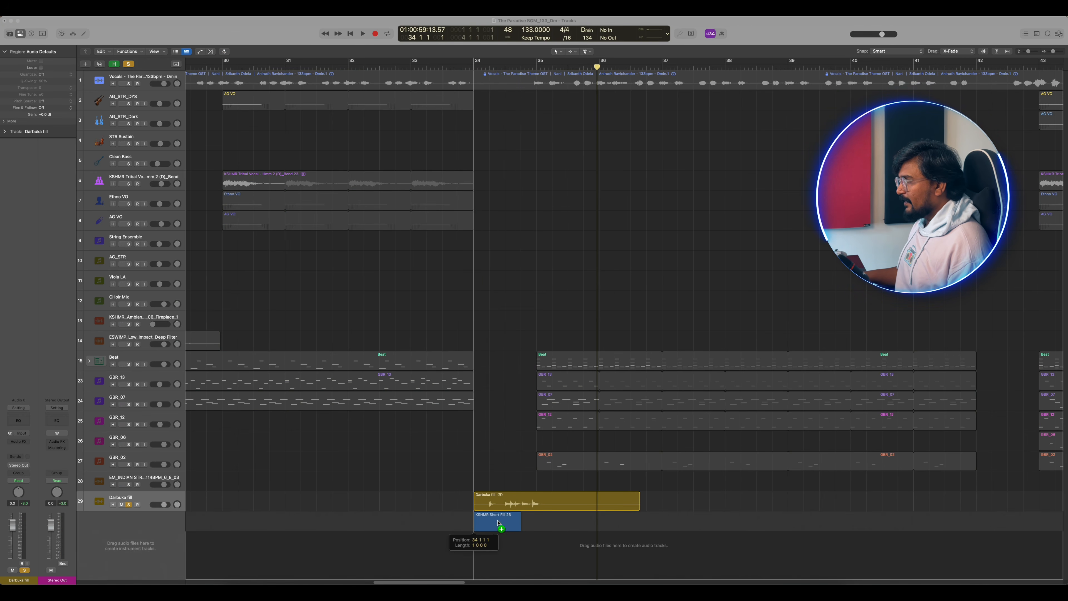
key(space)
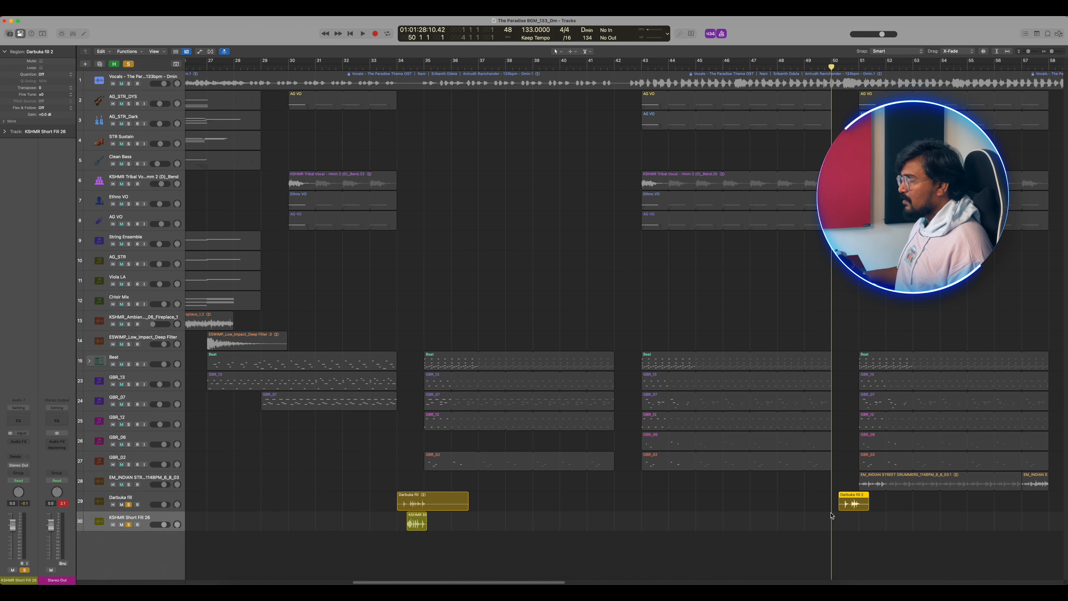
key(space)
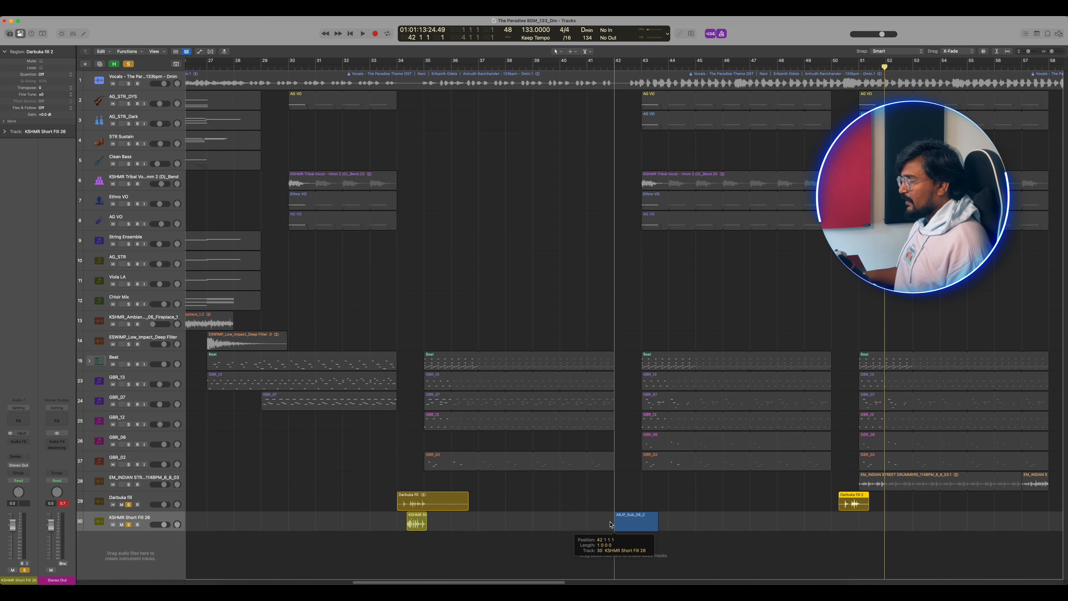
Place the Sub_08_C sample on the KSHMR Short Fill 26 track and KSHMR Brass Rise 01 on a new track, both at bar 42
drag(613, 527, 617, 526)
key(shift+space)
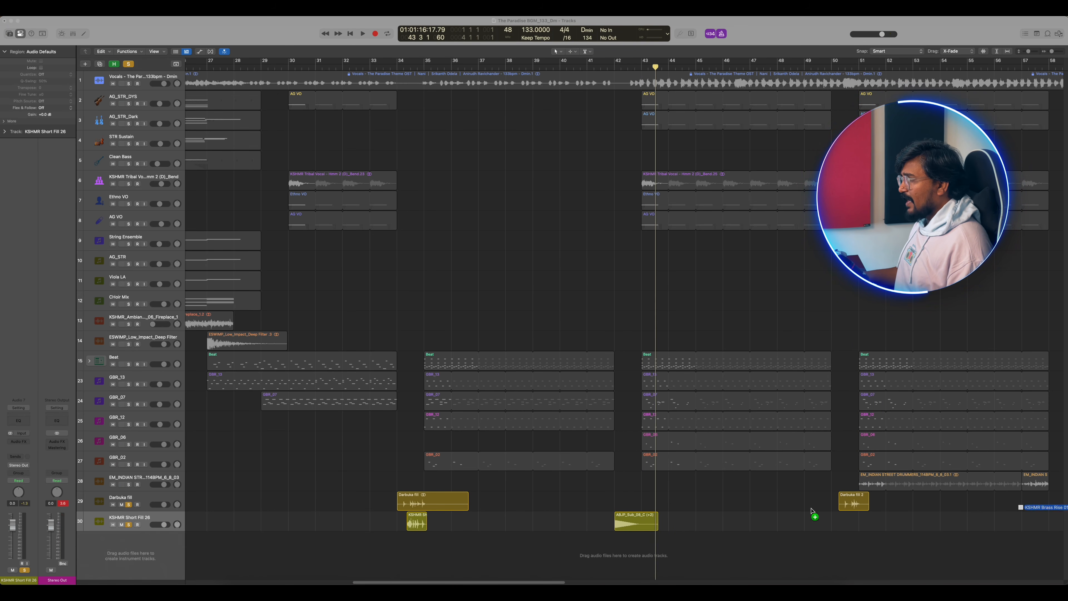
drag(813, 512, 618, 541)
key(space)
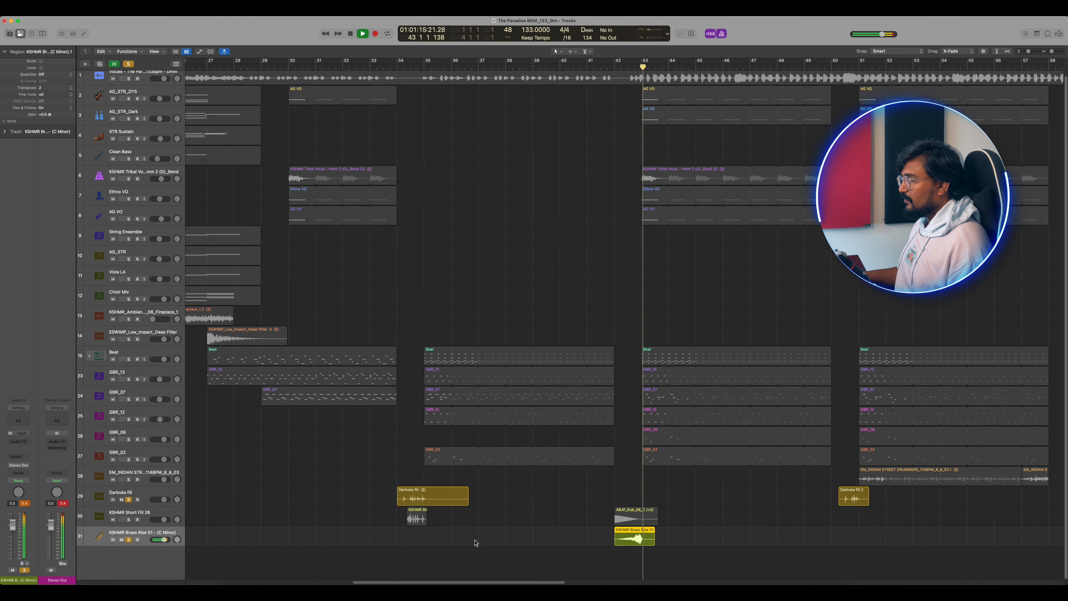
Import the Tension str riser onto a new track at bar 42, solo it and play it back
drag(673, 446, 619, 449)
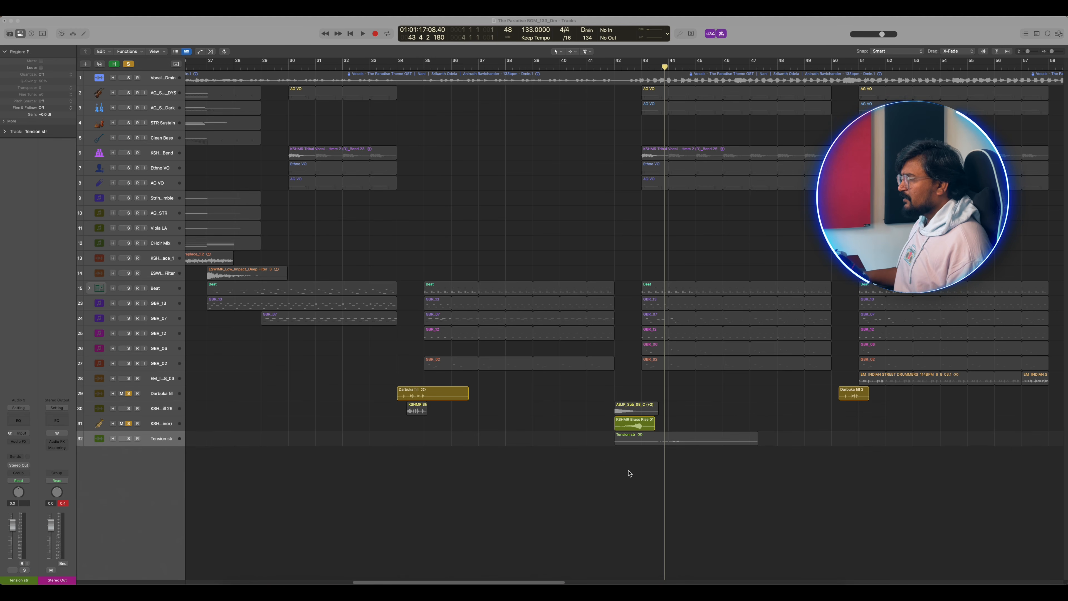
key(s)
click(659, 460)
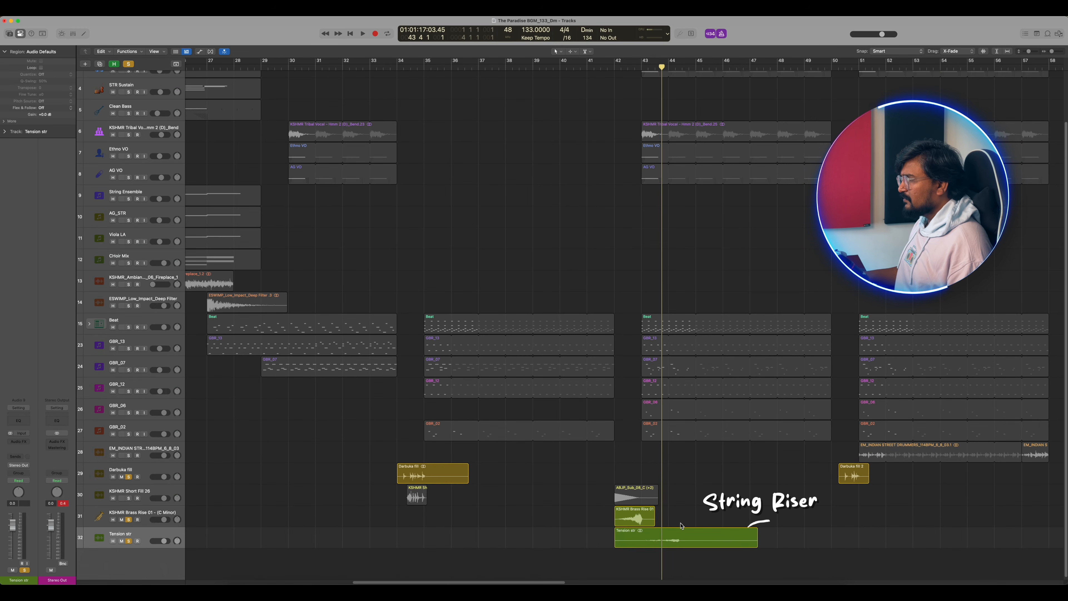
key(space)
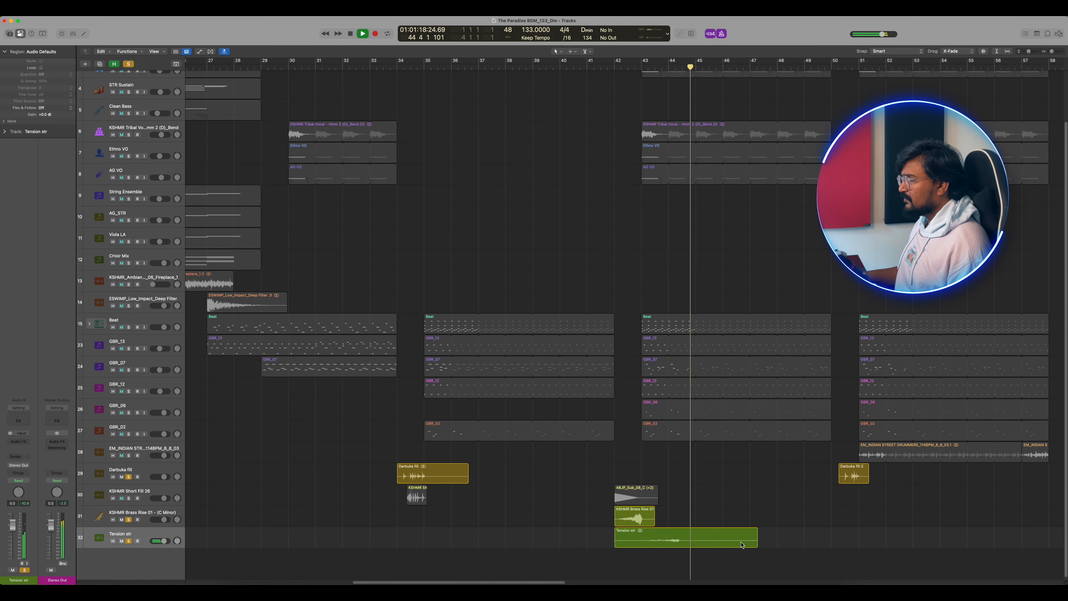
key(space)
Trim the Tension str riser to end at about bar 43.5 and copy it to bar 50
drag(755, 547, 655, 545)
drag(635, 540, 852, 539)
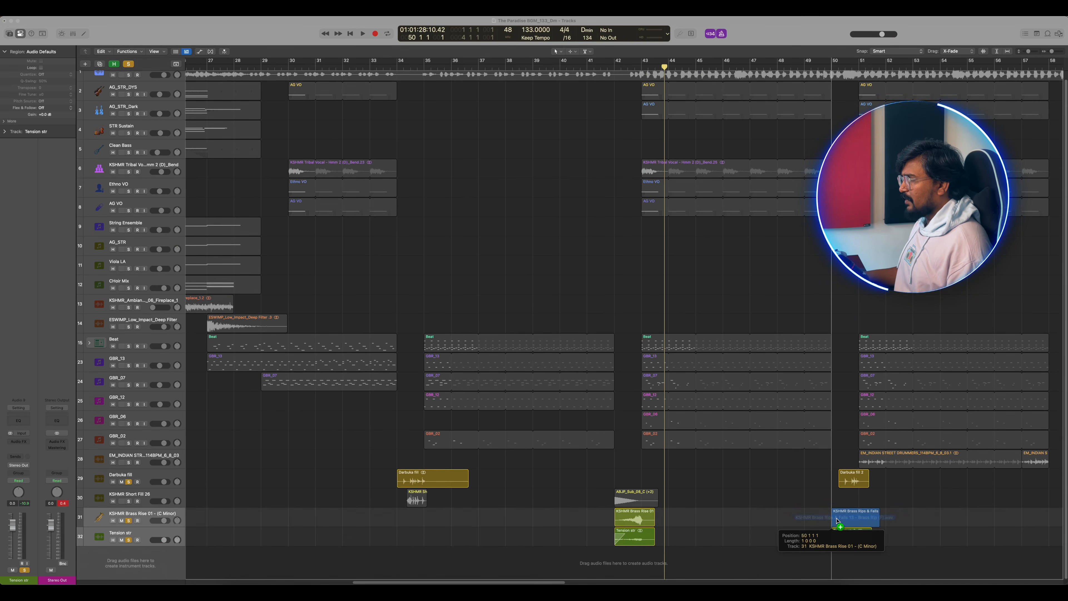
Place the KSHMR Brass Rips & Falls sample on the brass riser track near bars 50 and 34, and copy Sub_08_C to bar 58
drag(836, 524, 876, 523)
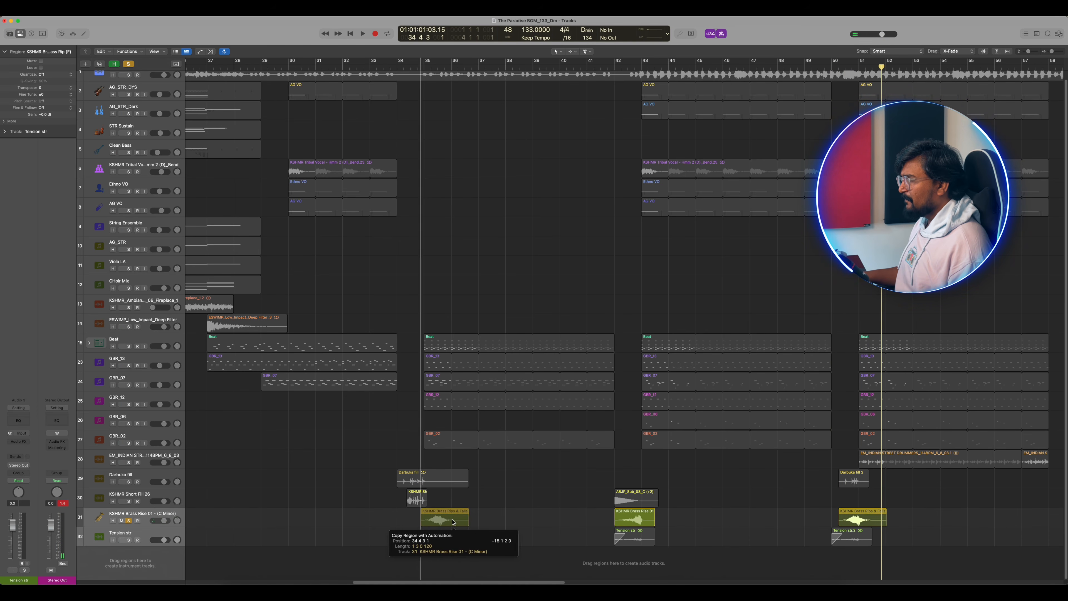
drag(441, 515, 428, 518)
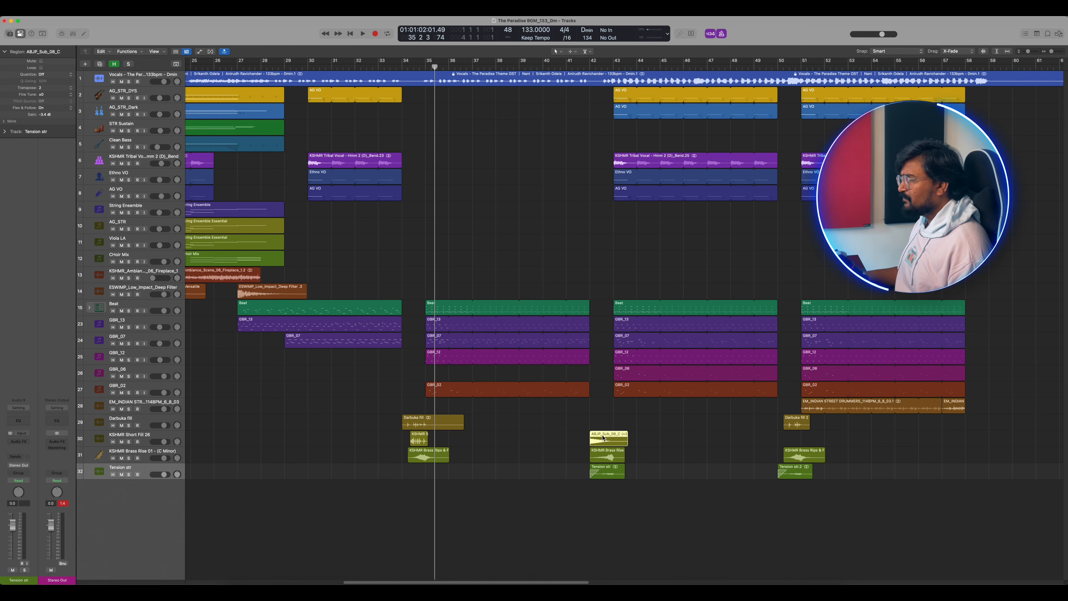
alt+drag(604, 443, 966, 444)
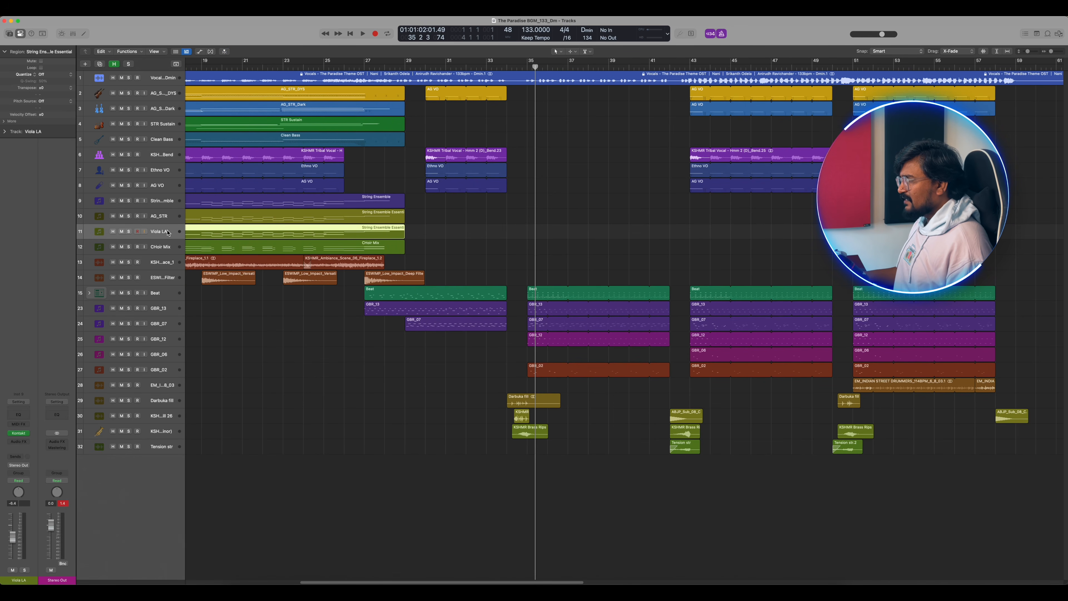
Add a STRIIIINGS instrument track with the CHR Triplet Short Chords preset and create a MIDI region on it from bar 43 to 50
key(alt+super+s)
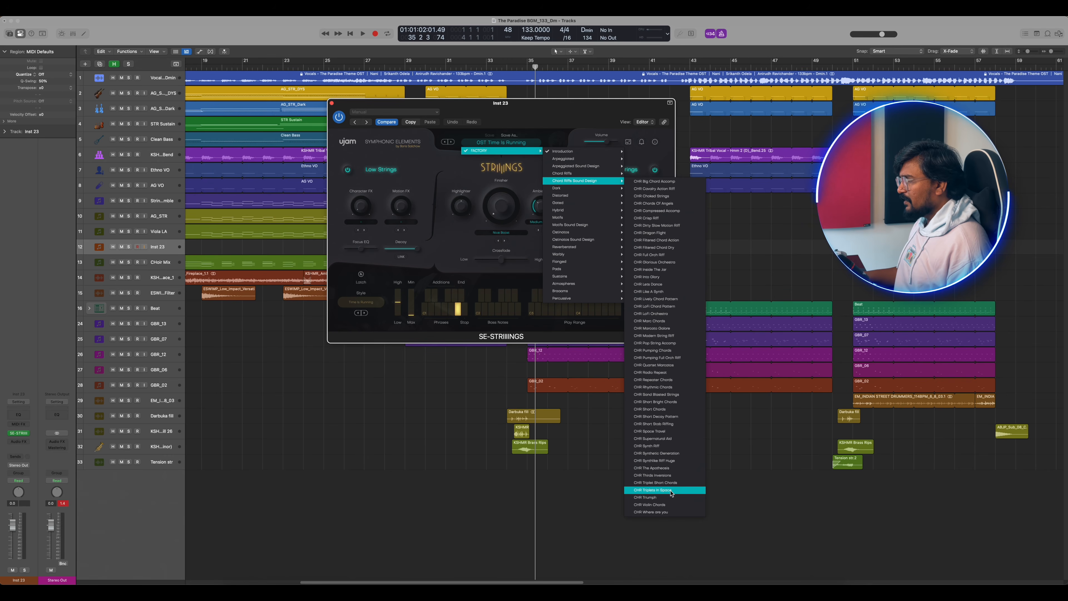
click(677, 485)
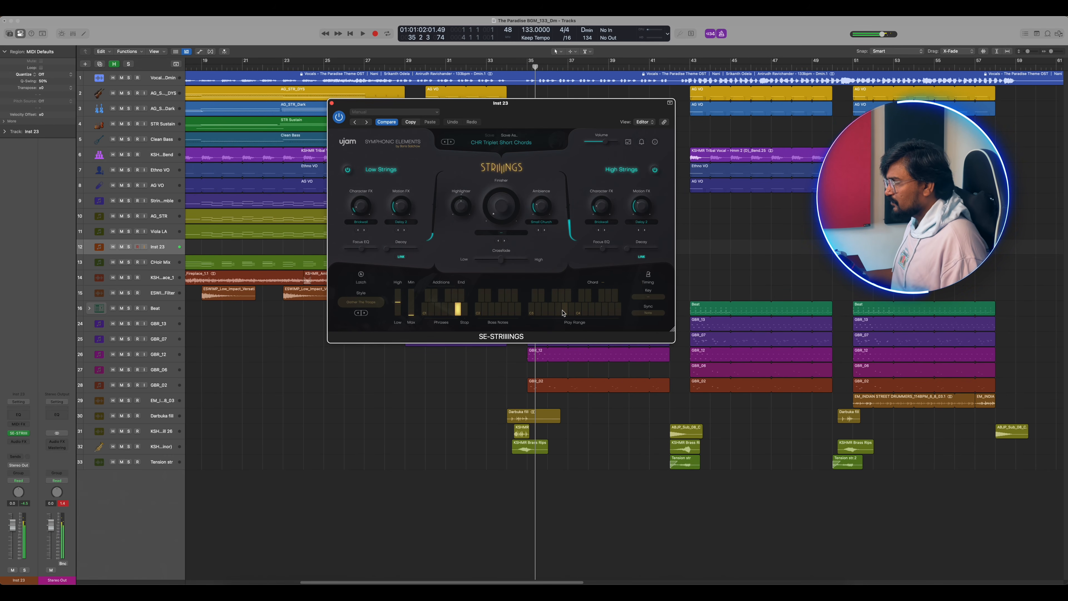
right_click(692, 244)
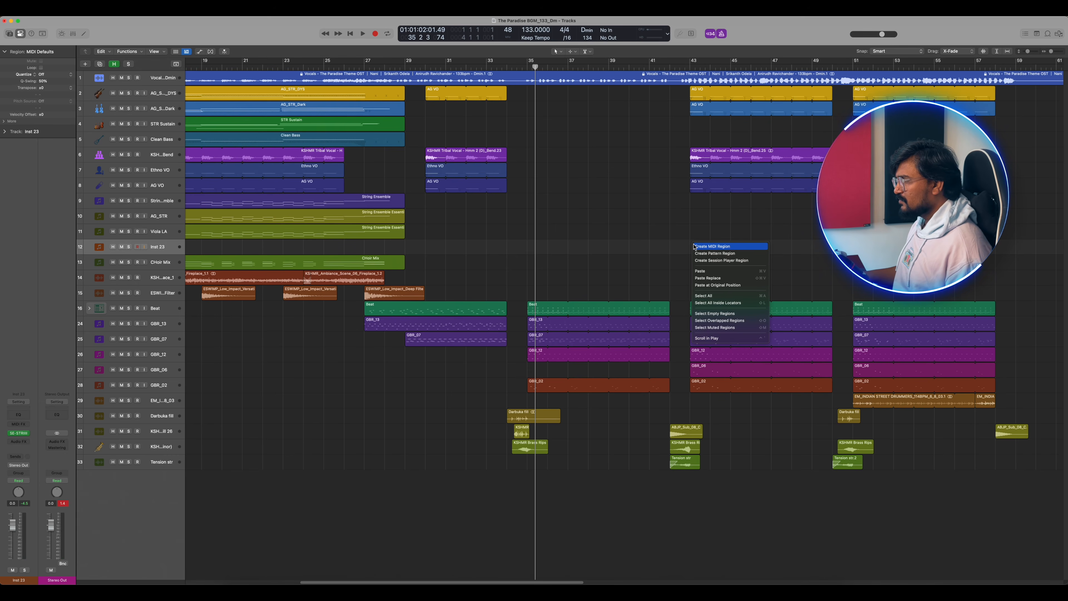
click(710, 246)
drag(709, 252, 831, 251)
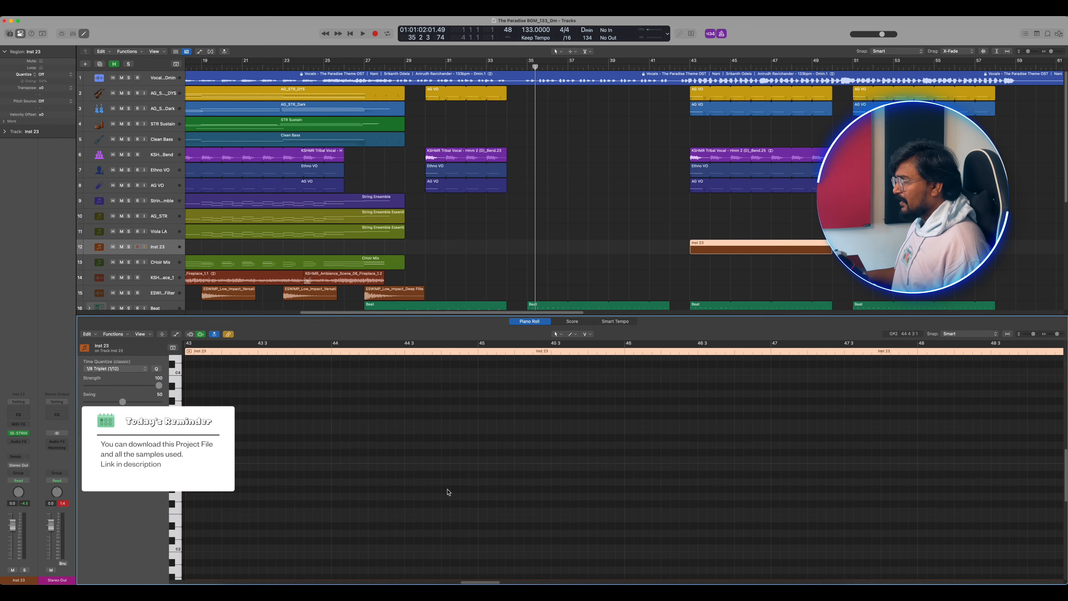
Audition the triplet string chords in solo, and close the note editor
key(s)
key(space)
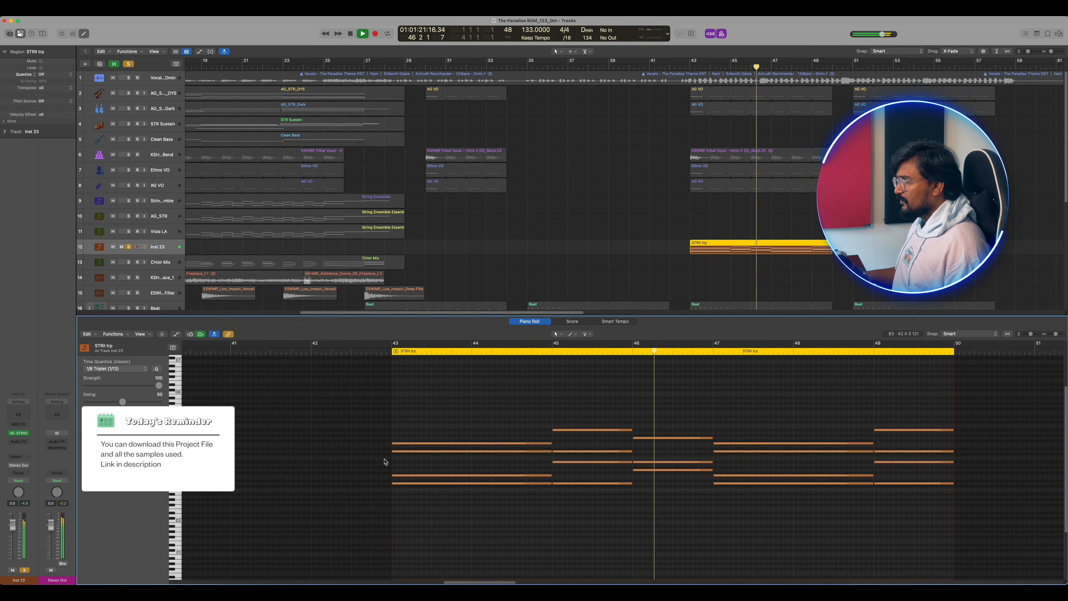
key(space)
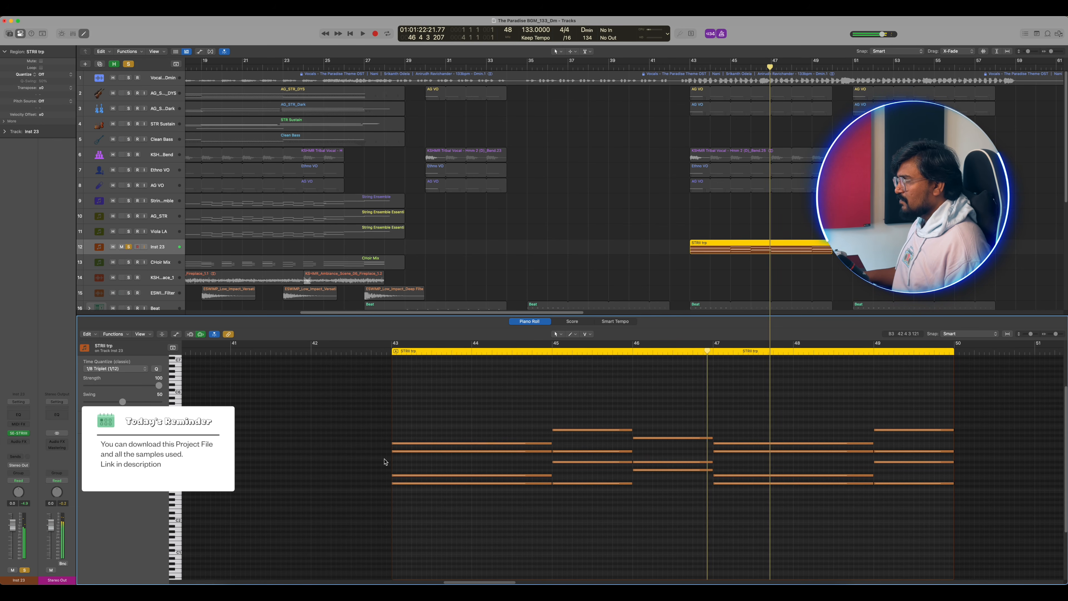
key(e)
key(s)
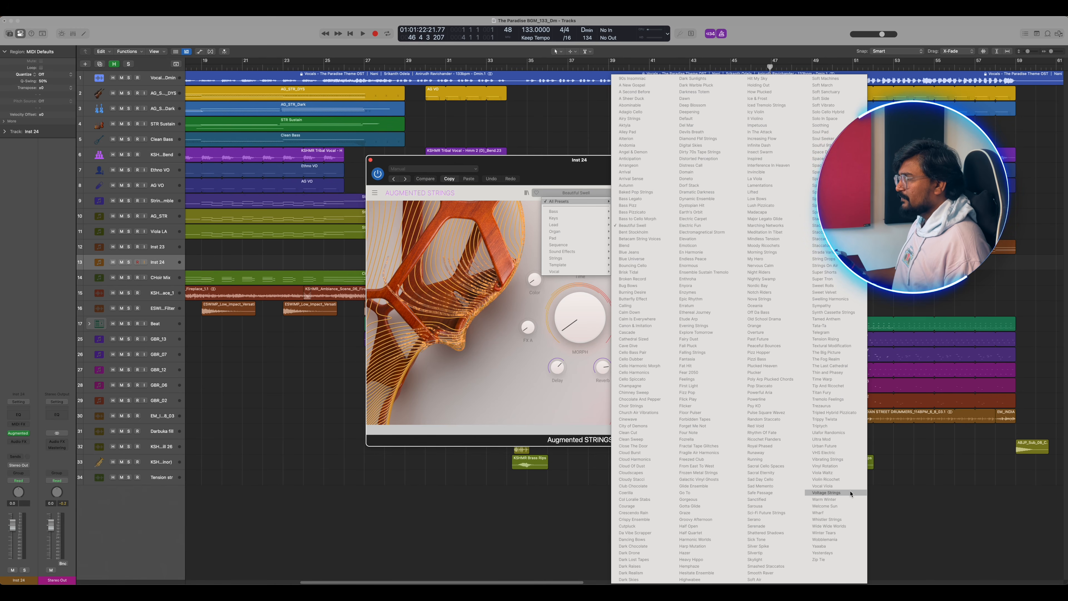
Load the Voltage Strings preset in Augmented Strings on Inst 24 and copy the triplet string regions onto that track
click(850, 493)
drag(748, 232, 741, 263)
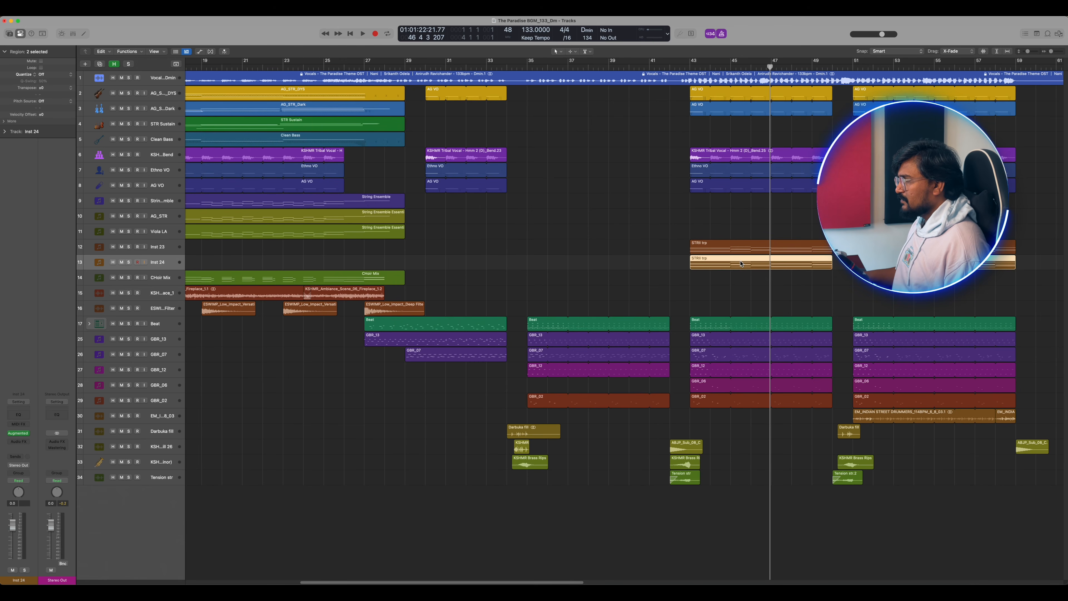
click(739, 289)
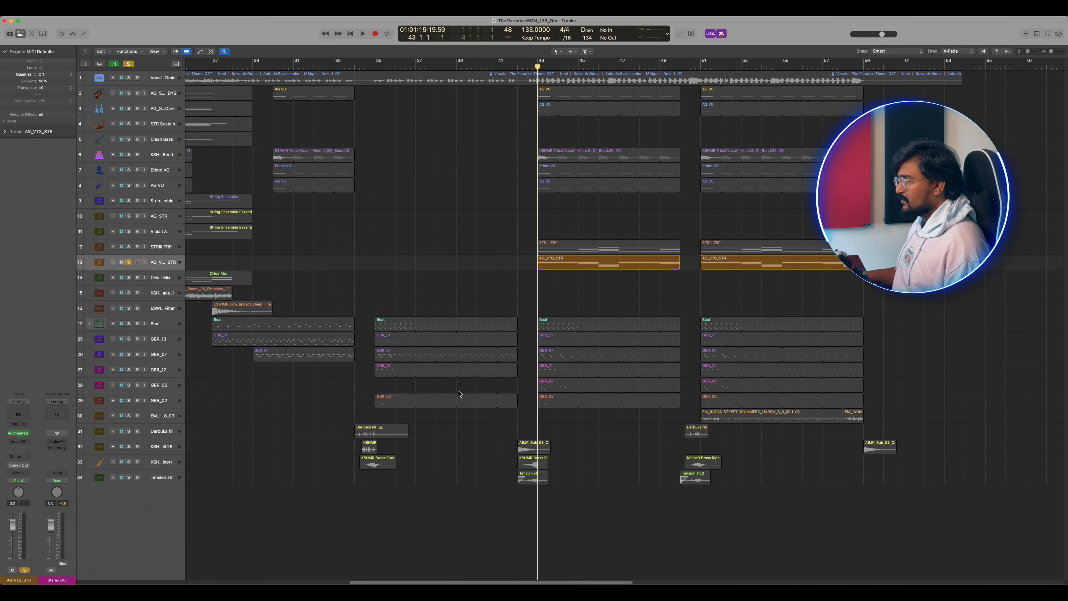
Insert an Arpeggiator on the AG_VTG_STR track and audition the part before and after adding it
key(space)
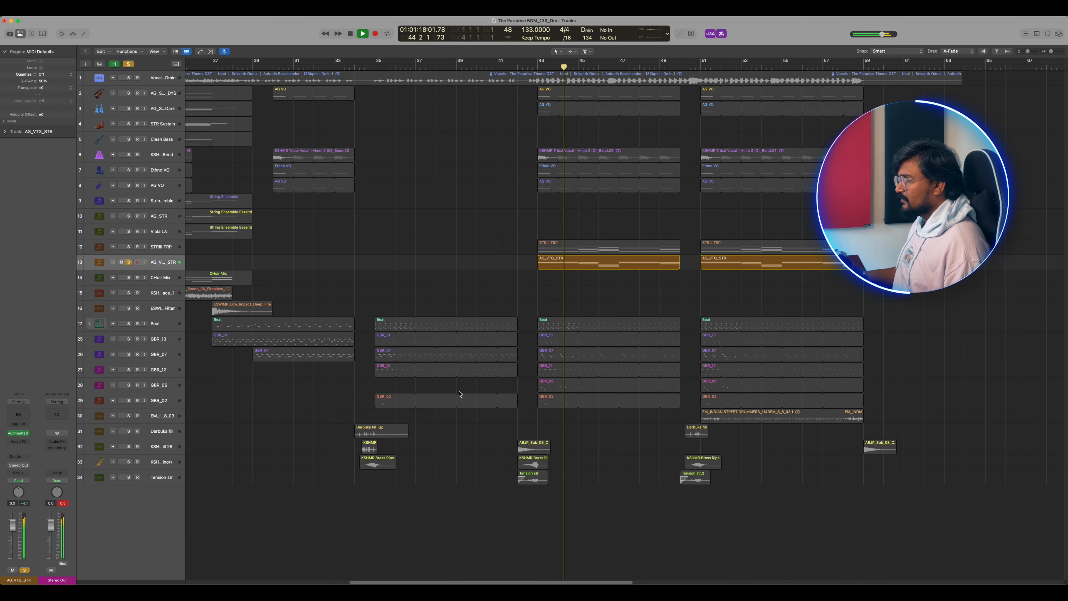
key(space)
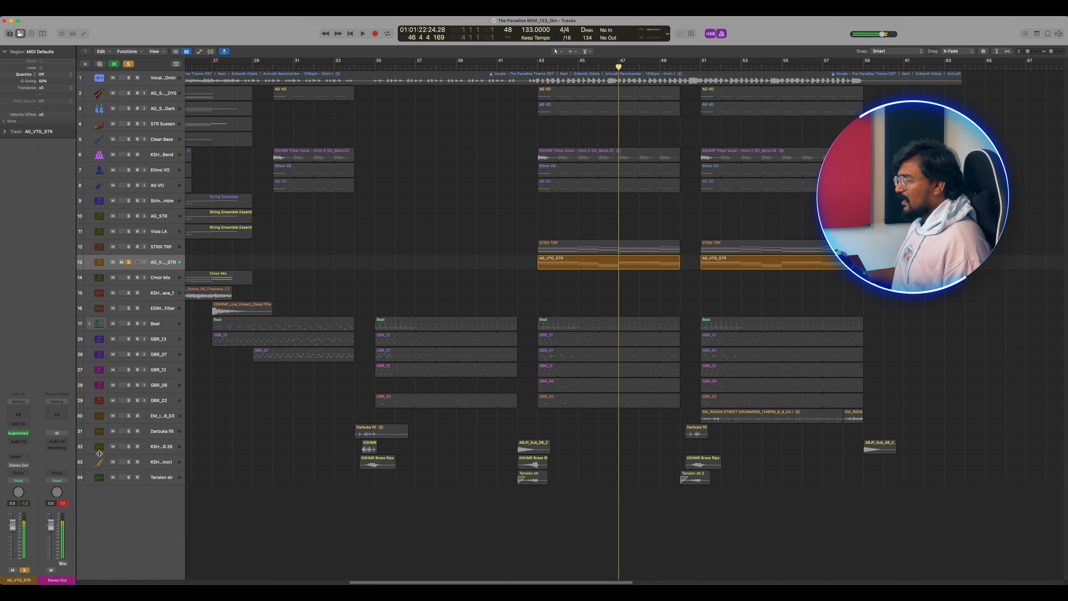
click(22, 424)
click(26, 438)
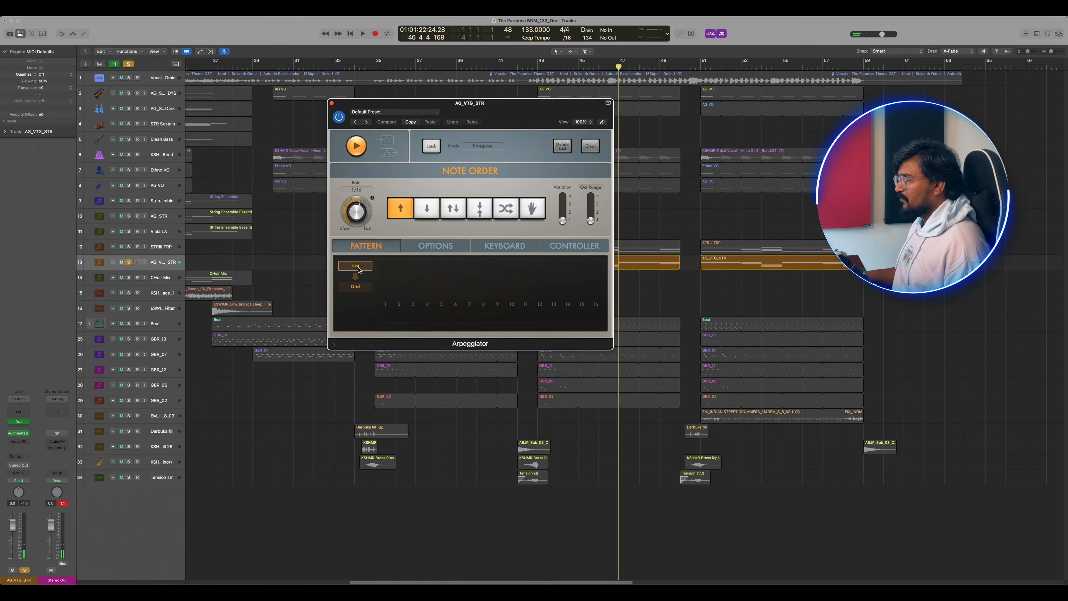
key(super+w)
key(space)
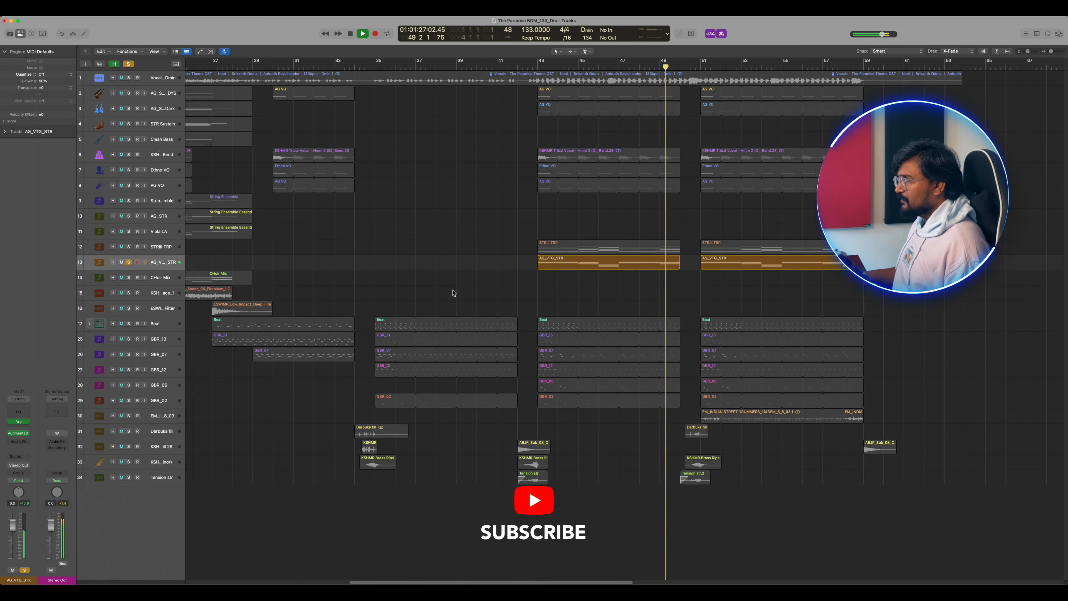
key(space)
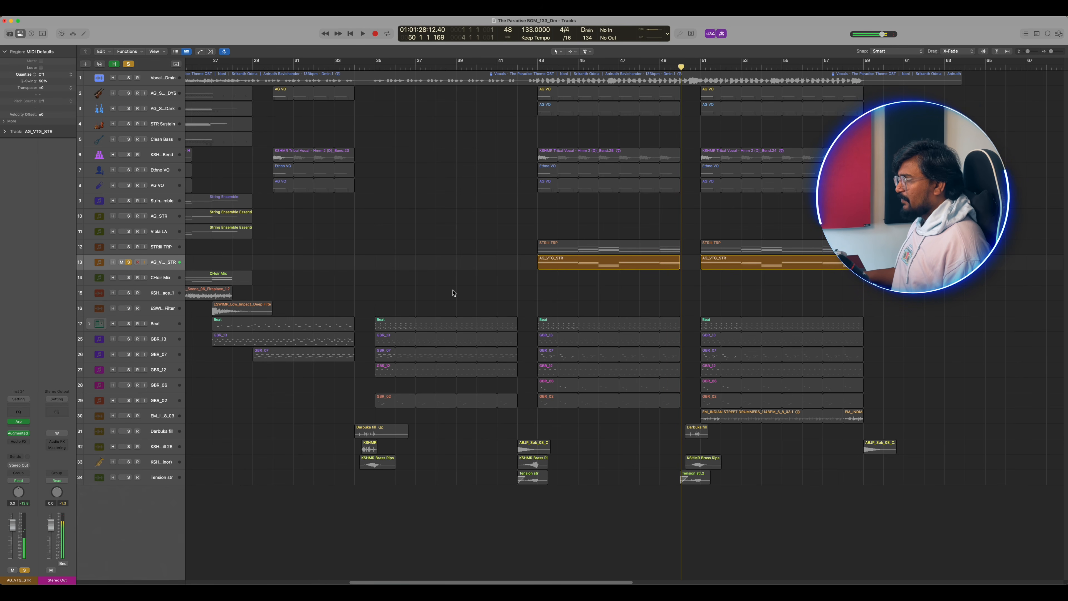
Insert a Compressor on the AG_VTG_STR track and side-chain it to the Cobra Kick instrument, Inst 16
click(26, 442)
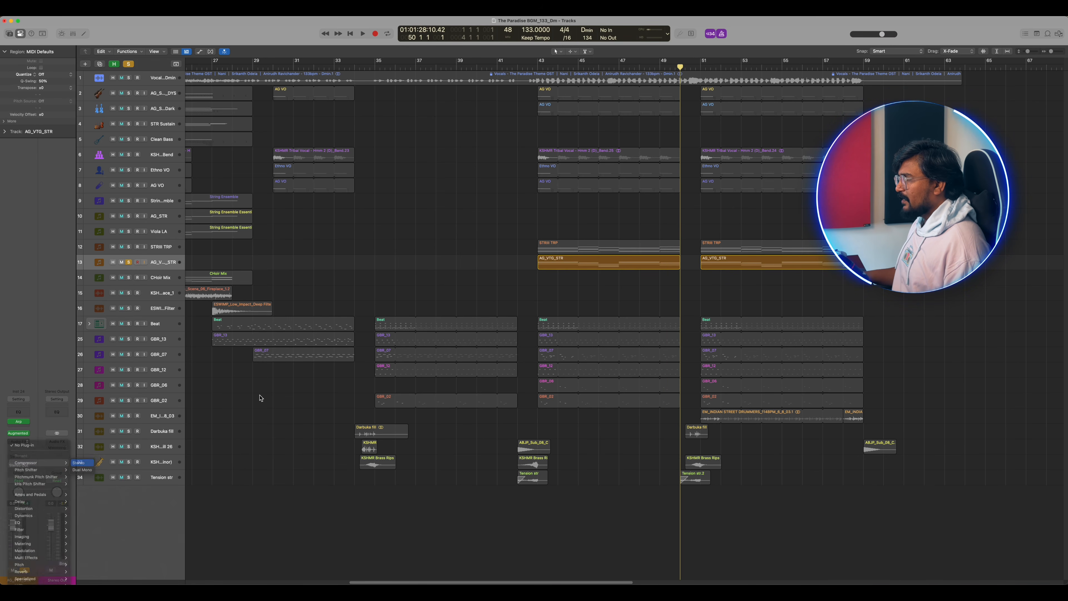
click(84, 462)
mouse_move(649, 140)
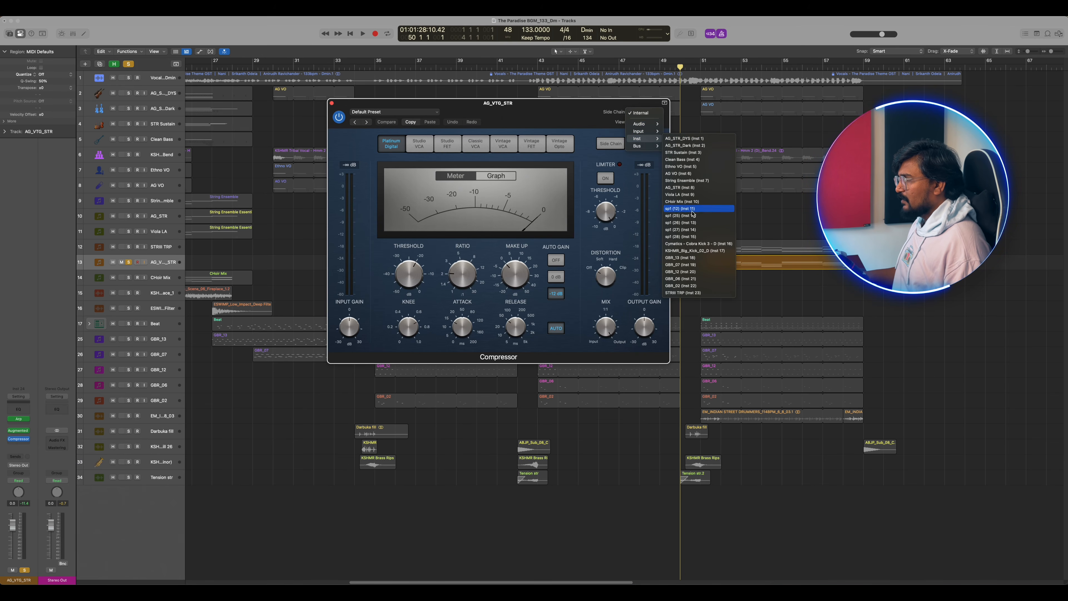
click(692, 244)
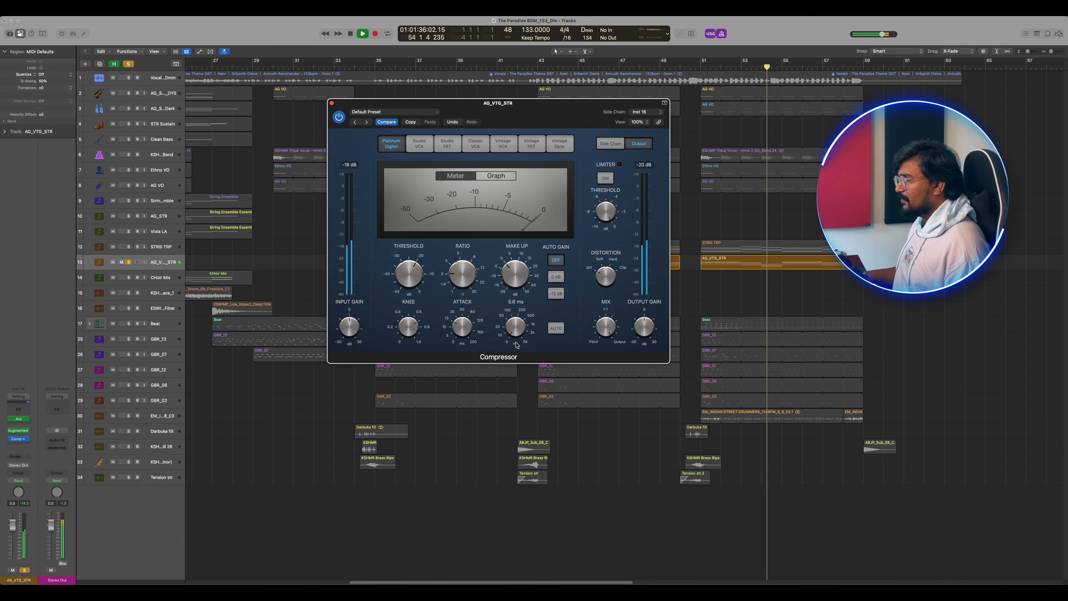
Adjust the Compressor's attack and threshold during playback, watching its graph, and set the ratio to about 3.1:1
drag(463, 329, 461, 349)
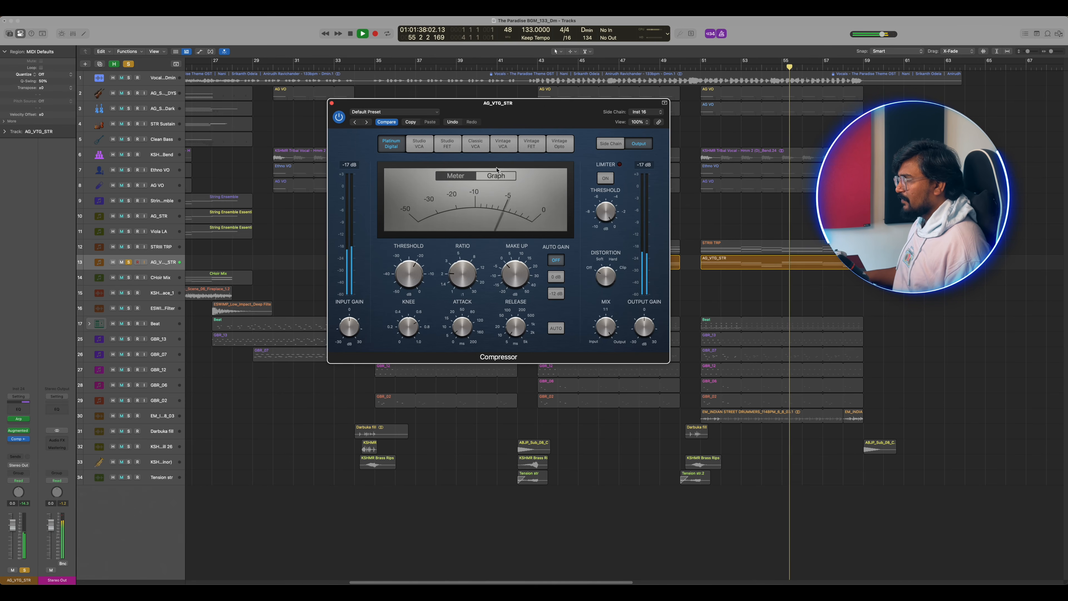
click(496, 176)
drag(409, 274, 457, 267)
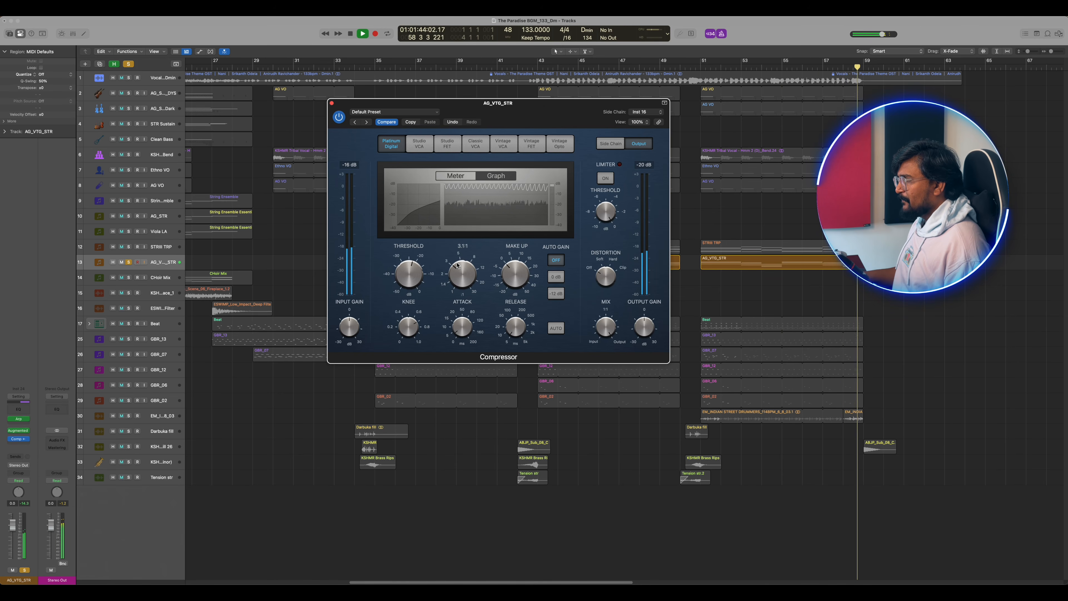
key(super+w)
Select the STRIII TRP track, open the mixer for its channel and turn off soloing
key(Up)
key(space)
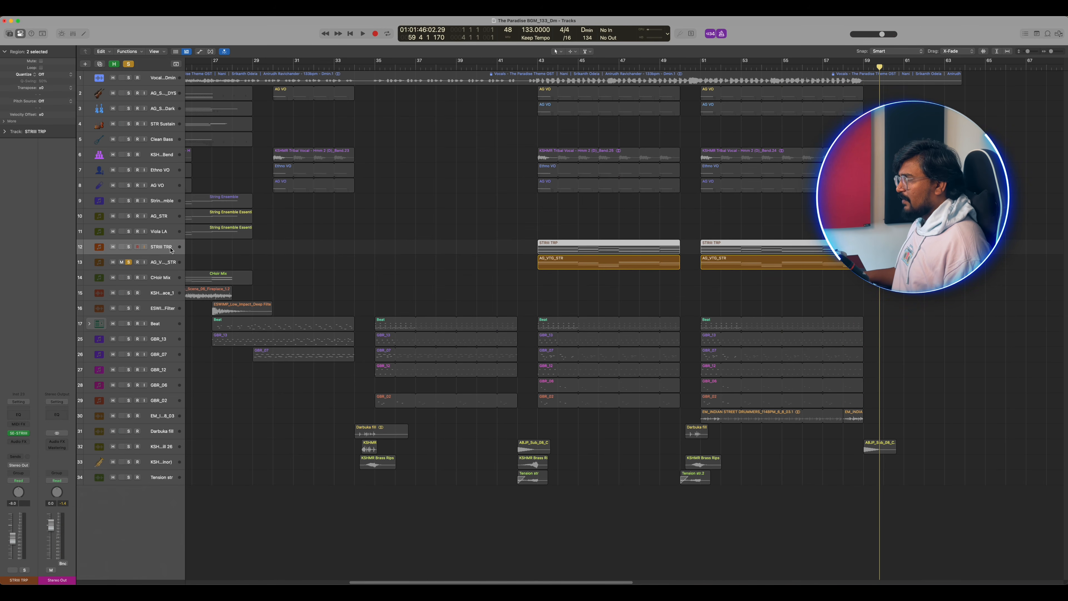
key(x)
key(s)
drag(857, 413, 838, 416)
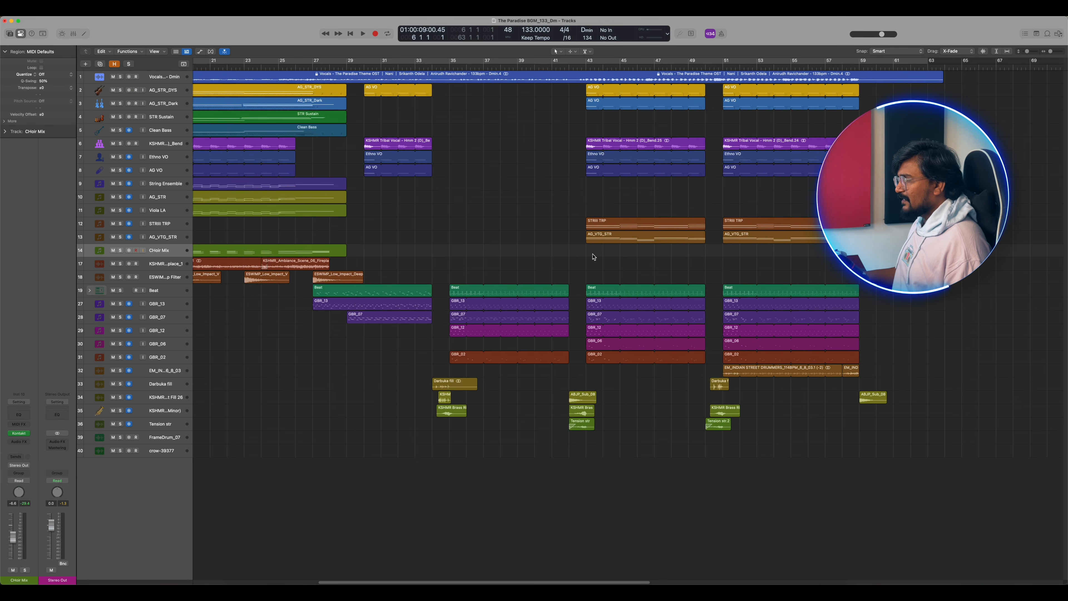
Create a MIDI region on the CHoir Mix track and extend it from bar 43 to 46
right_click(593, 254)
click(606, 258)
drag(601, 254, 637, 255)
Write a choir melody of short notes in the new CHoir Mix region, alternating higher notes with A2
key(p)
scroll(527, 445, left, 5)
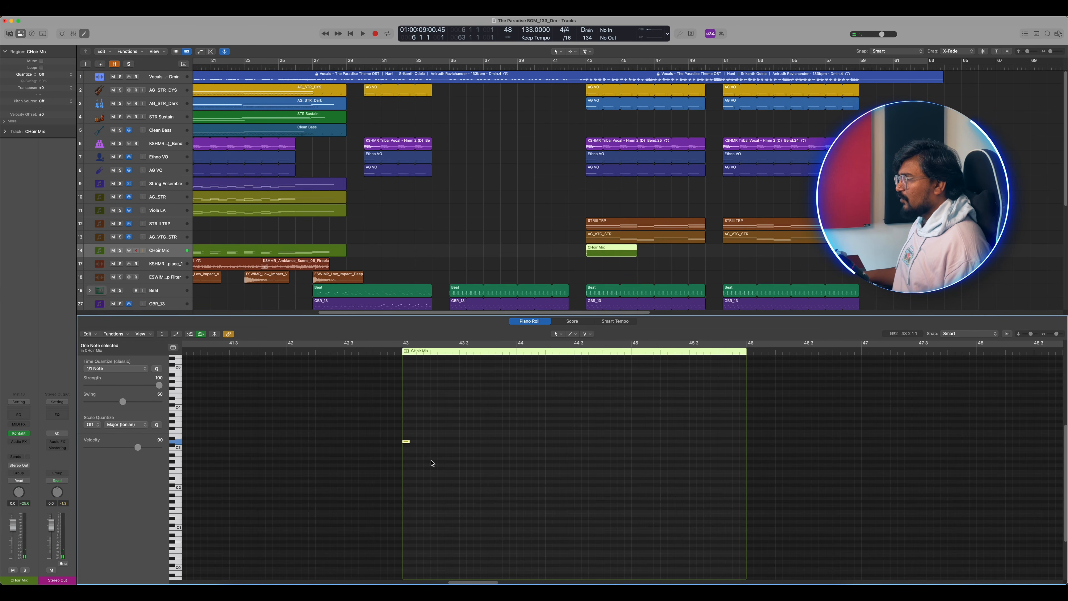
click(464, 435)
click(492, 458)
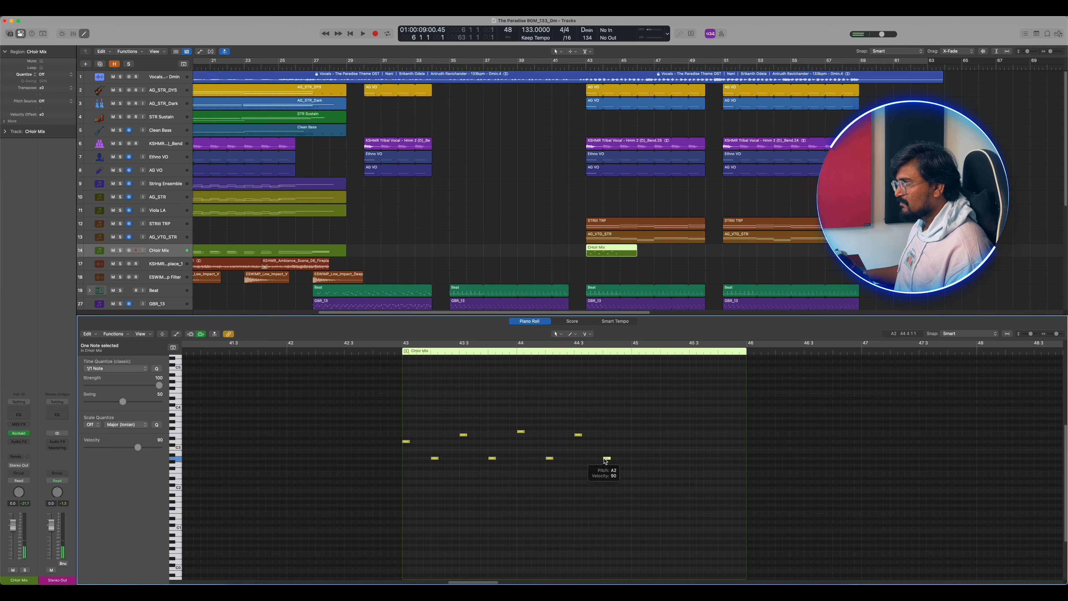
Solo the CHoir Mix track and play back its choir melody
key(s)
key(shift+space)
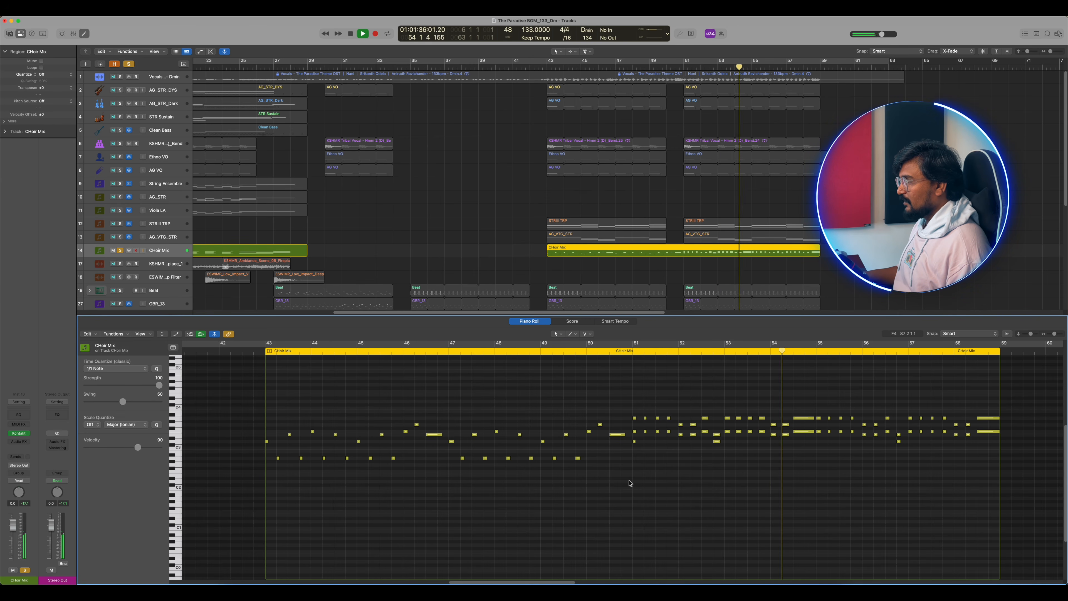
key(space)
Duplicate the CHoir Mix track as CHoir Women using Kontakt's Women Performance instrument, and add another instrument track below it
key(super+d)
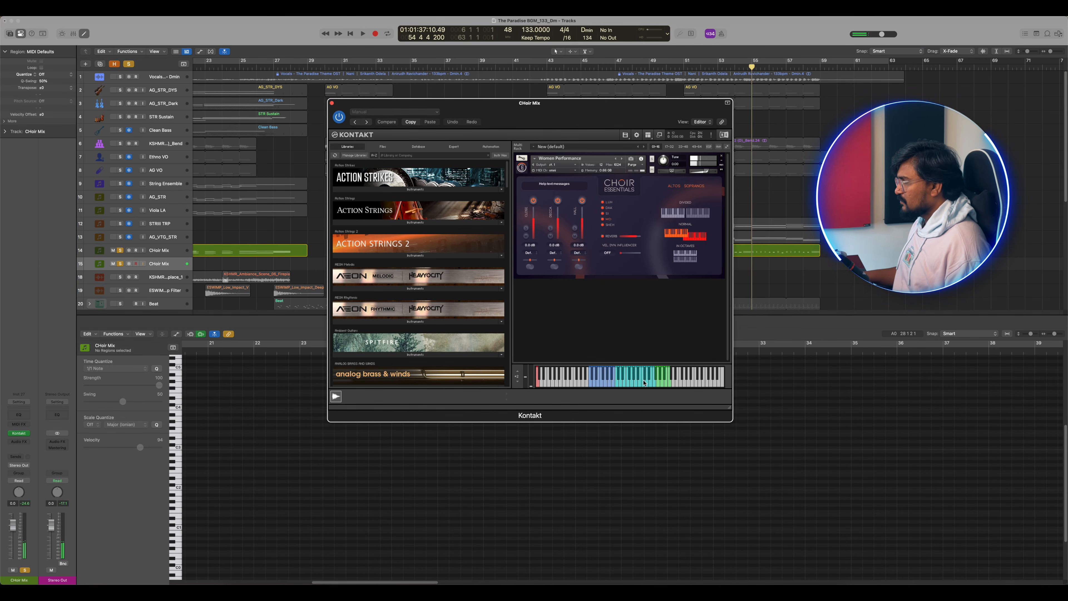
drag(553, 122, 548, 119)
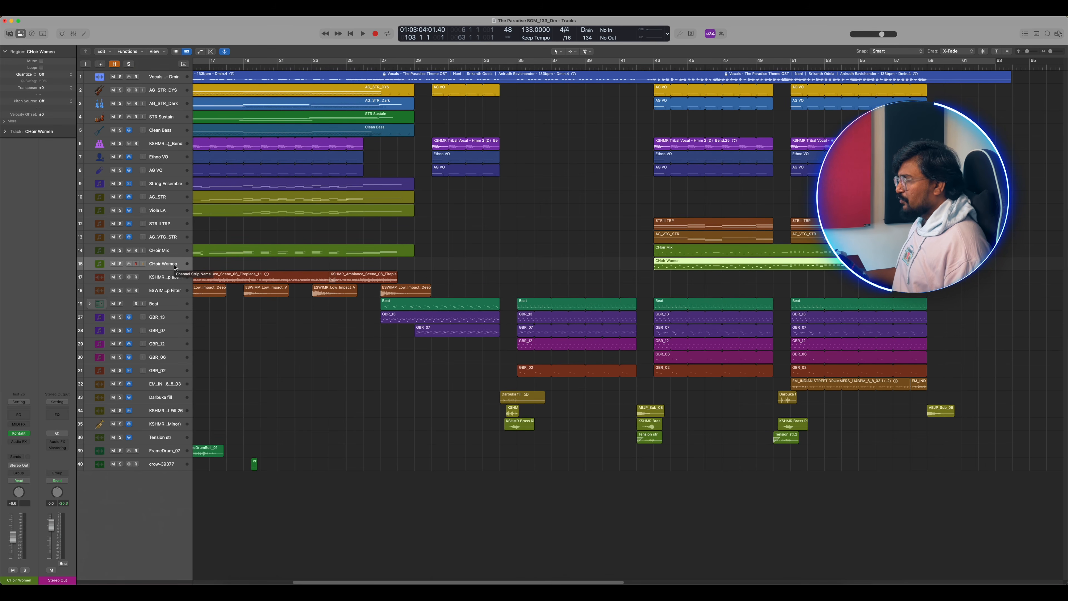
key(alt+super+s)
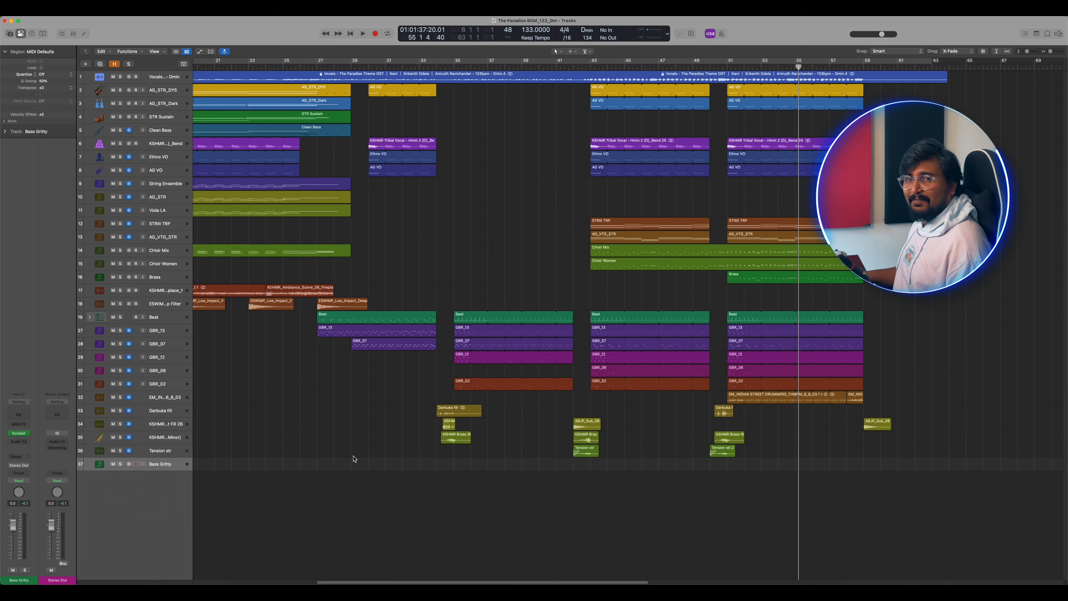
Preview the Bass Gritty track's Substance instrument in Kontakt and audition its MIDI part from bar 27
key(v)
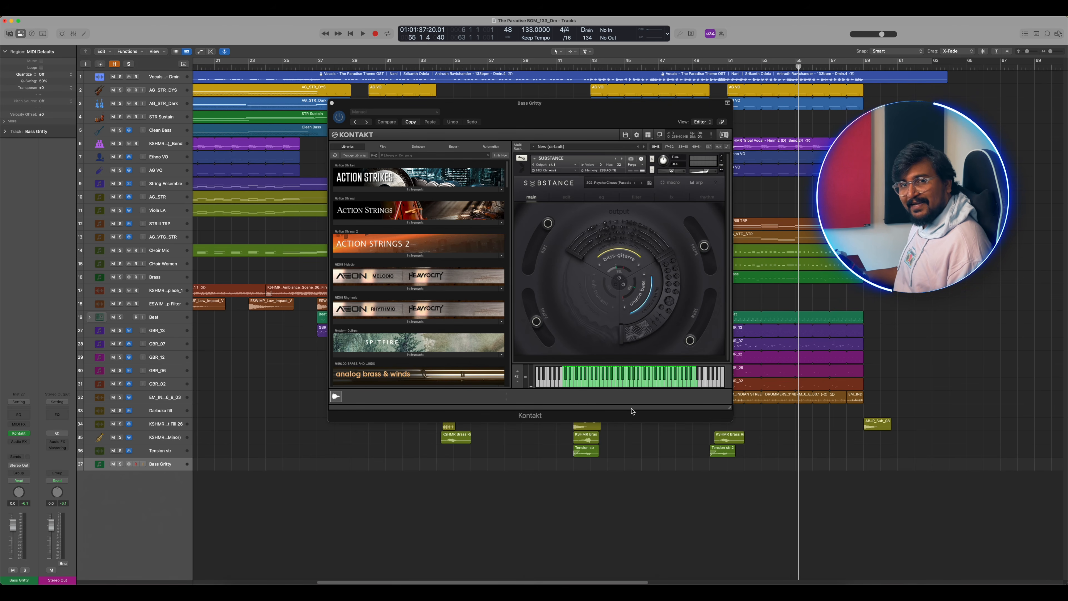
click(600, 386)
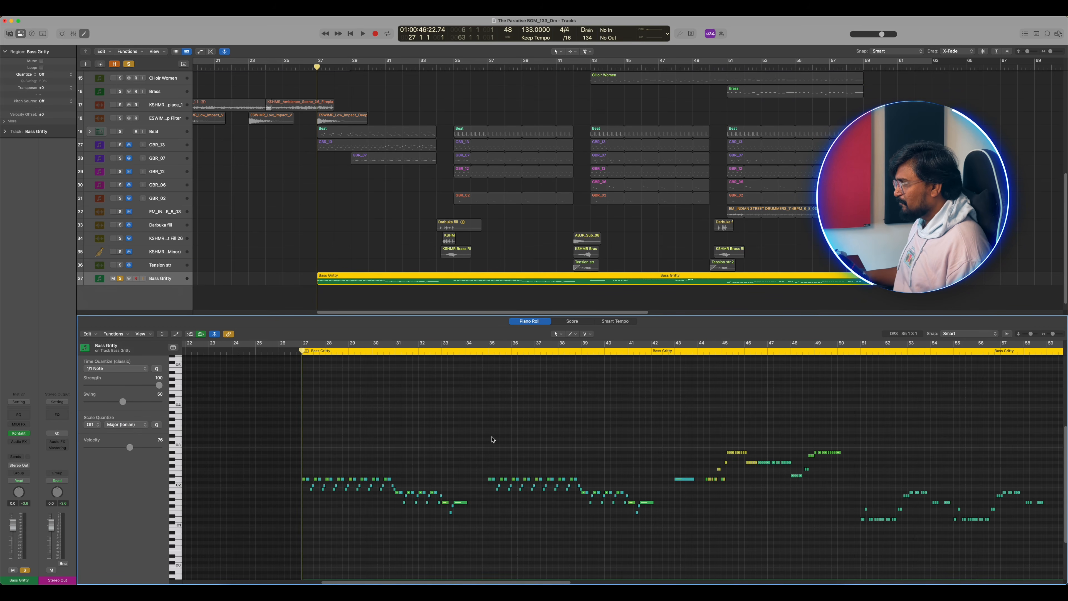
key(space)
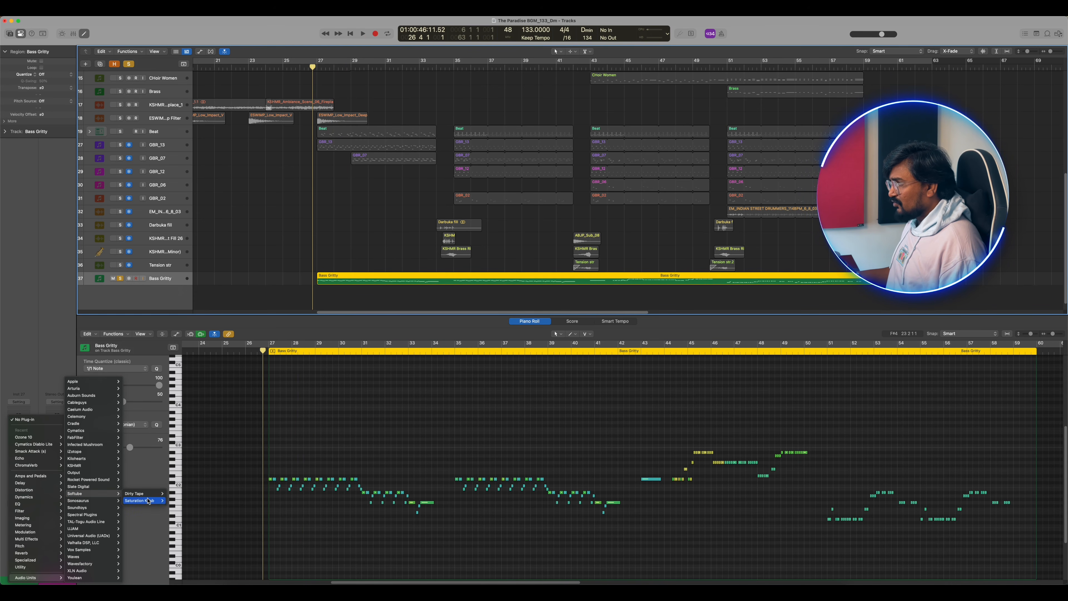
Insert Softube's Saturation Knob on the Bass Gritty track, load its Bass-Line preset and adjust the saturation amount during playback
click(176, 501)
click(374, 132)
mouse_move(379, 141)
click(414, 142)
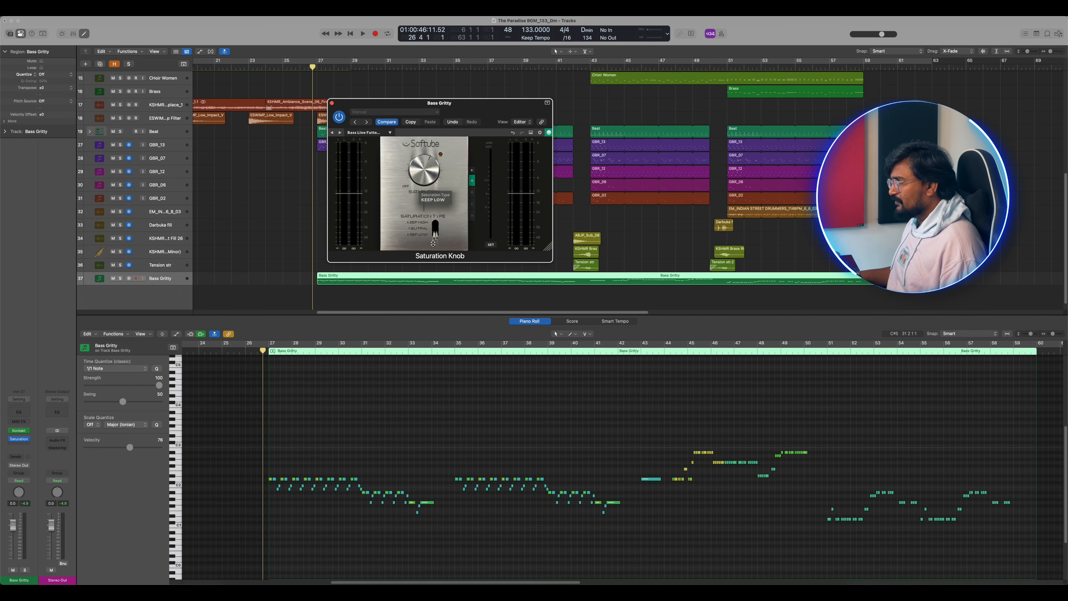
key(space)
drag(427, 170, 431, 193)
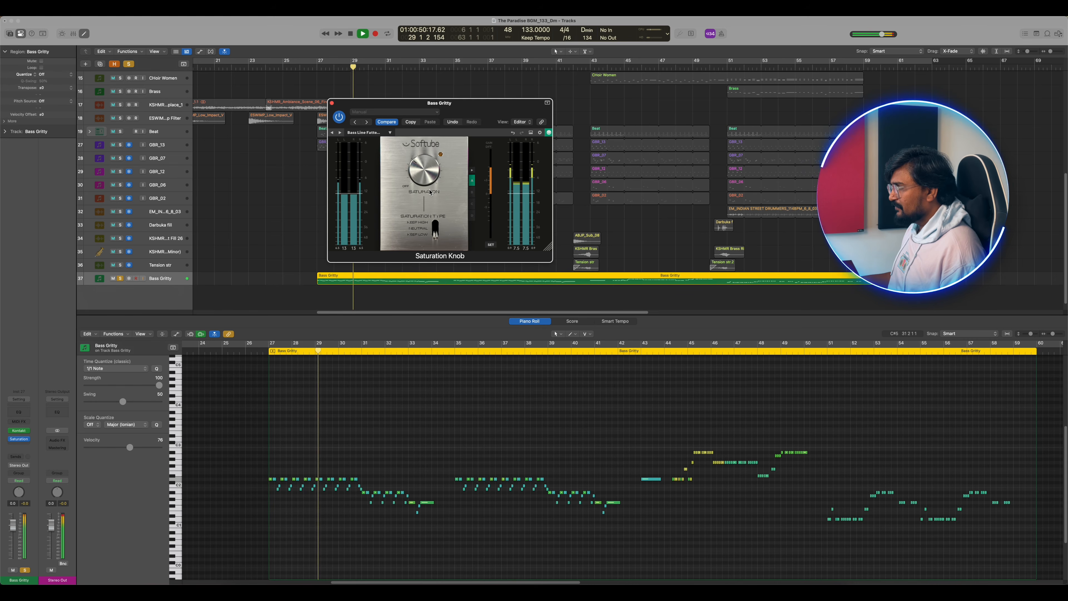
Bypass and re-enable the Saturation Knob on Bass Gritty during playback to compare the bass with and without saturation
click(340, 116)
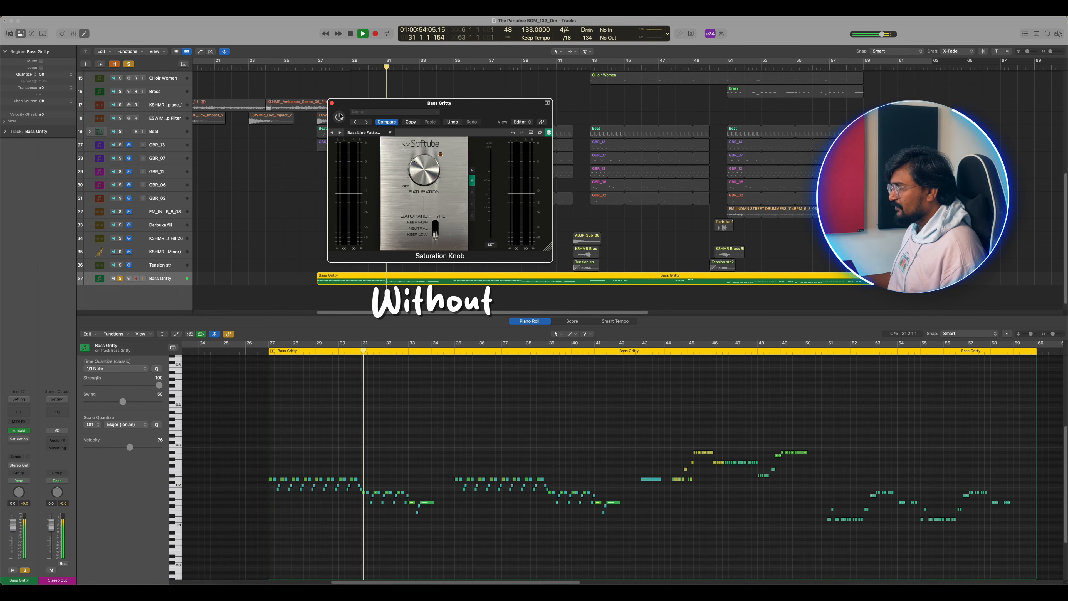
click(339, 117)
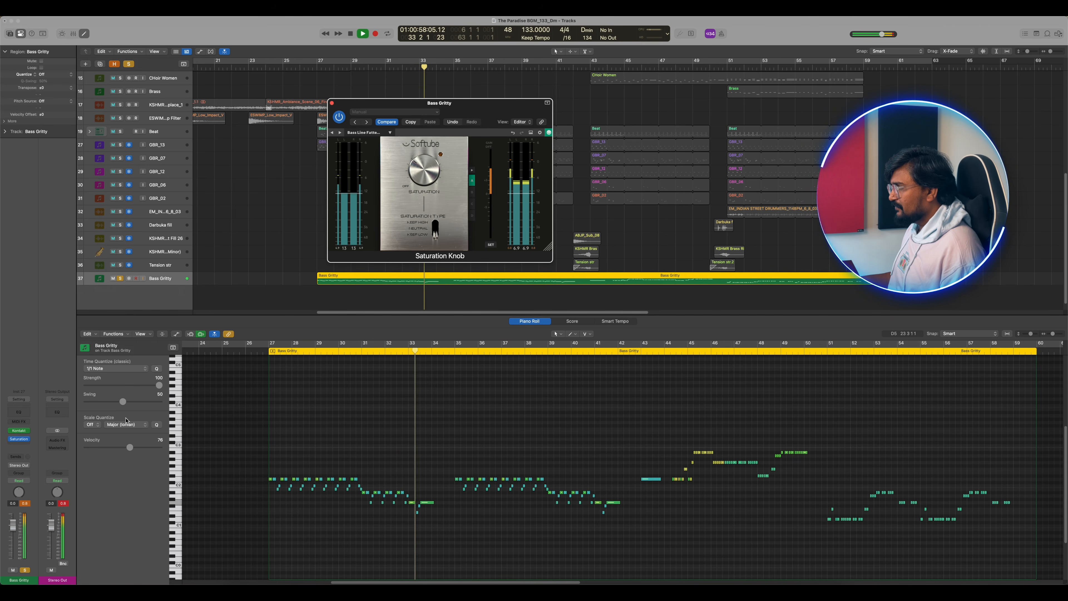
Insert a Compressor after the Saturation Knob on the Bass Gritty track and load its Bass Heavy preset
click(19, 447)
mouse_move(23, 445)
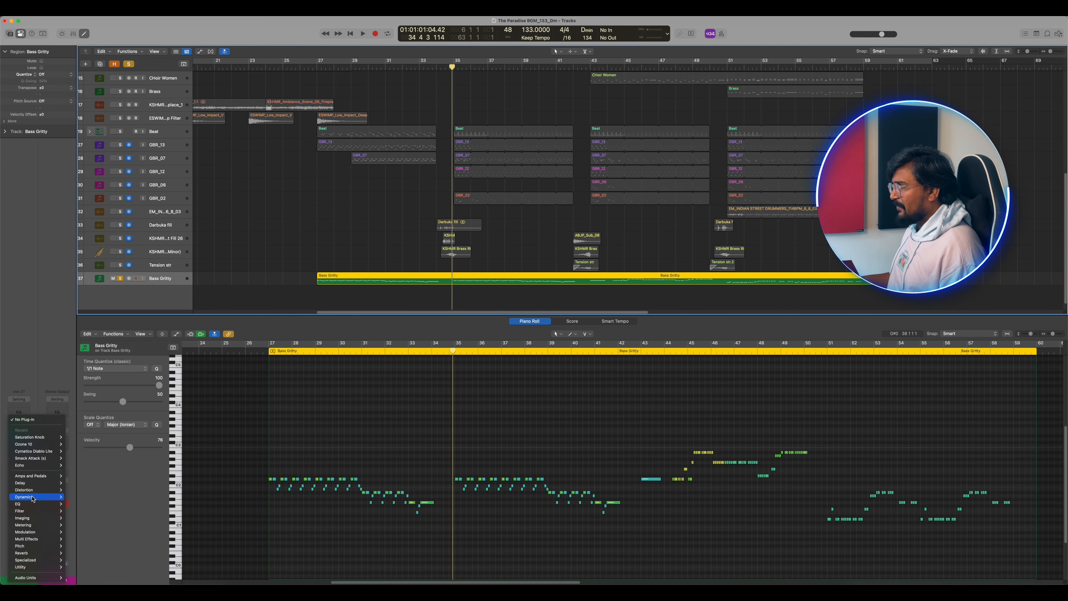
mouse_move(33, 499)
click(120, 505)
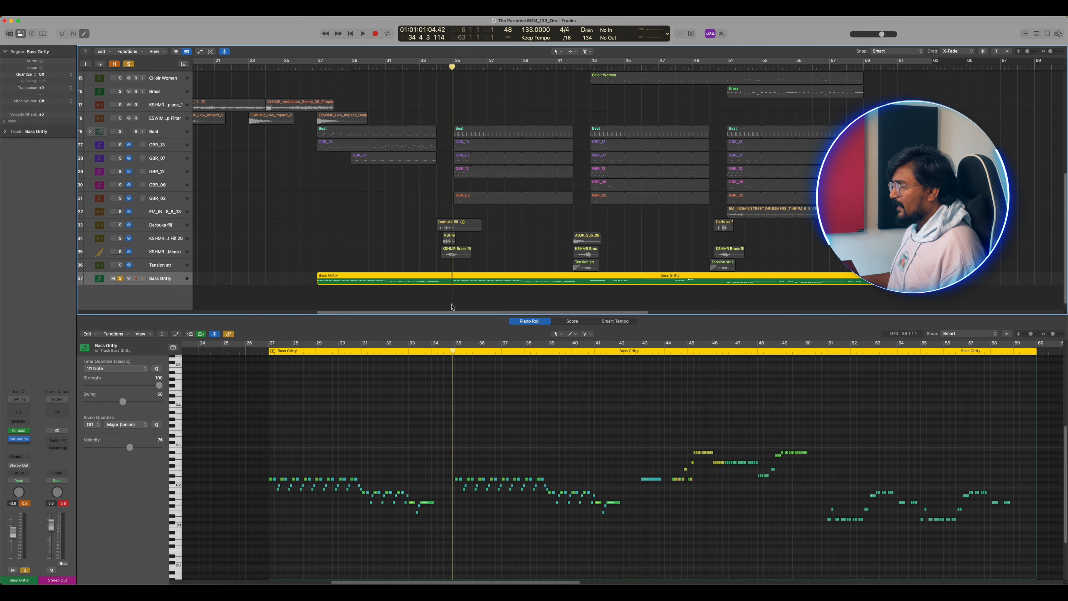
click(394, 111)
mouse_move(425, 265)
click(497, 272)
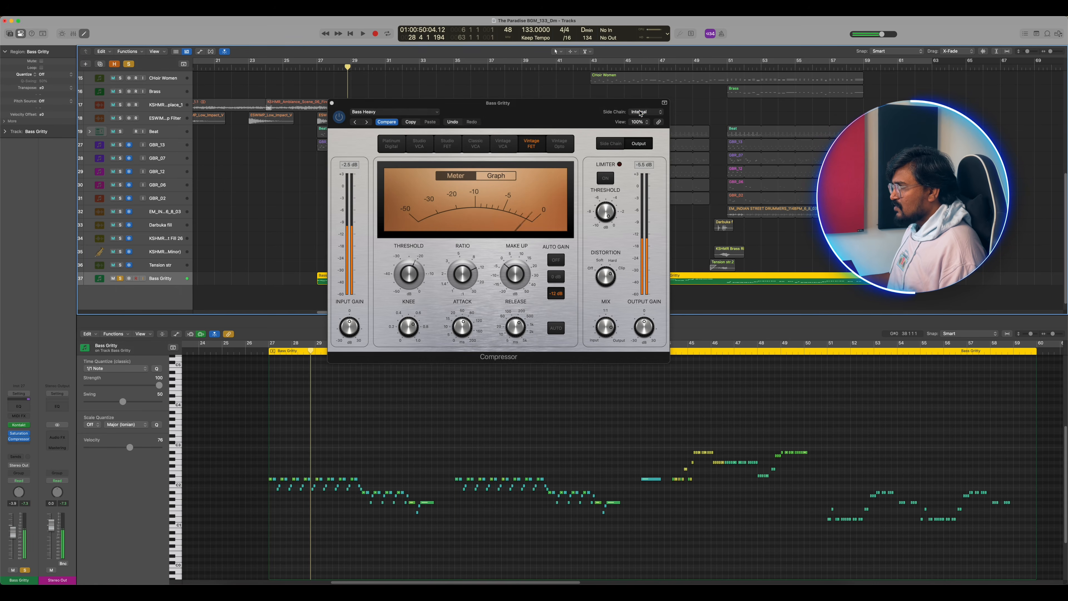
Side-chain the Bass Gritty compressor to the Cymatics Cobra Kick track (Inst 16) and switch its display to Graph during playback
click(639, 112)
mouse_move(643, 142)
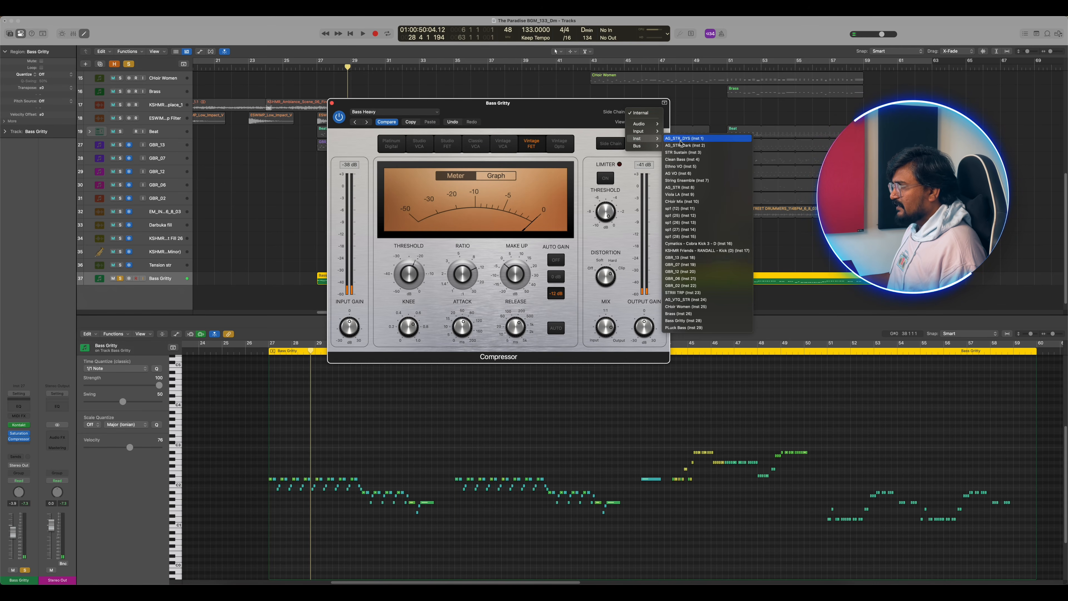
click(694, 244)
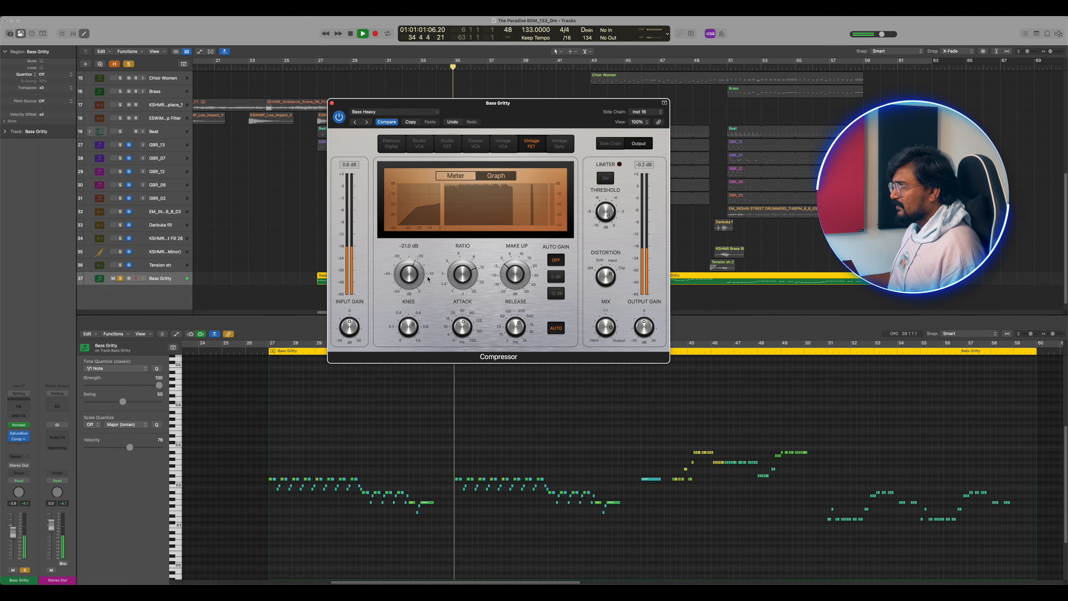
click(496, 176)
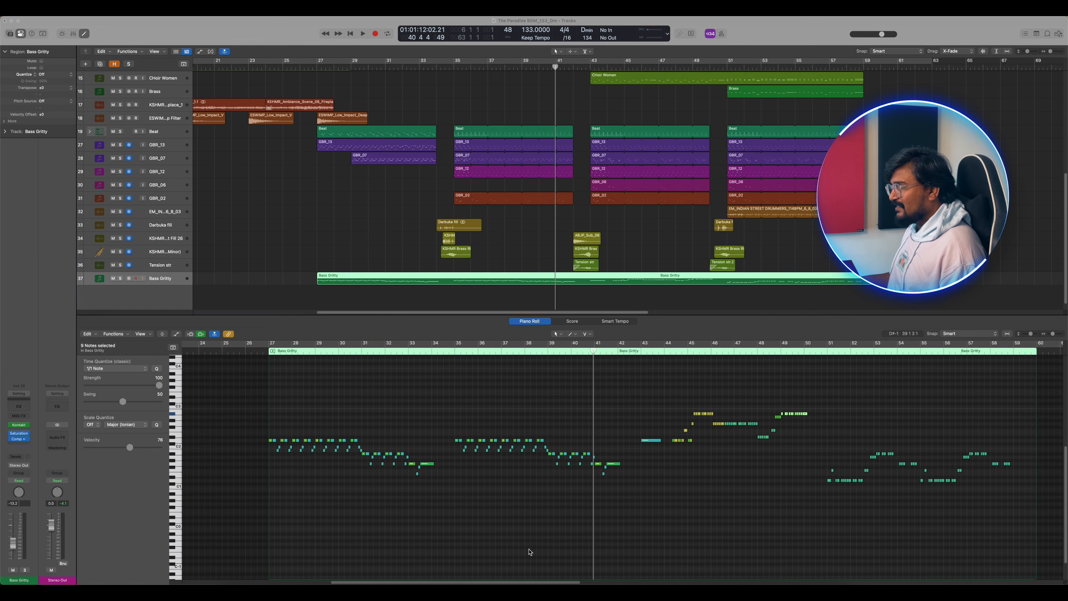
Add an instrument track below Bass Gritty with a stereo Quick Sampler and load the KSHMR_Psy_Bass_07_C.wav sample into it
click(477, 303)
key(alt+super+s)
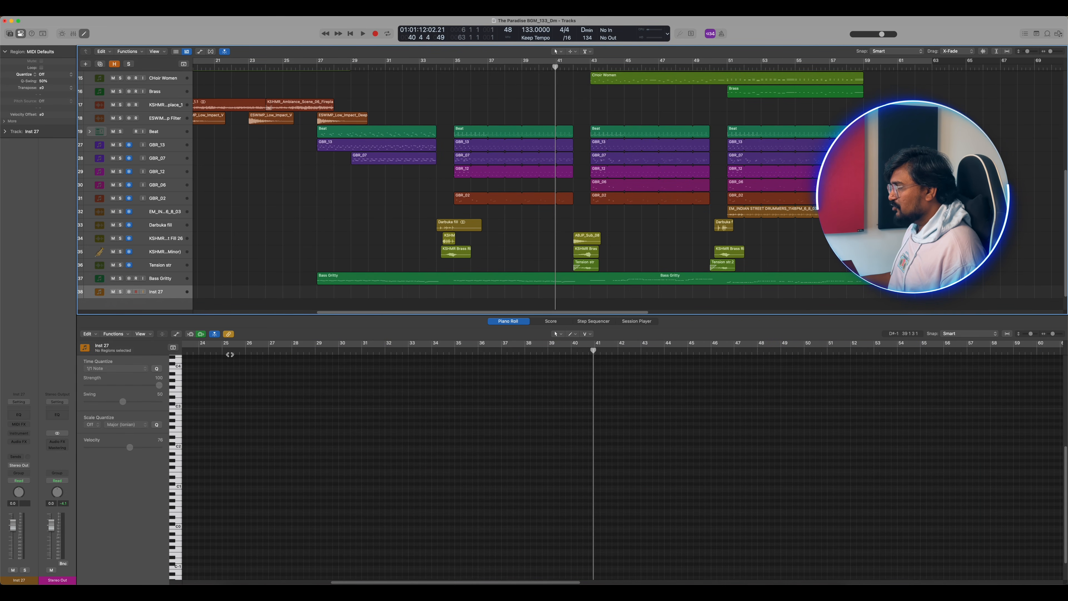
click(26, 437)
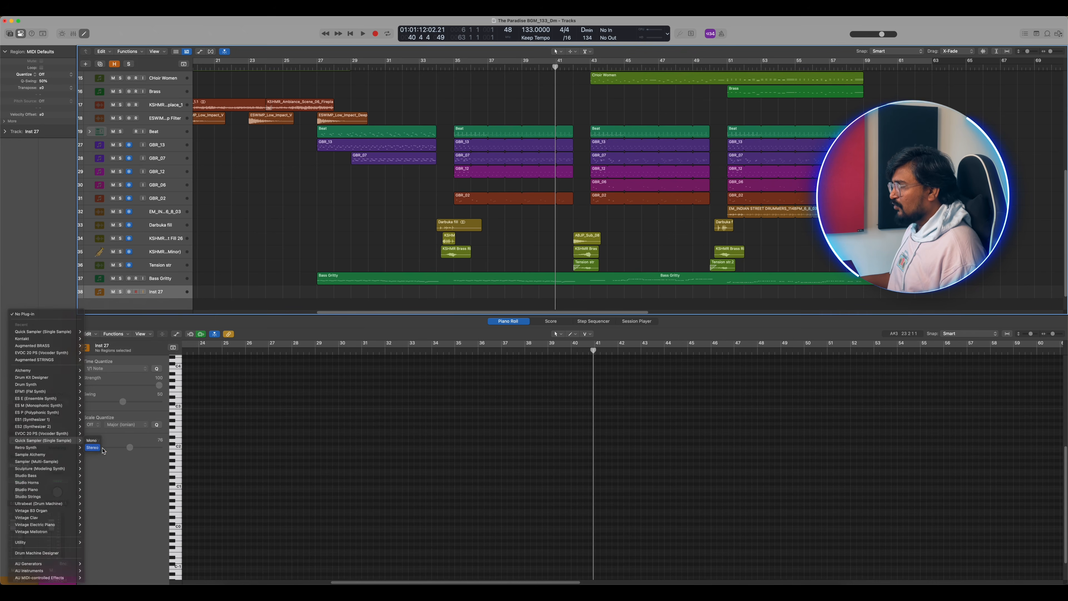
click(92, 447)
drag(452, 167, 450, 153)
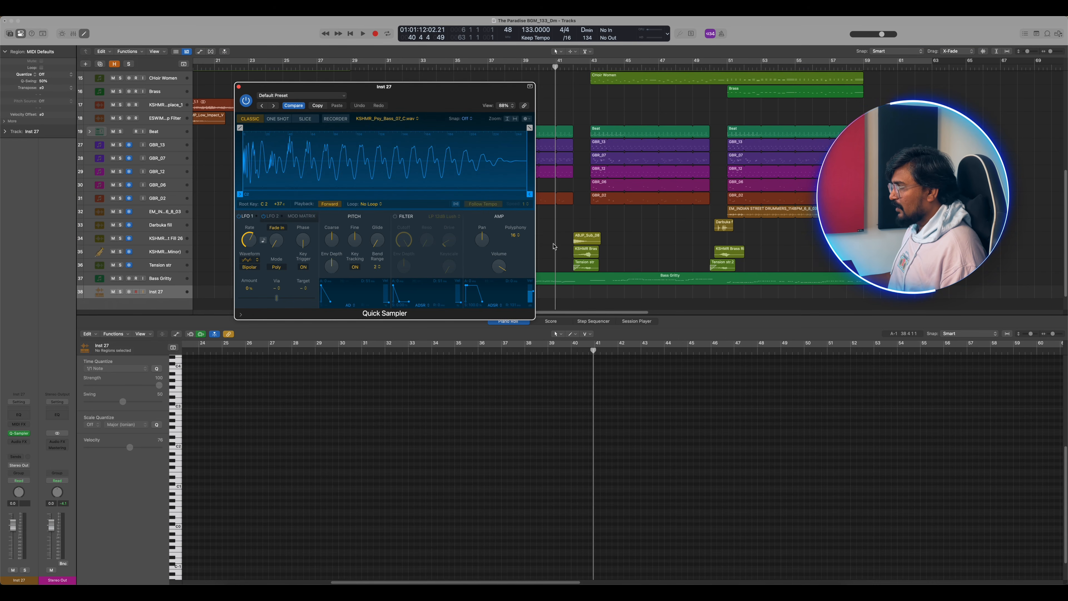
Create a MIDI region on the Inst 27 track around bar 44, extend it several bars and draw in a first bass note
right_click(623, 289)
click(628, 293)
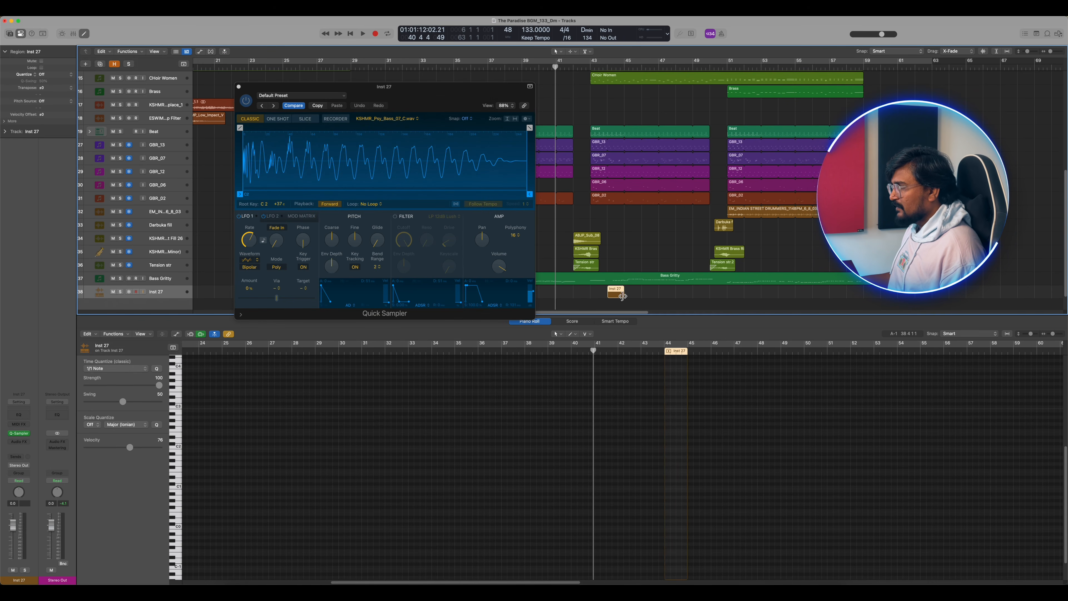
drag(623, 296, 713, 296)
double_click(669, 480)
drag(670, 482, 674, 482)
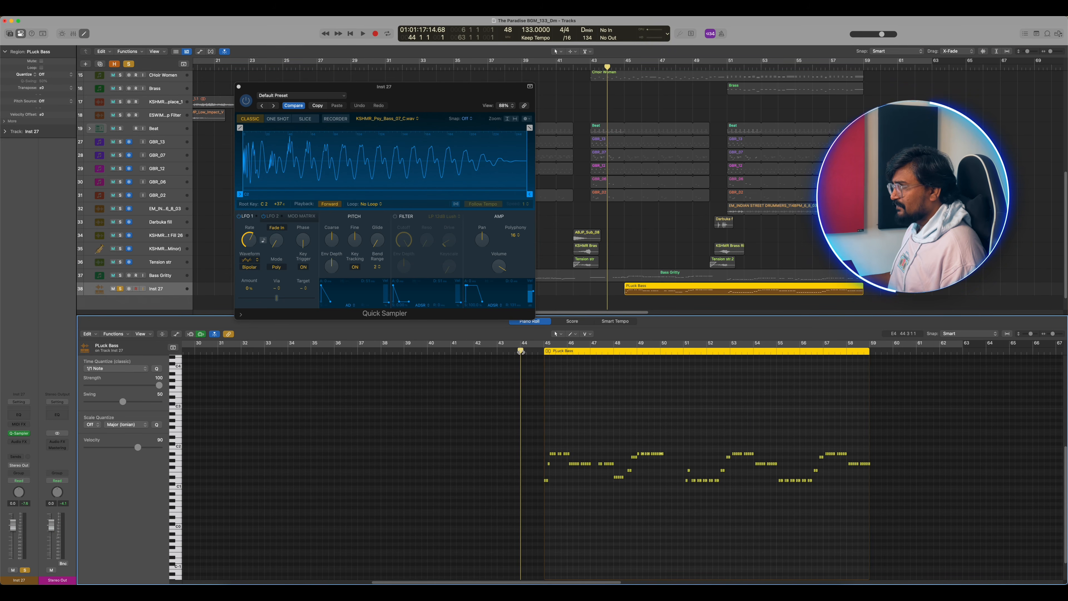
Play back the PLuck Bass part, insert a stereo Saturation Knob on its track and adjust the saturation amount
key(space)
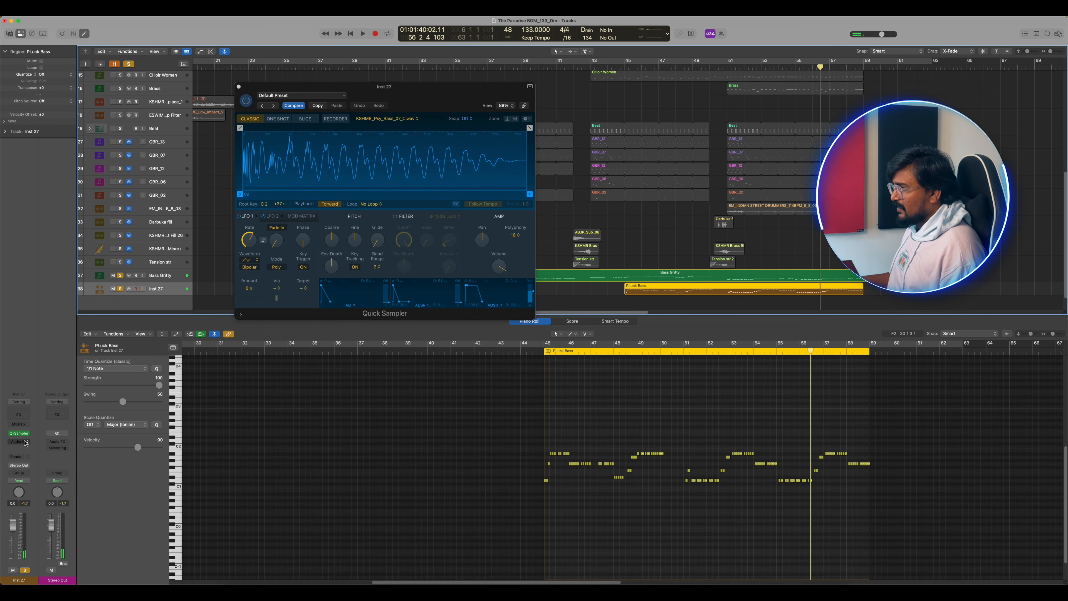
click(22, 442)
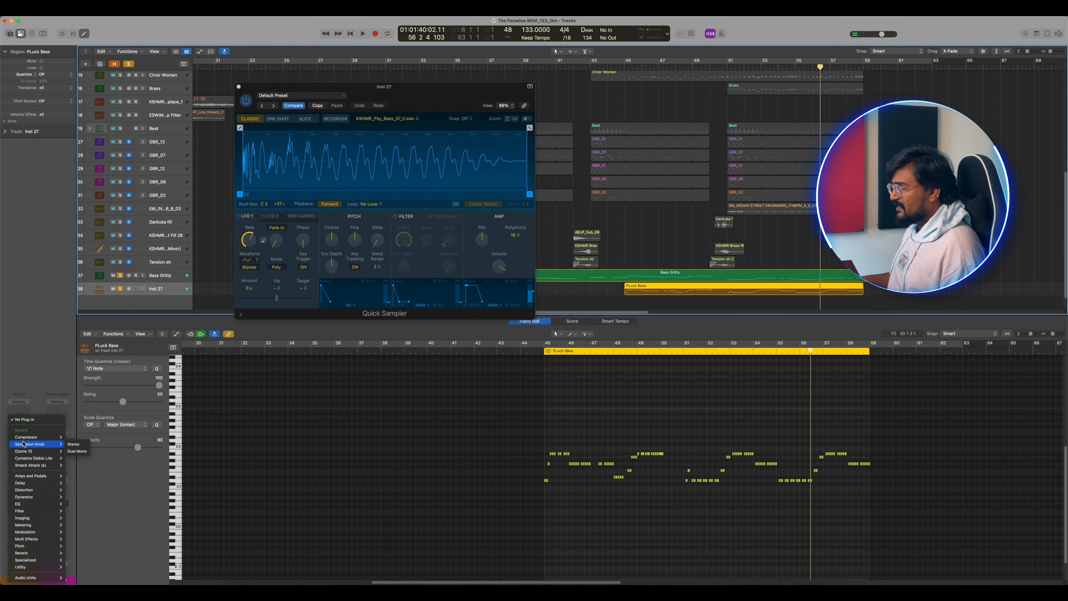
click(86, 445)
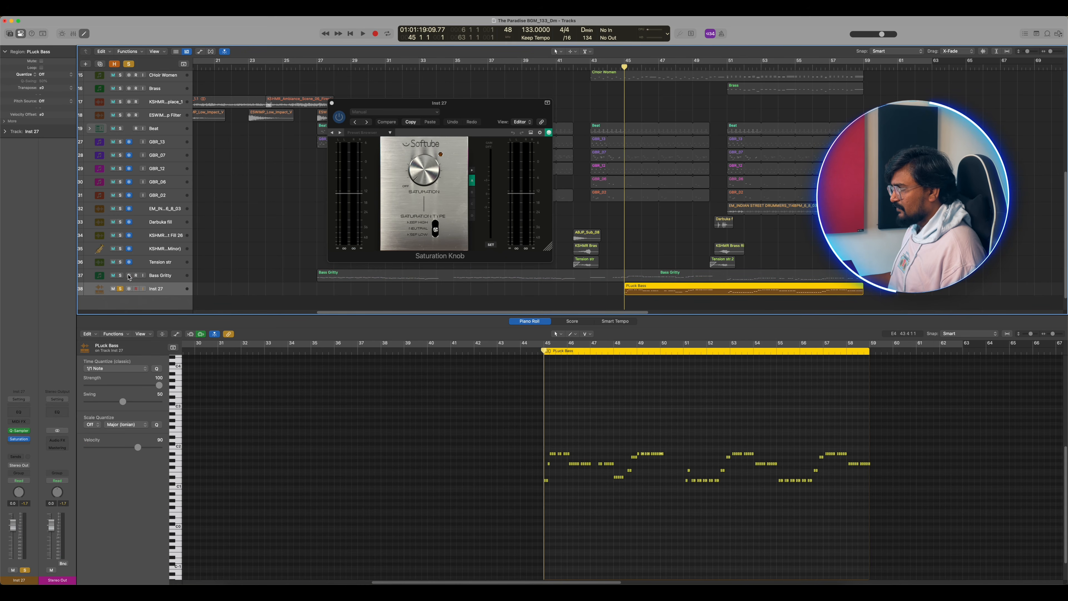
drag(427, 164, 427, 160)
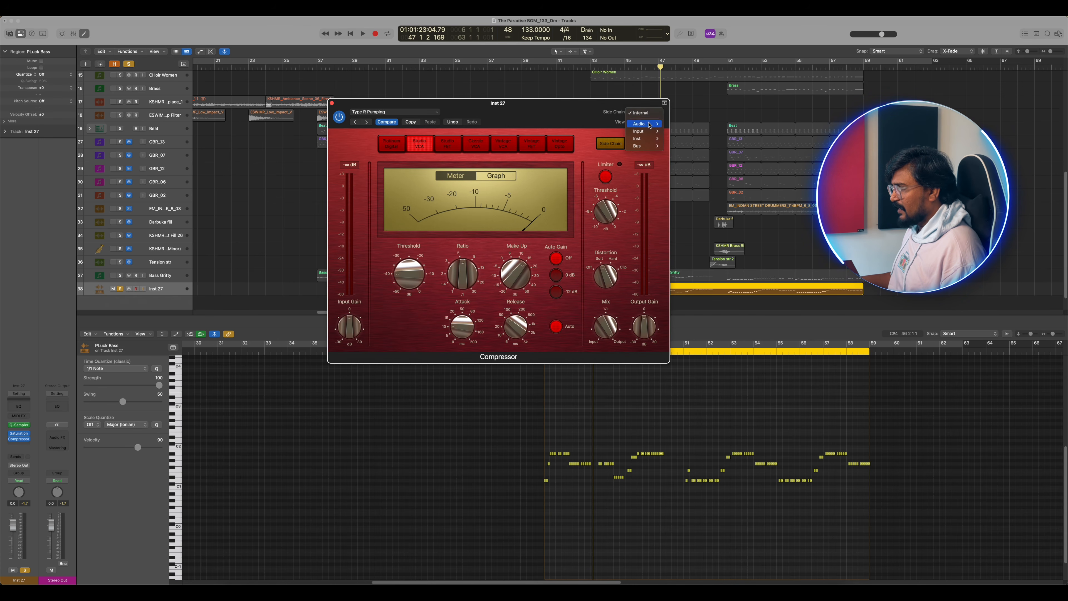
Side-chain the pluck bass compressor, set to Type R Pumping, to Inst 16 and play from bar 45 with the Graph display
mouse_move(648, 139)
click(721, 242)
drag(549, 114, 461, 91)
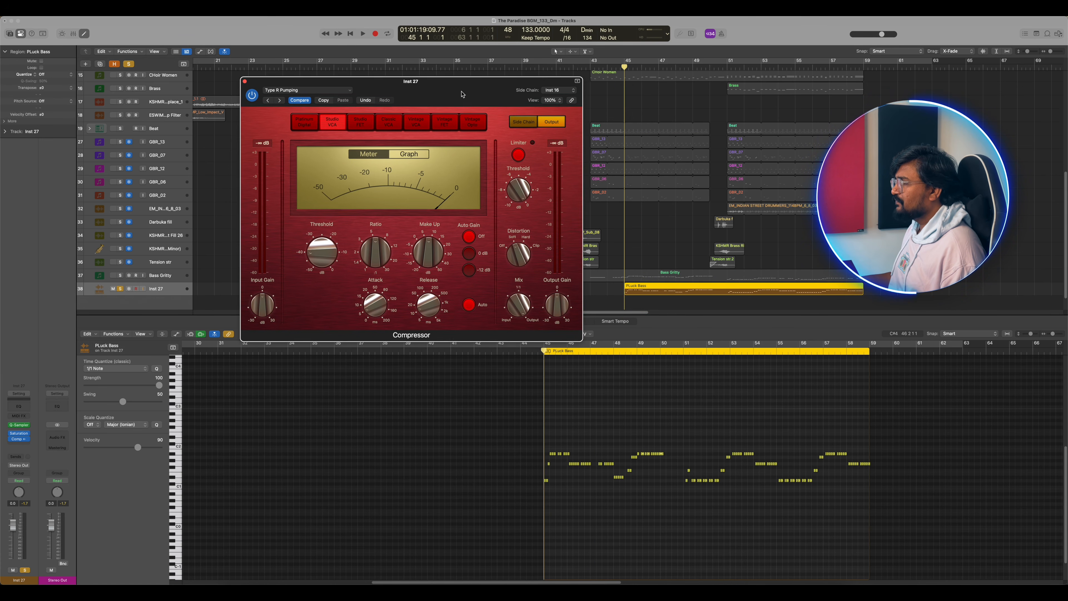
key(space)
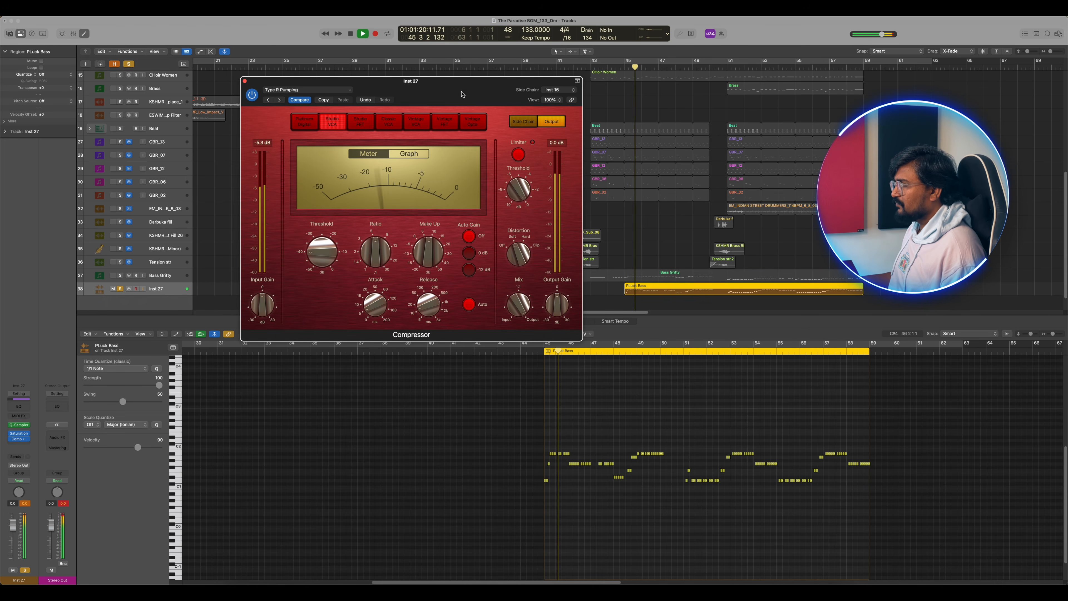
click(408, 154)
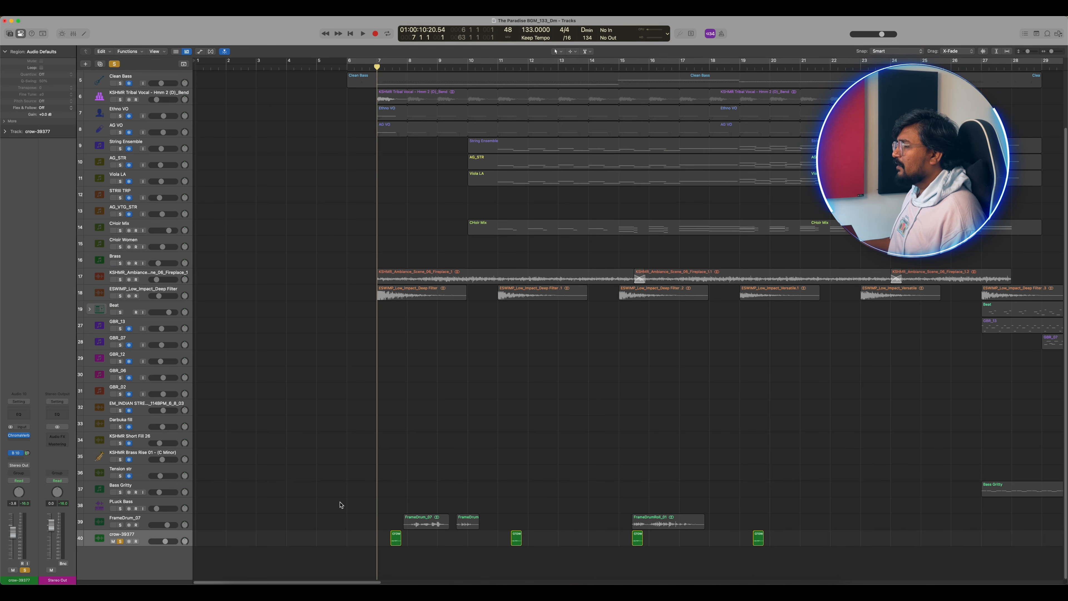
Play back the soloed crow-39377 track and examine its ChromaVerb settings and the Echo on its Bus 10 send
key(space)
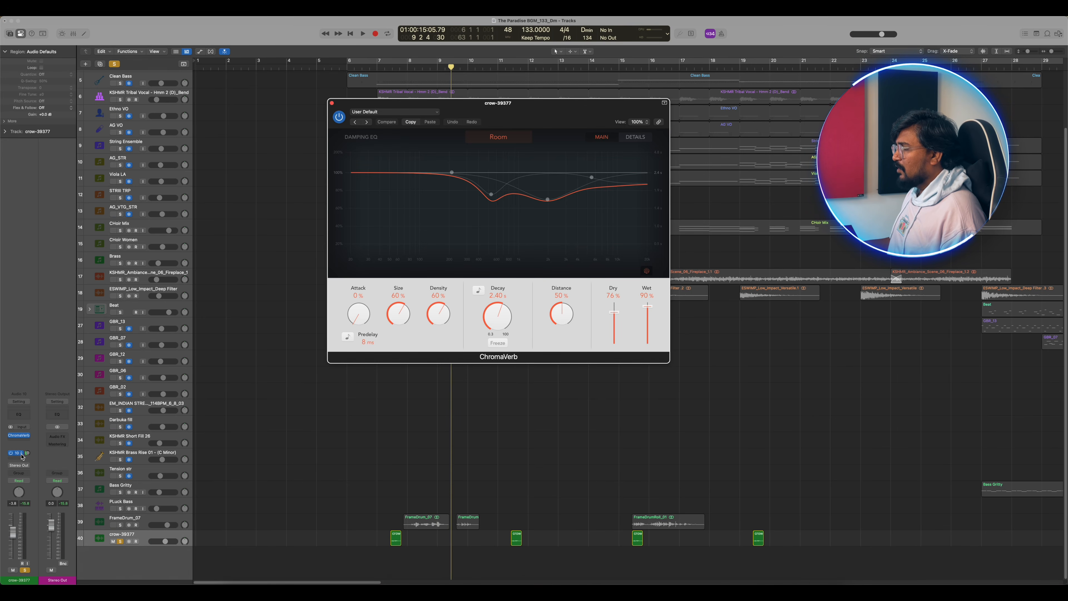
click(21, 455)
click(59, 441)
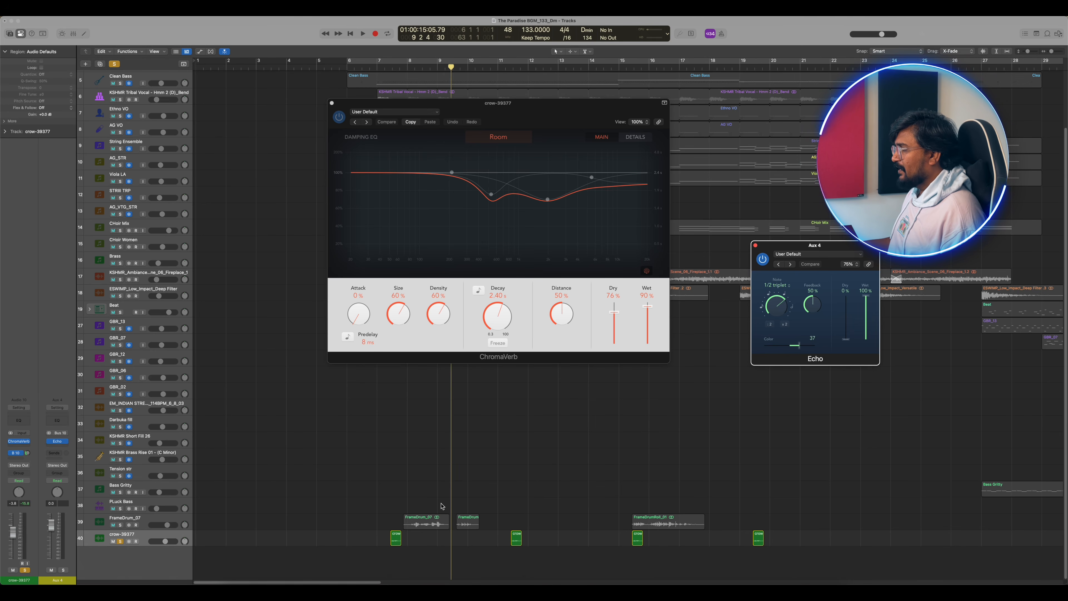
click(384, 519)
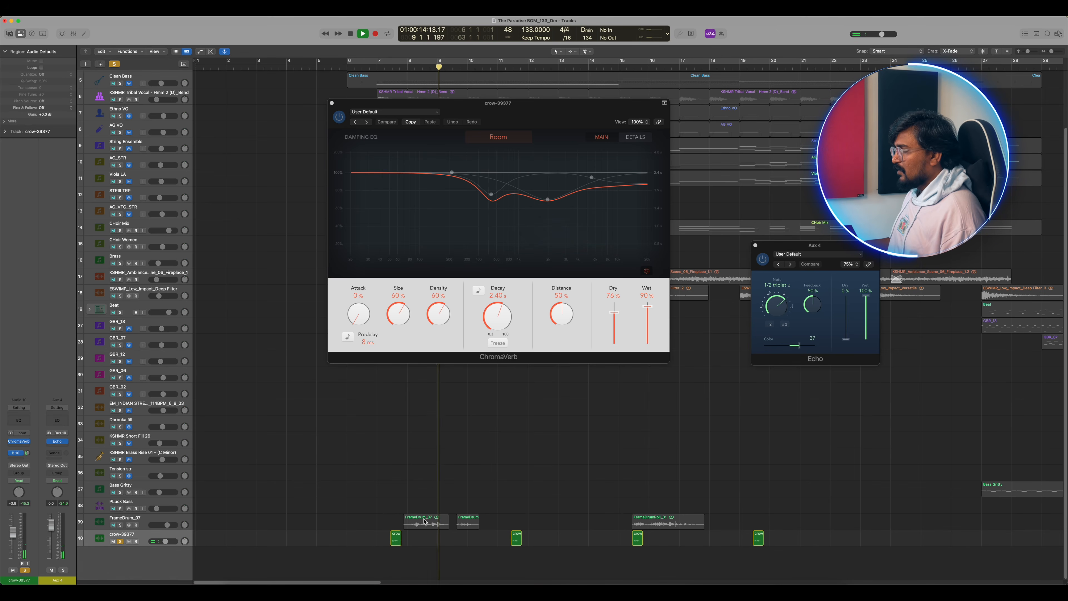
Hide the plug-in windows and audition the FrameDrum_07 clips together with the crow-39377 effects, from bar 7 and from bar 15
key(v)
key(space)
shift+click(399, 504)
key(space)
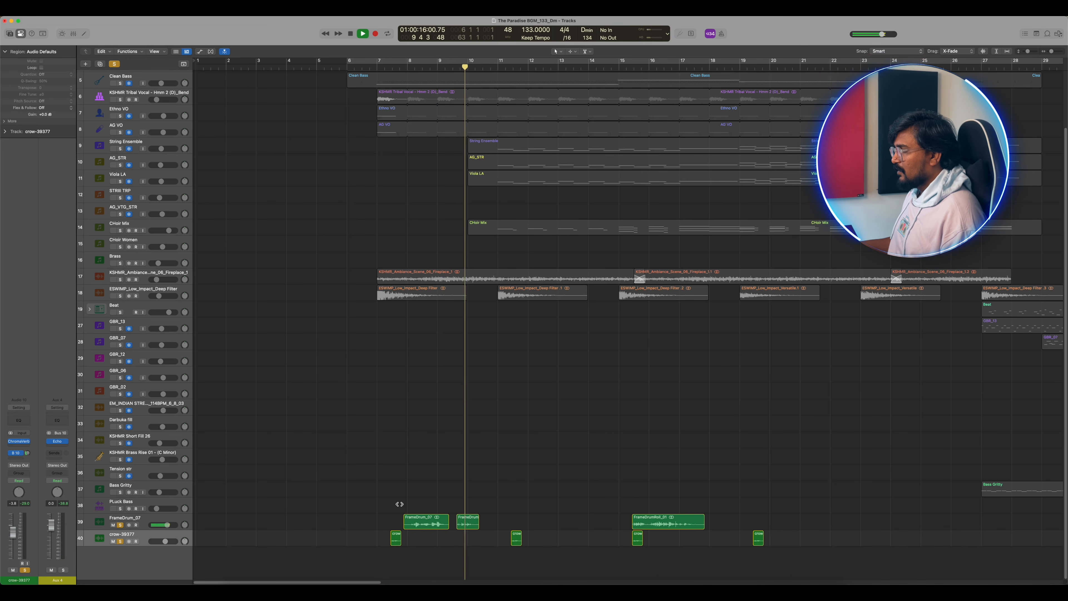
shift+click(632, 505)
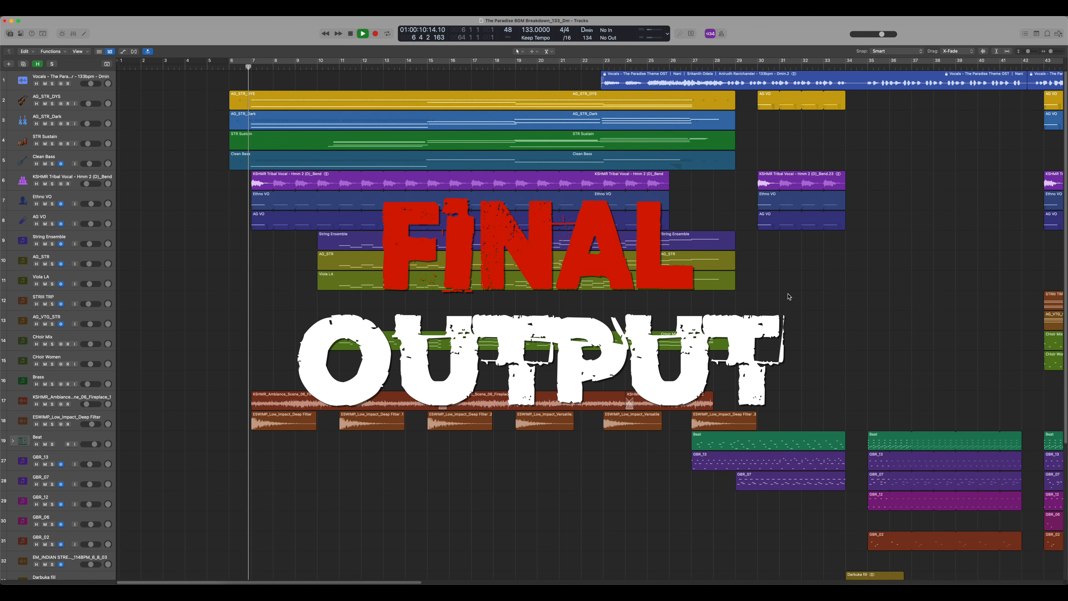
Play back the finished arrangement from the intro and look over its tracks, from the strings down to the crow effects
scroll(788, 296, down, 5)
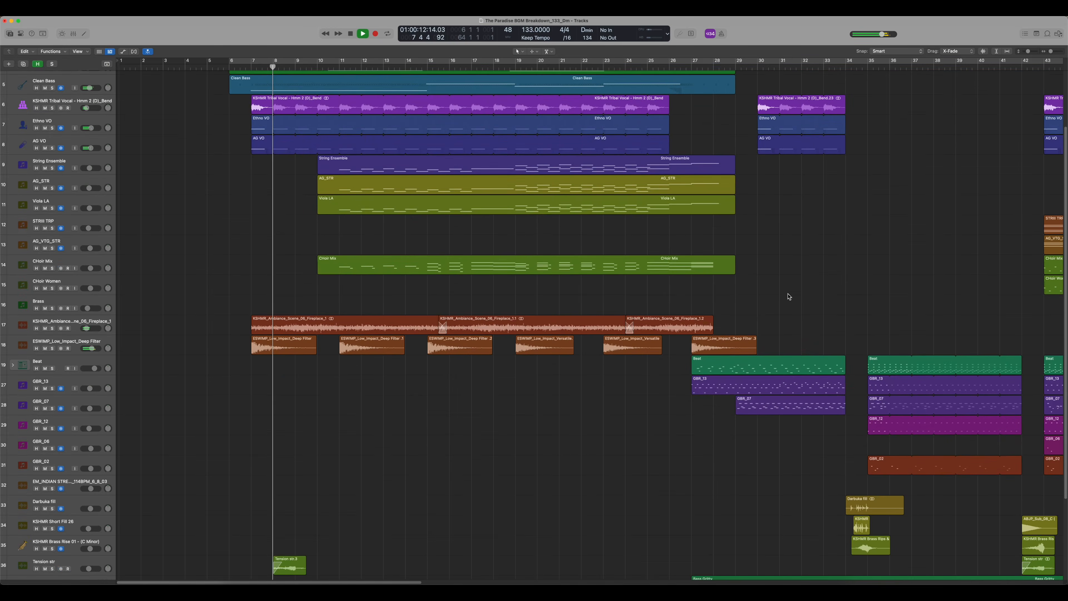
scroll(789, 297, down, 3)
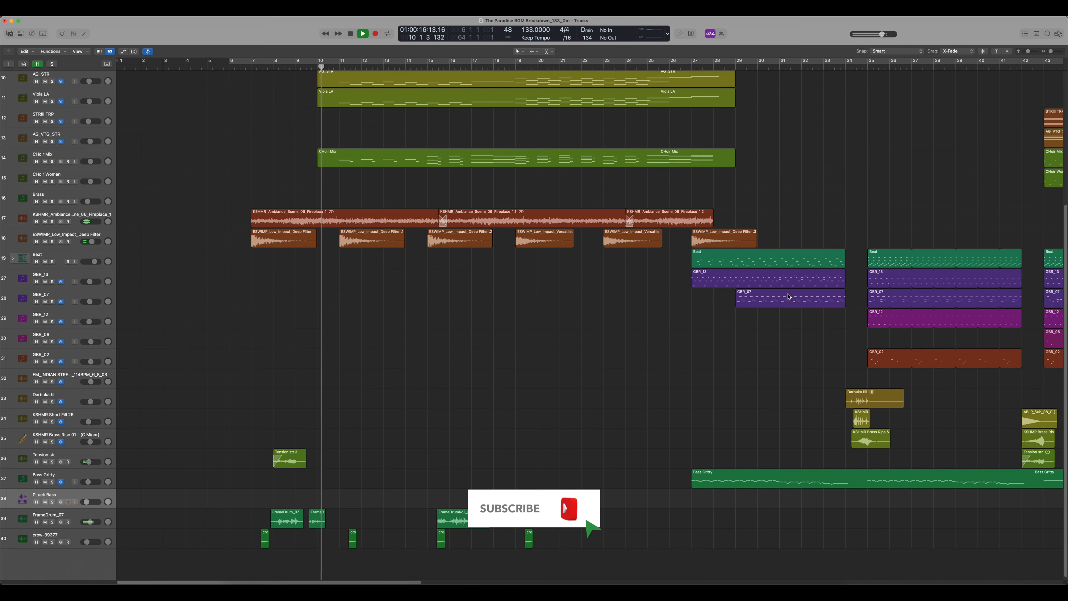
scroll(789, 297, up, 7)
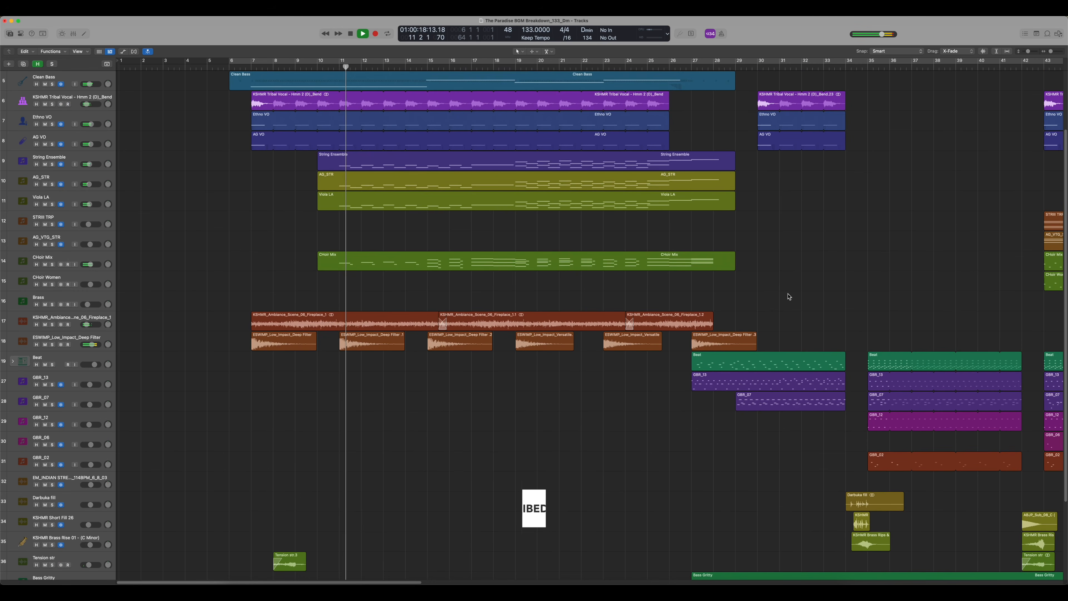
scroll(788, 296, up, 2)
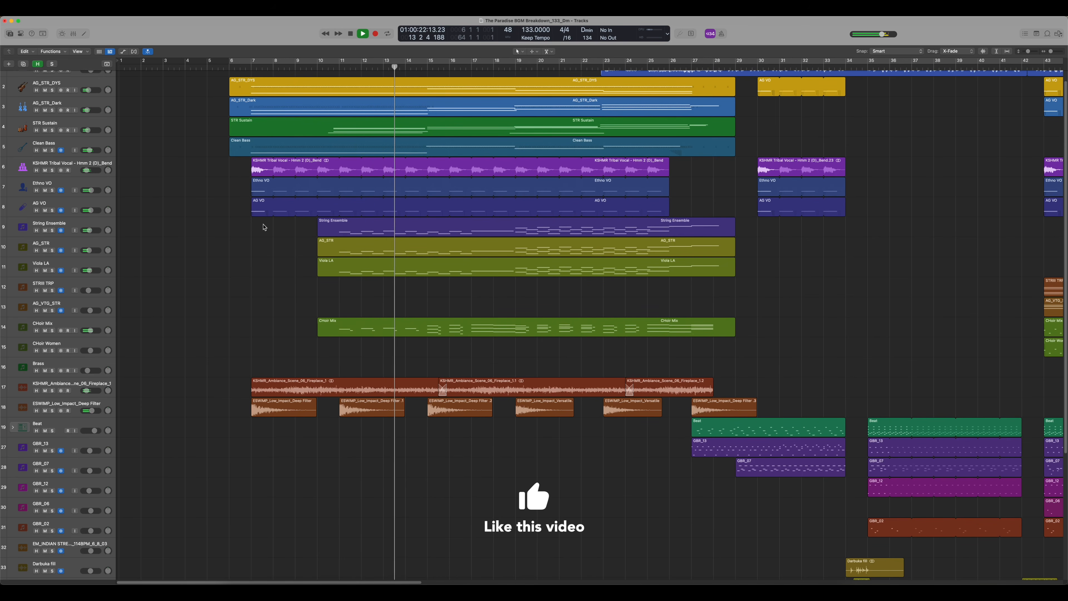
Select the String Ensemble, AG_STR, Viola LA and CHoir Mix regions and examine their combined notes in the Piano Roll during playback
drag(282, 227, 484, 357)
key(p)
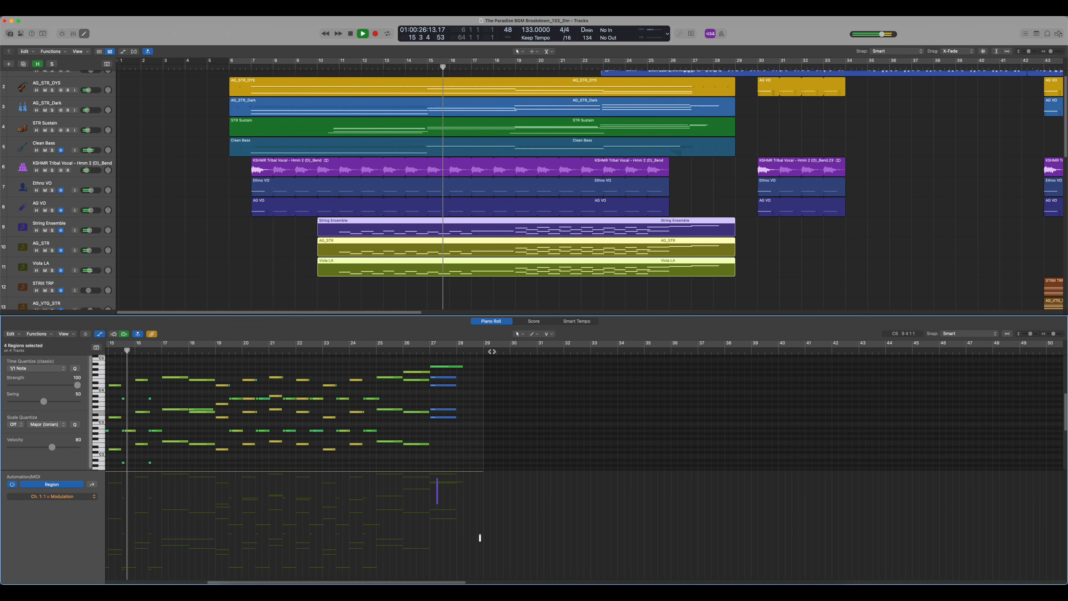
key(a)
scroll(483, 445, left, 5)
scroll(485, 445, up, 3)
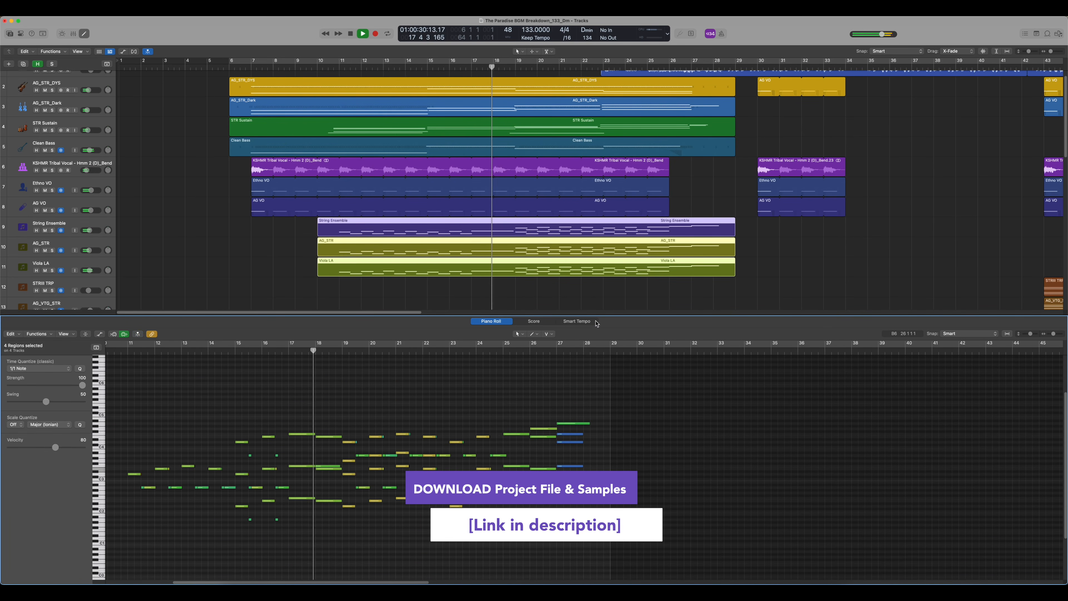
scroll(546, 392, left, 3)
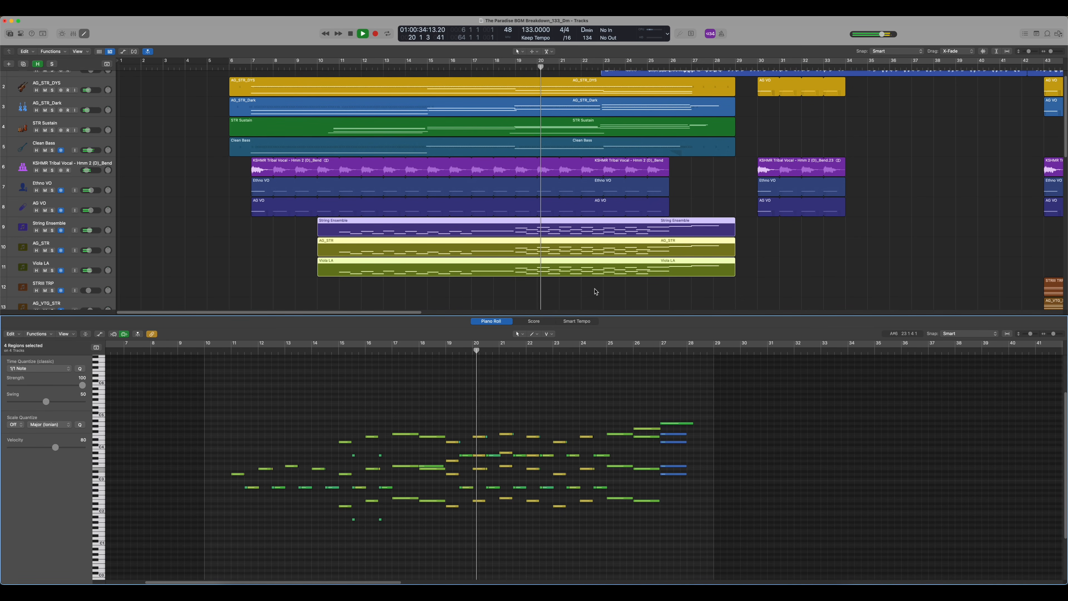
key(e)
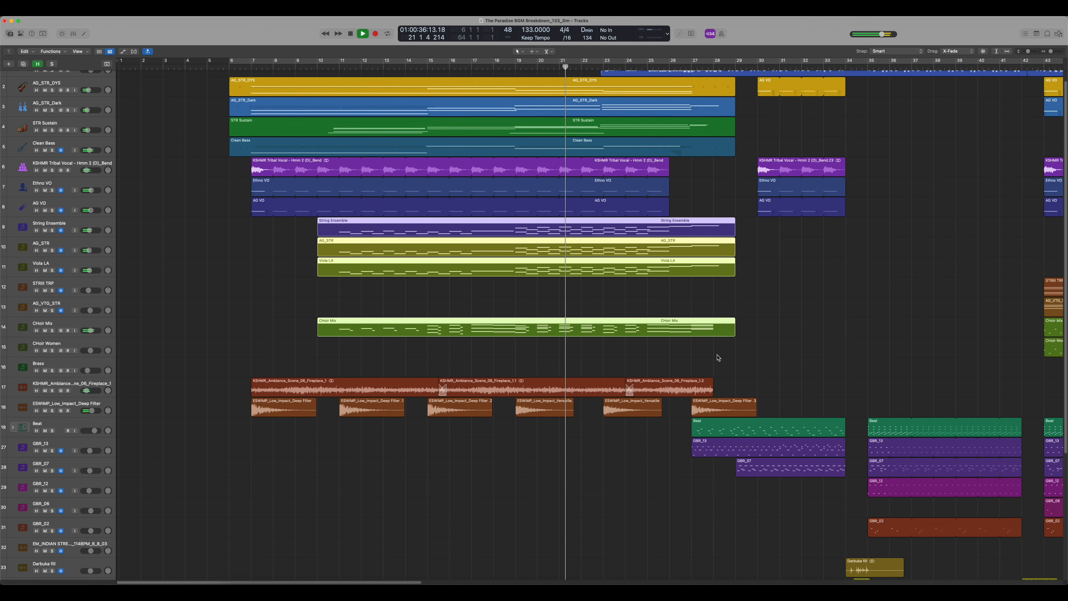
Follow the arrangement's playback to the section where the extracted Vocals track enters around bar 23
scroll(718, 358, right, 8)
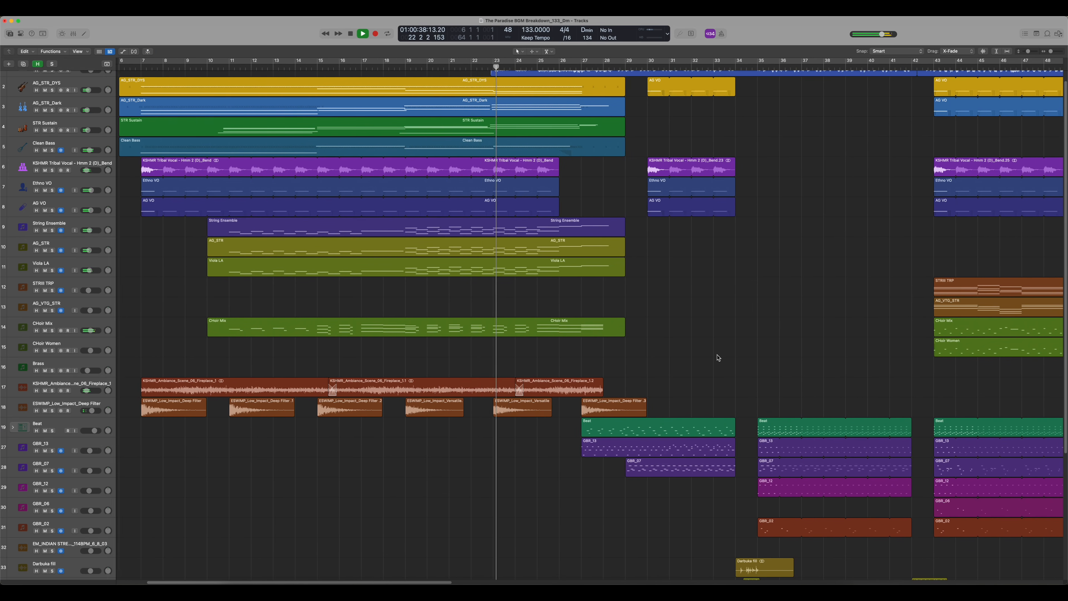
scroll(718, 358, up, 2)
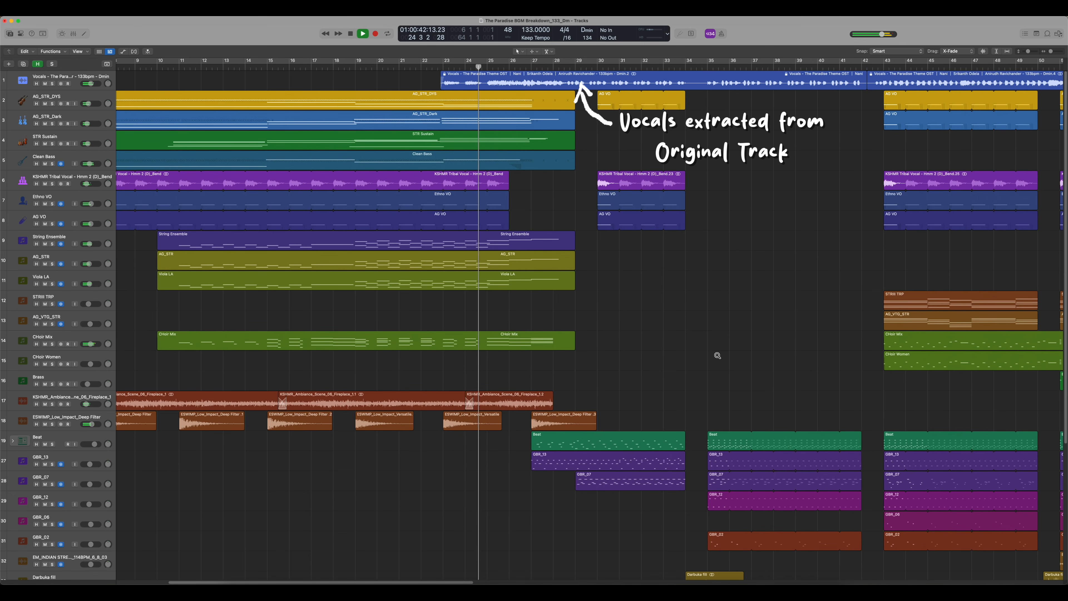
Show all tracks from Vocals down to crow-39377 at reduced height and follow playback through the Beat and Bass Gritty section around bars 30 to 32
key(super+Up)
key(super+Up)
key(super+Up)
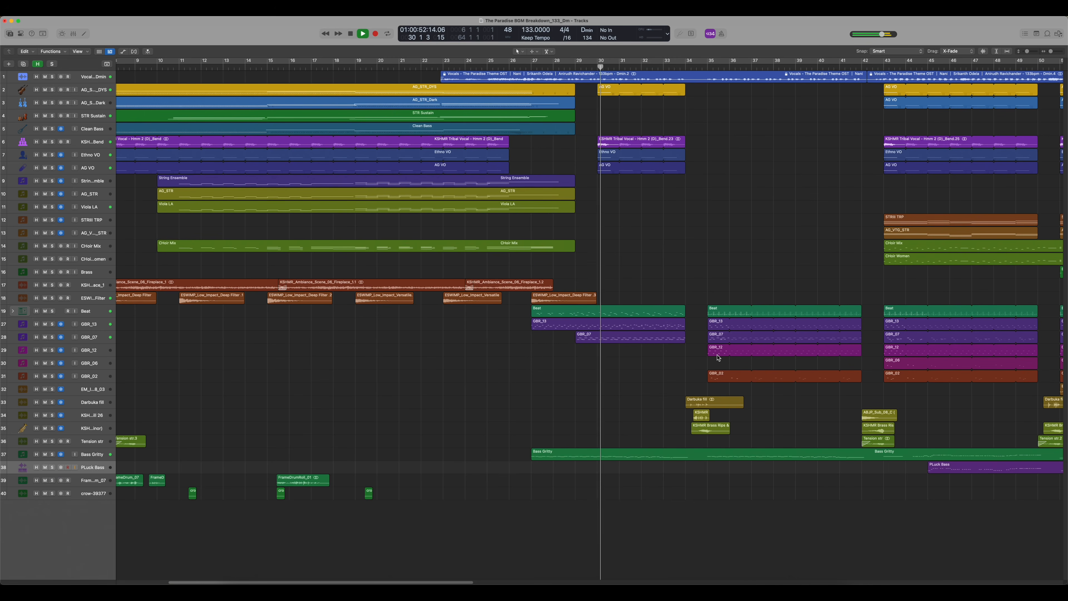
scroll(723, 328, right, 4)
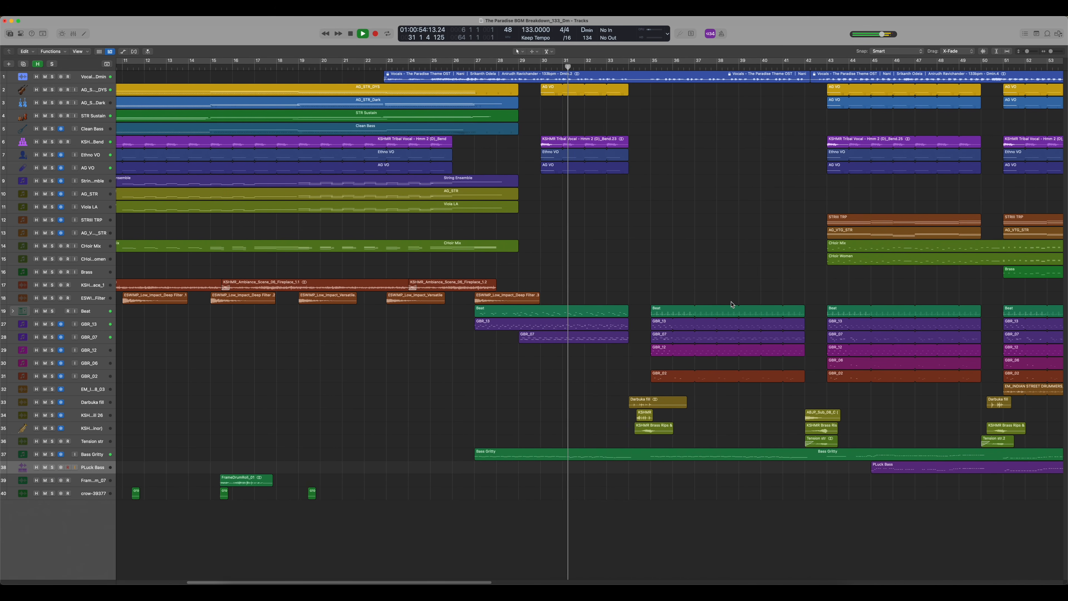
scroll(731, 305, right, 1)
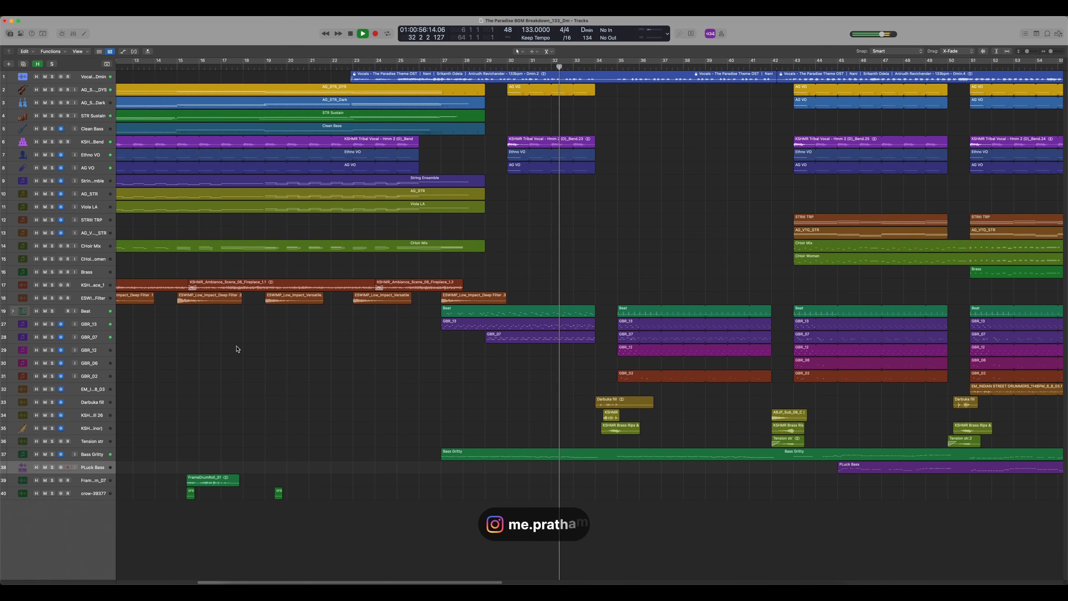
Select the Beat track and inspect its individual drum channels in the Mixer during playback, then collapse the stack and hide the Mixer
click(92, 312)
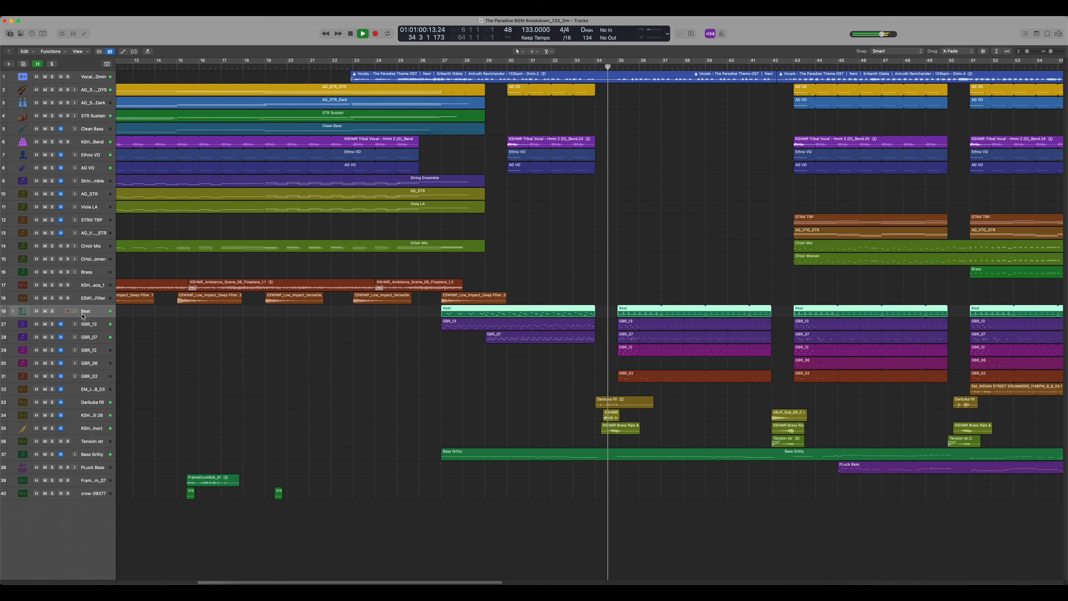
key(x)
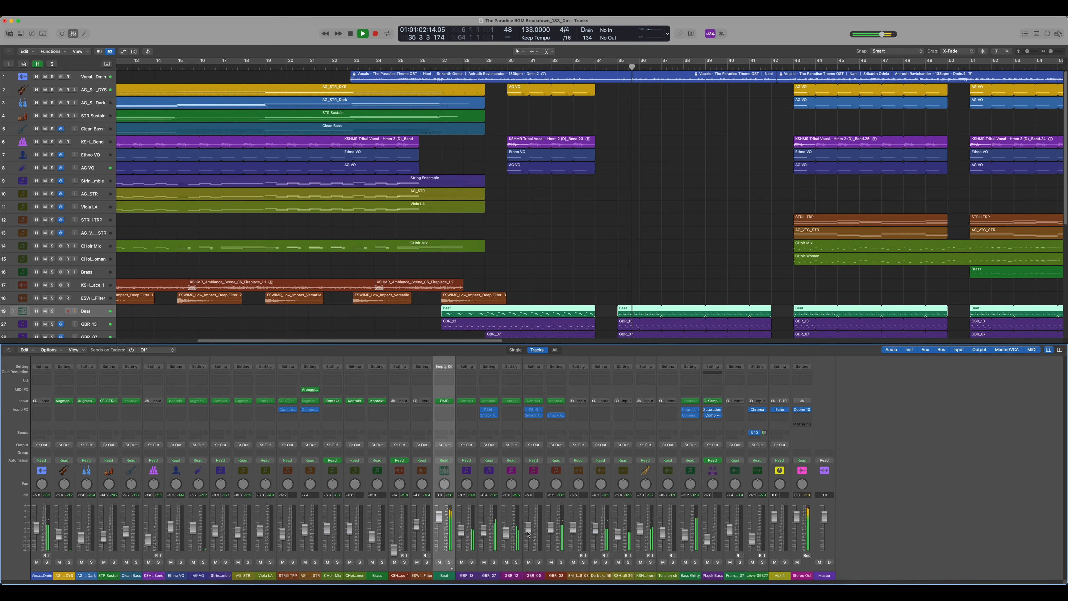
click(452, 571)
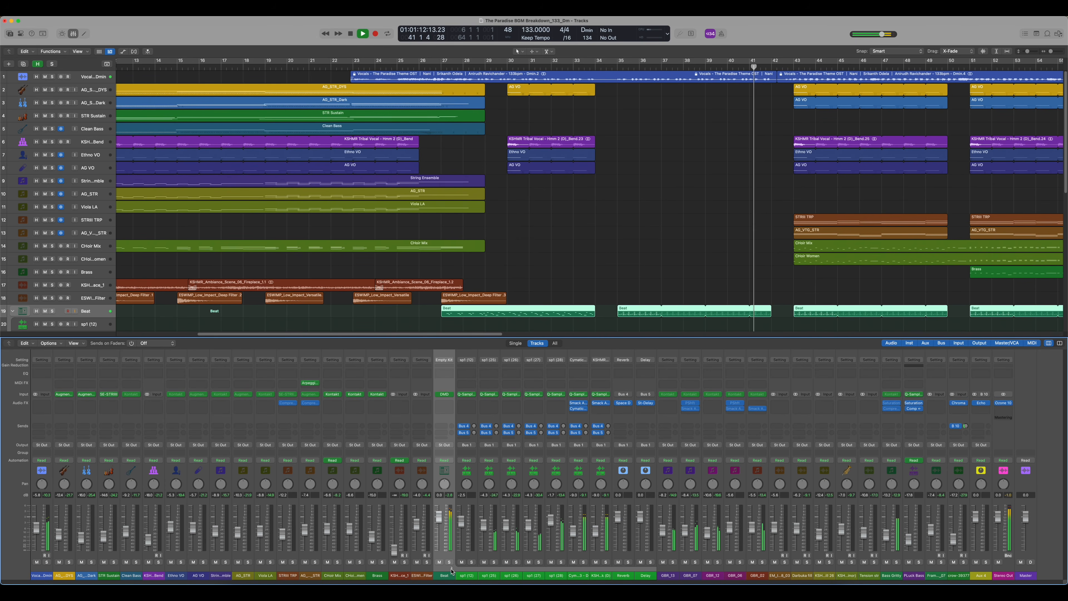
click(451, 571)
key(x)
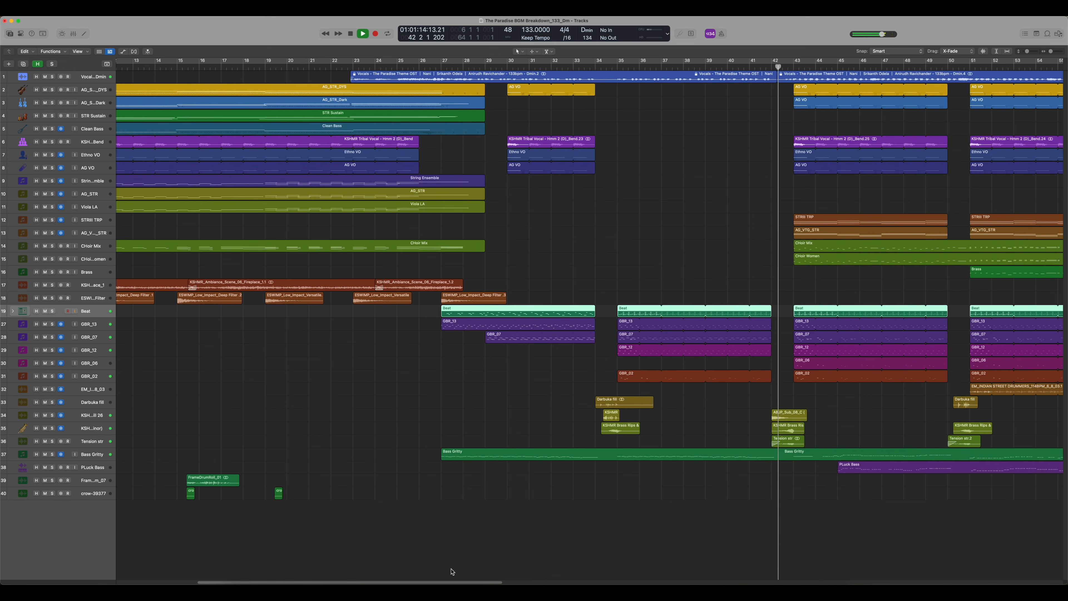
Select the PLuck Bass track and follow its part during playback from about bar 45, with the tracks slightly taller
scroll(511, 513, right, 10)
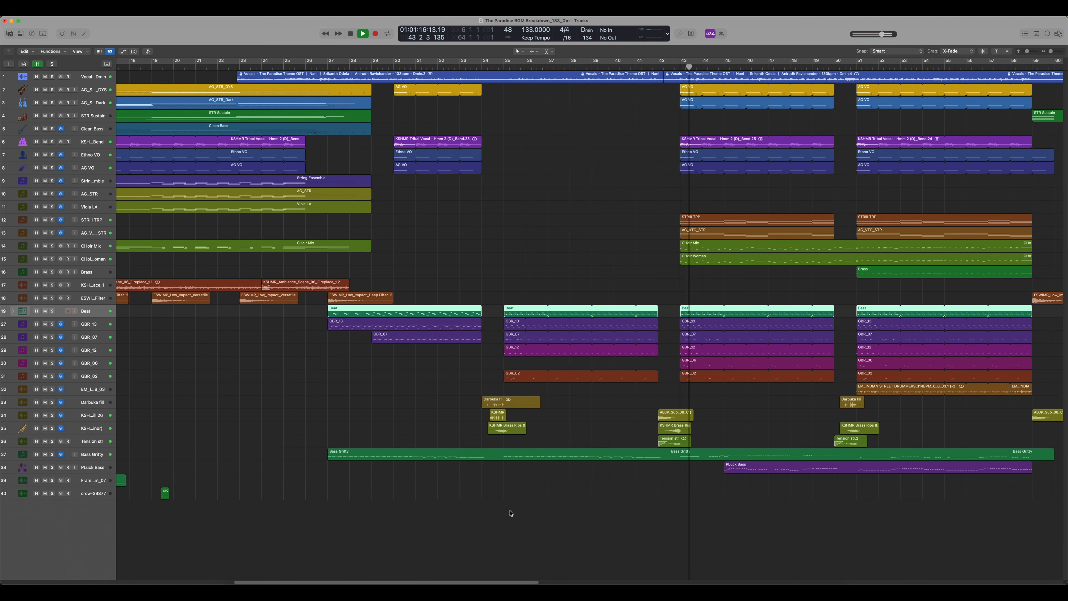
click(88, 469)
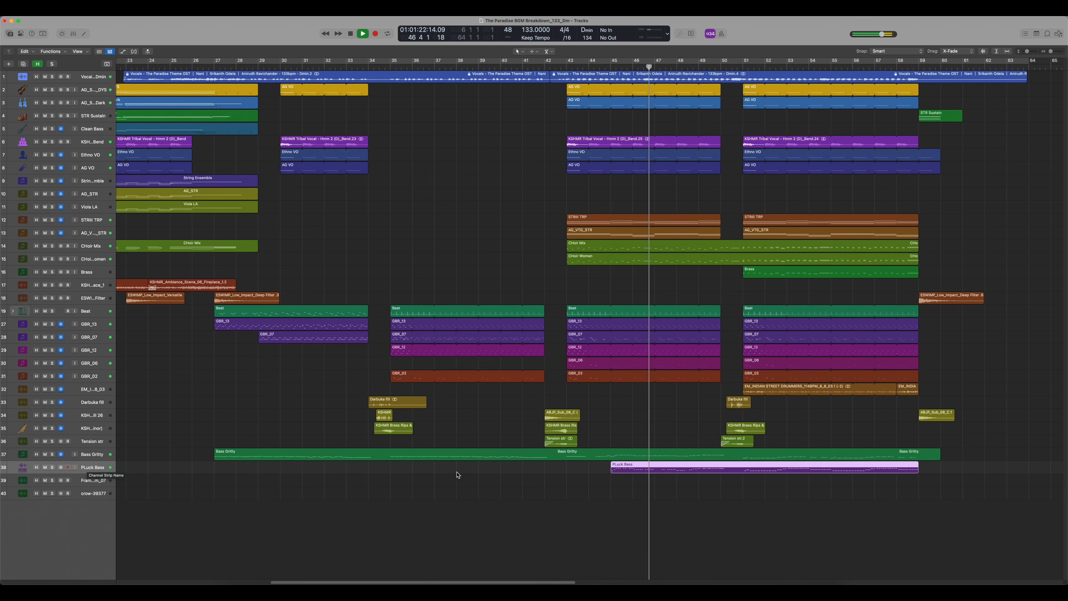
scroll(510, 476, up, 3)
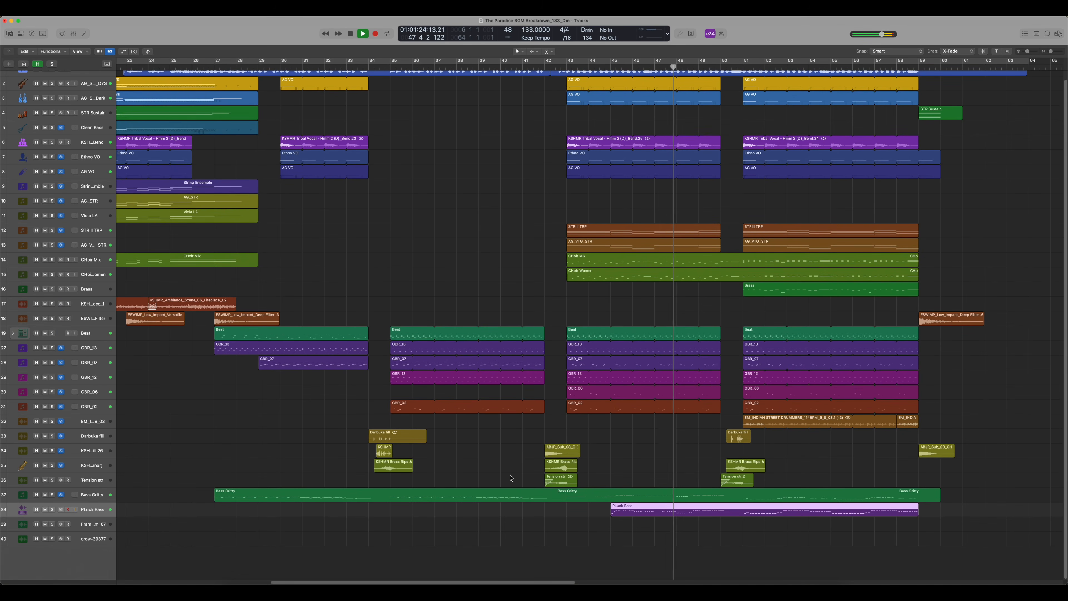
scroll(511, 478, up, 1)
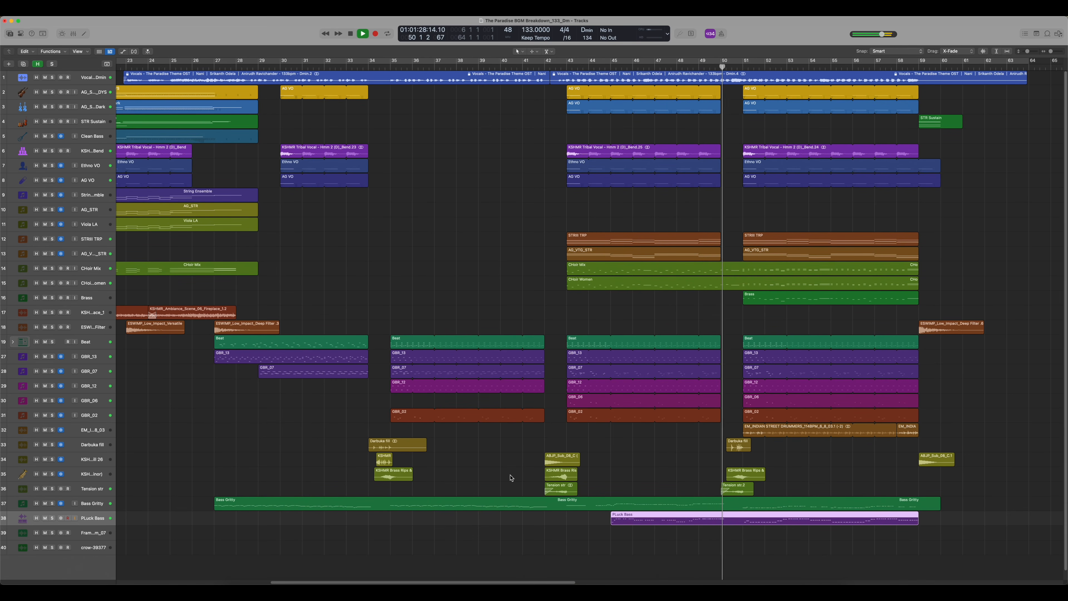
Look over the whole arrangement, from the intro strings to the last Vocals region, while the final section plays from bar 51
key(super+Left)
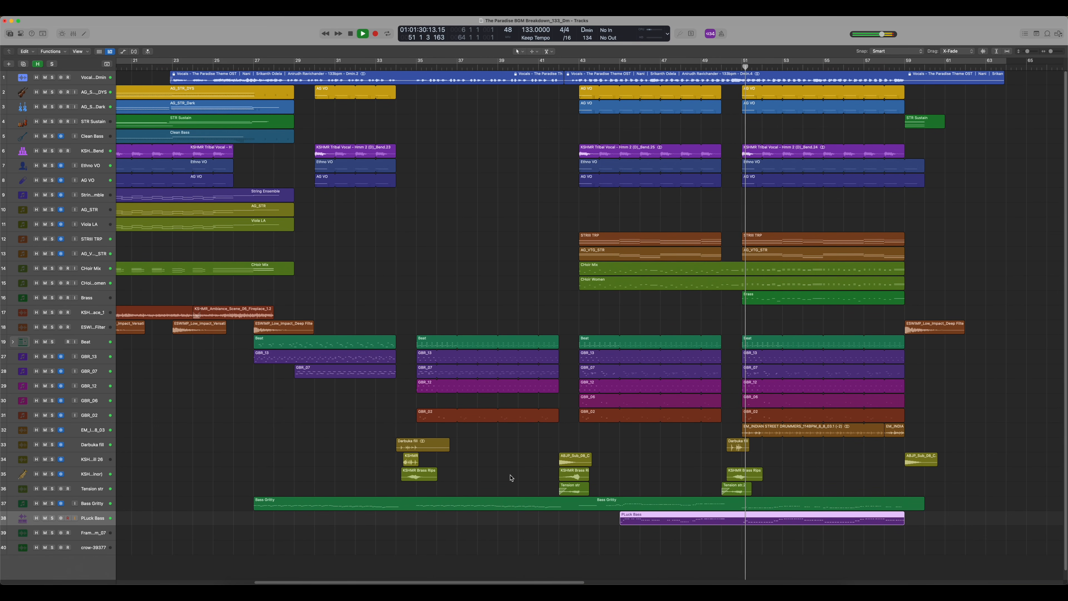
key(super+Left)
key(super+Left)
key(super+Left)
key(super+Left)
key(super+Left)
key(super+Left)
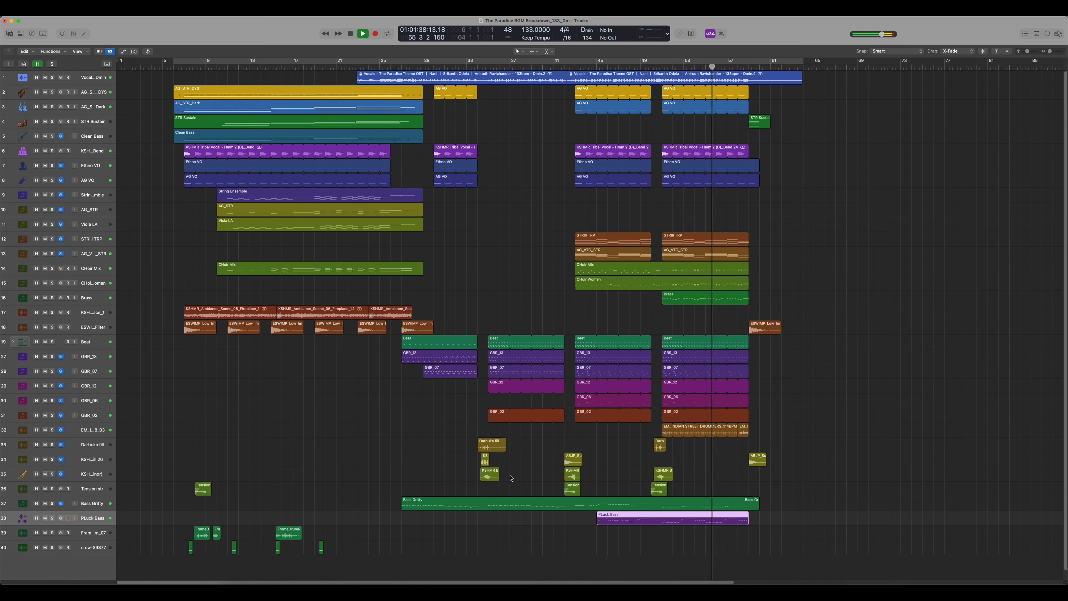
key(super+Right)
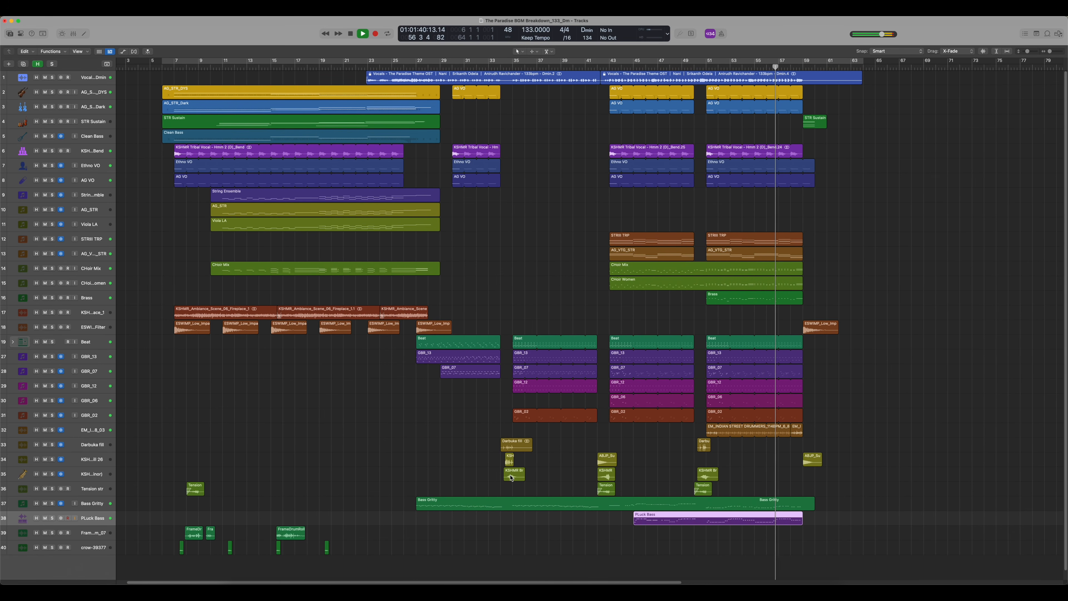